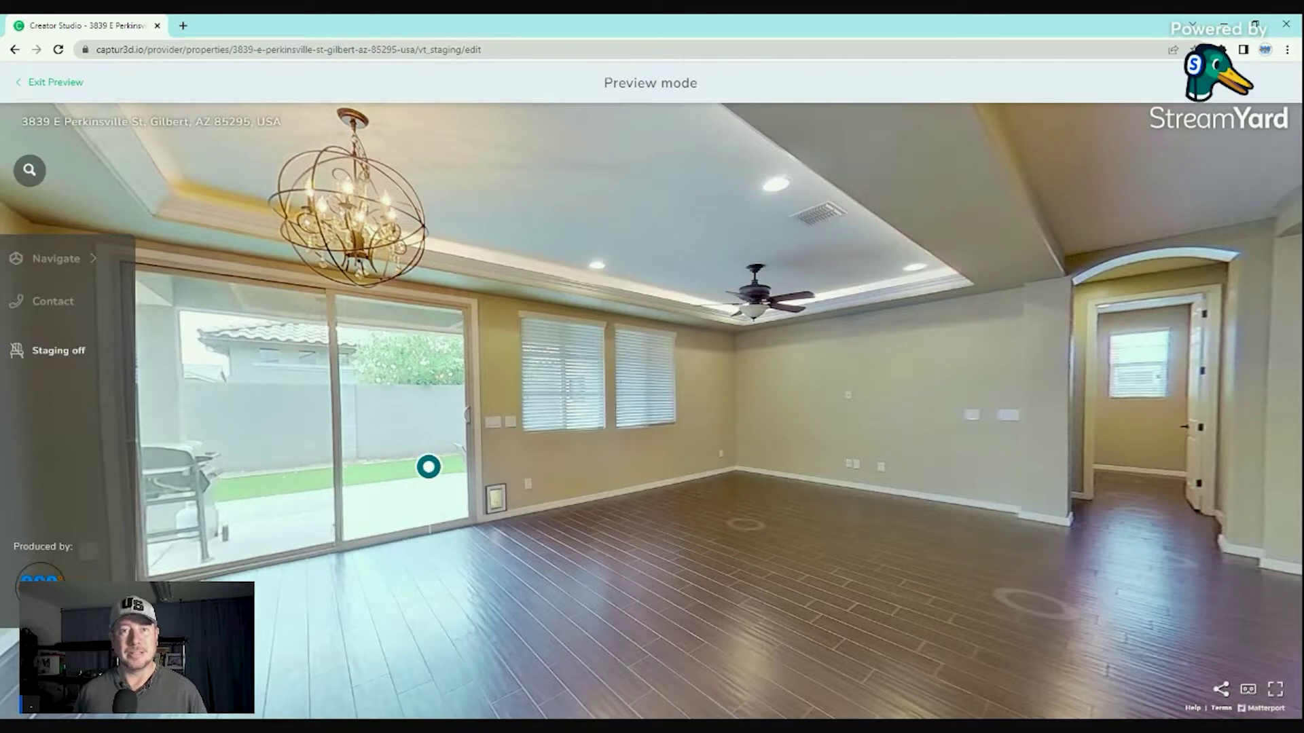
{"action": "left_click", "coordinate": [60, 350]}
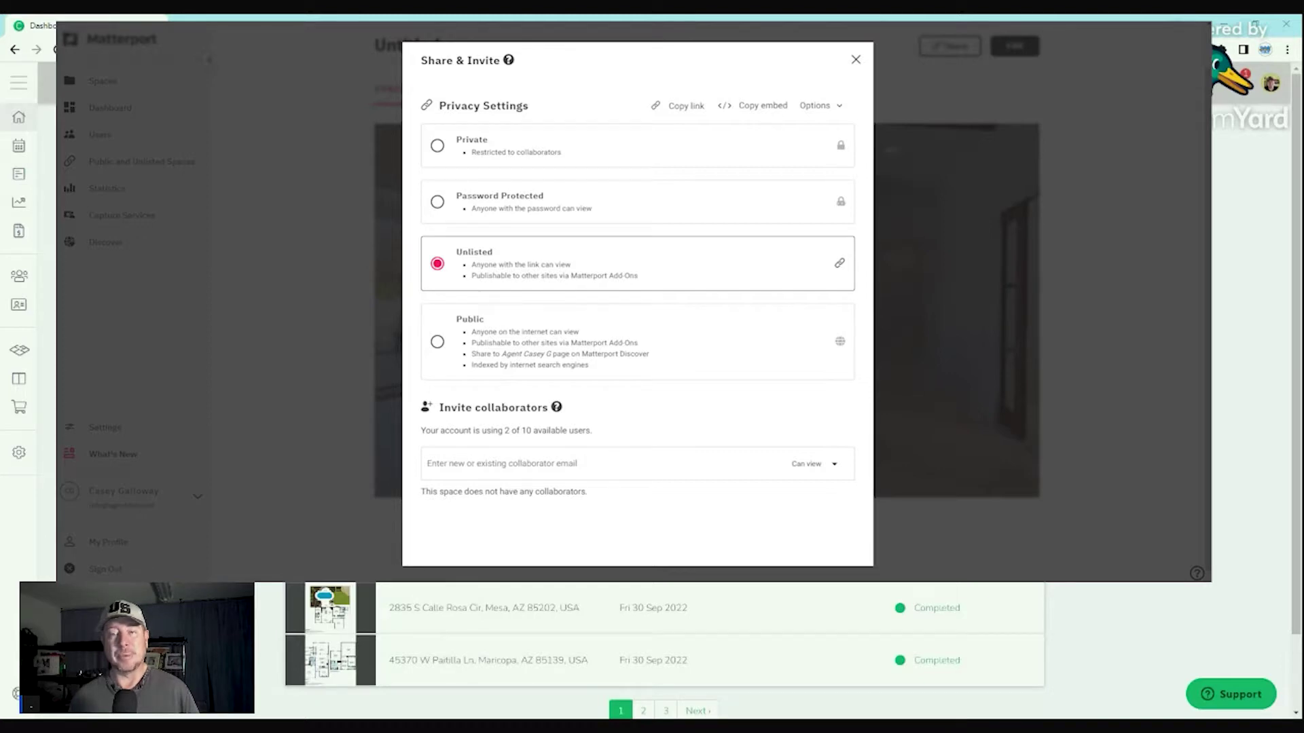
{"action": "left_click", "coordinate": [41, 27]}
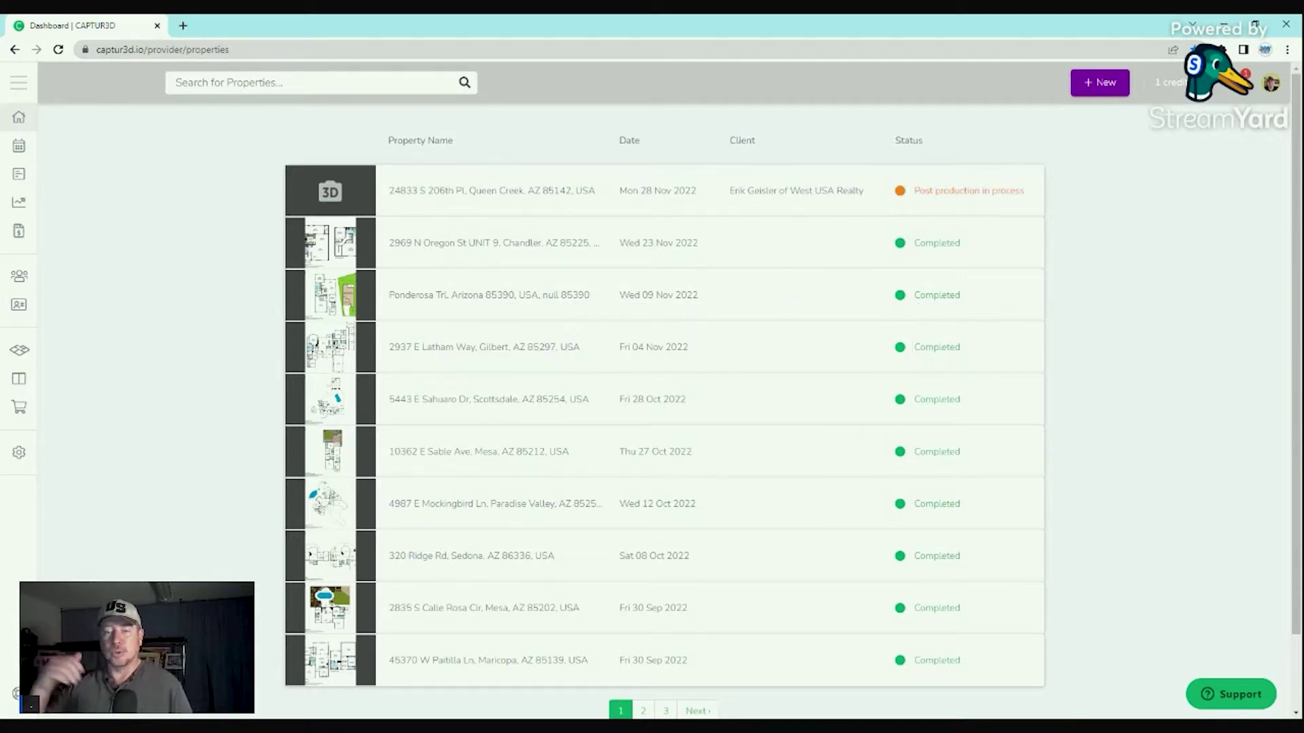
{"action": "left_click", "coordinate": [1103, 85]}
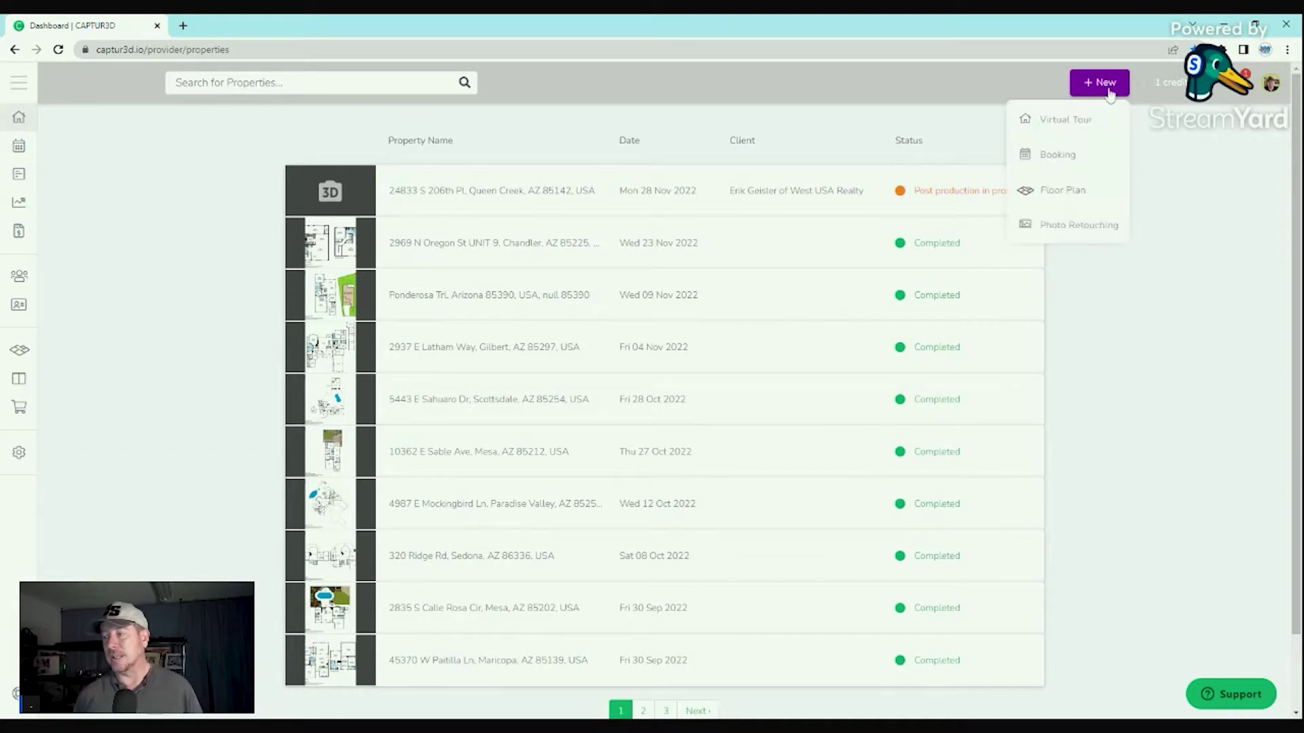
{"action": "left_click", "coordinate": [1097, 117]}
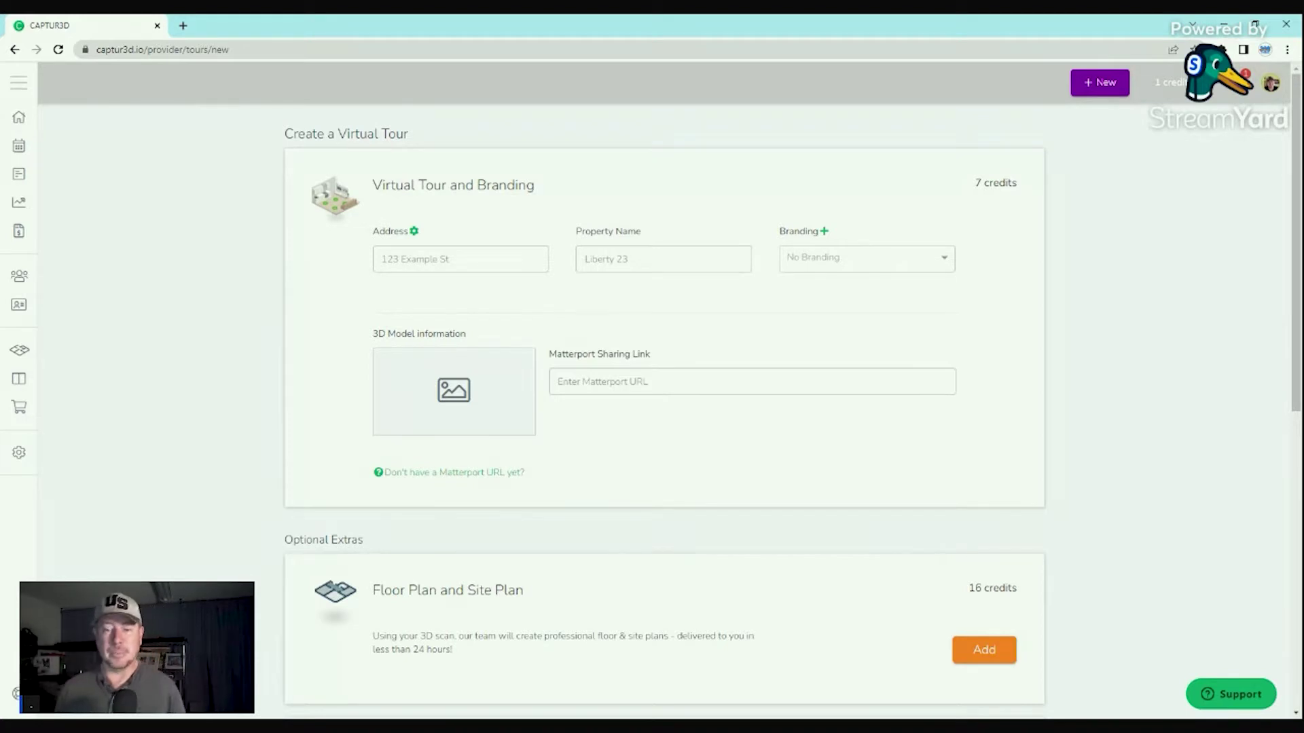
{"action": "left_click", "coordinate": [642, 381]}
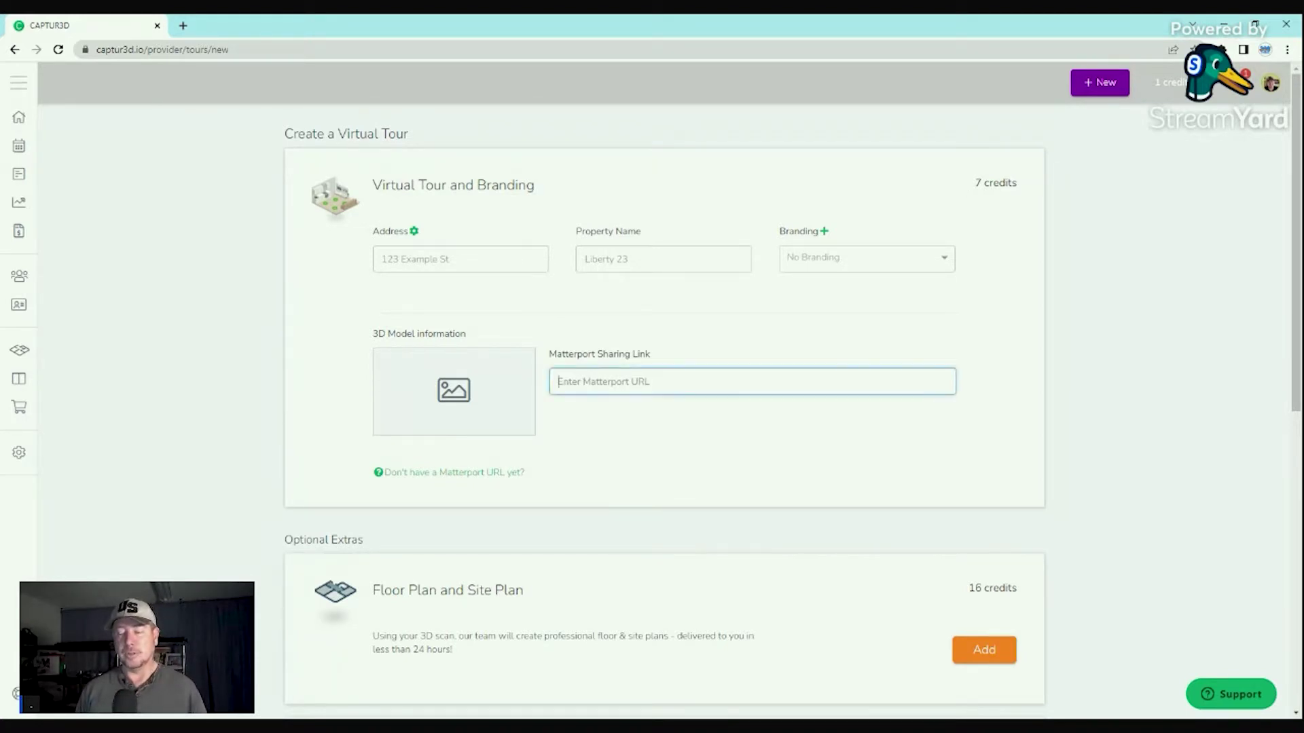
{"action": "type", "text": "https://my.matterport.com/show/?m=g8Wbc89xp8b"}
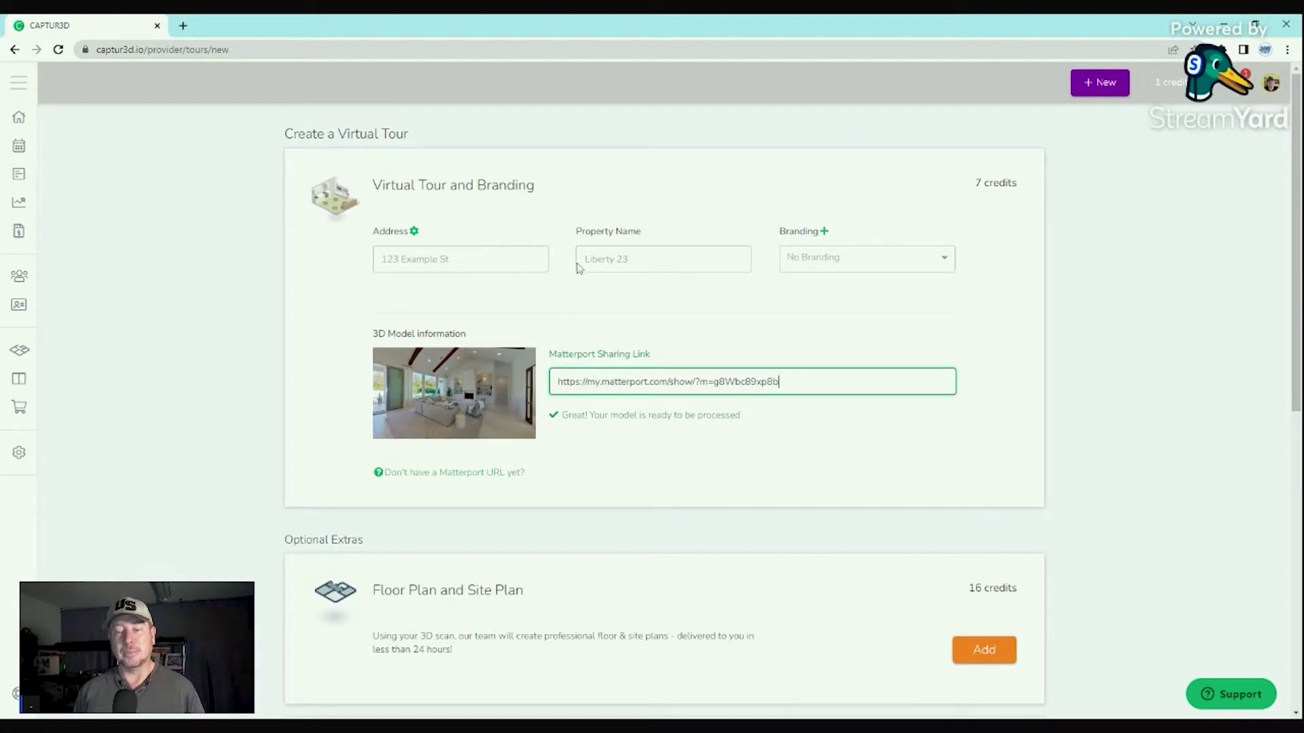
Assign the West USA Realty agent's branding to the new tour and review the optional extras and order total.
{"action": "left_click", "coordinate": [942, 267]}
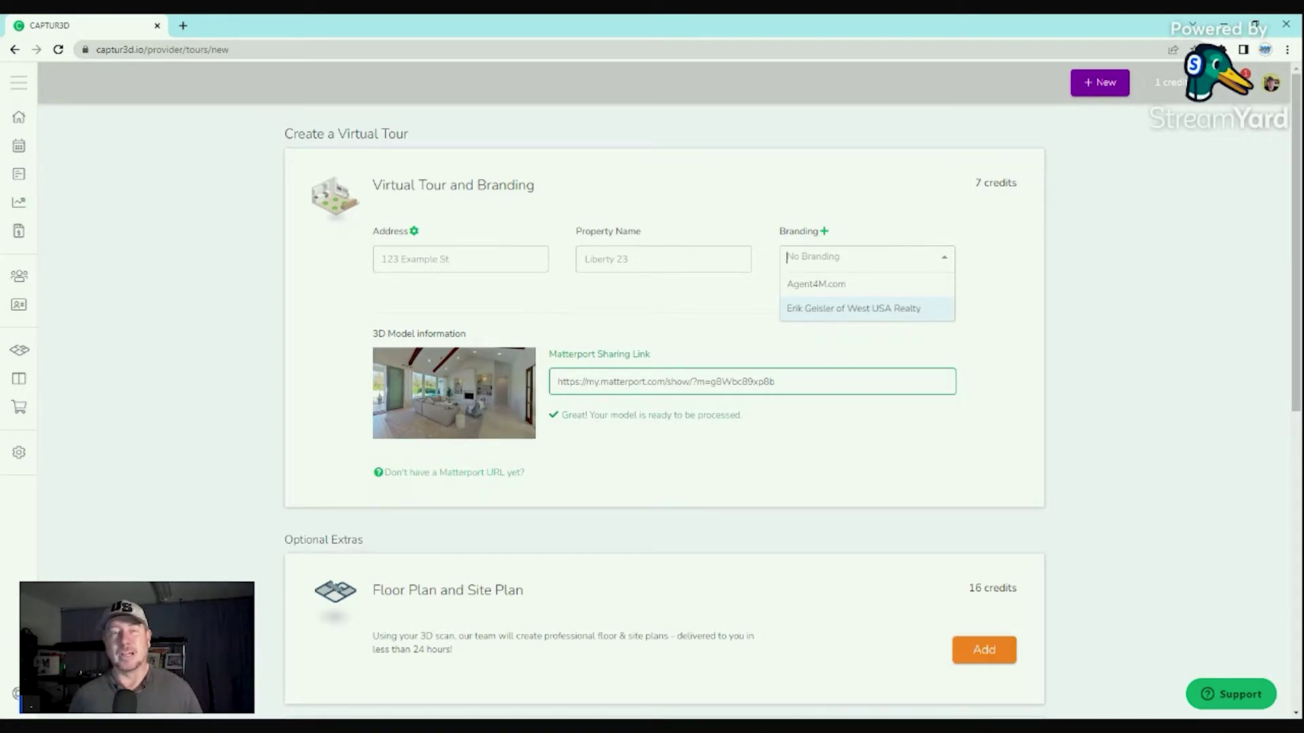
{"action": "left_click", "coordinate": [900, 313]}
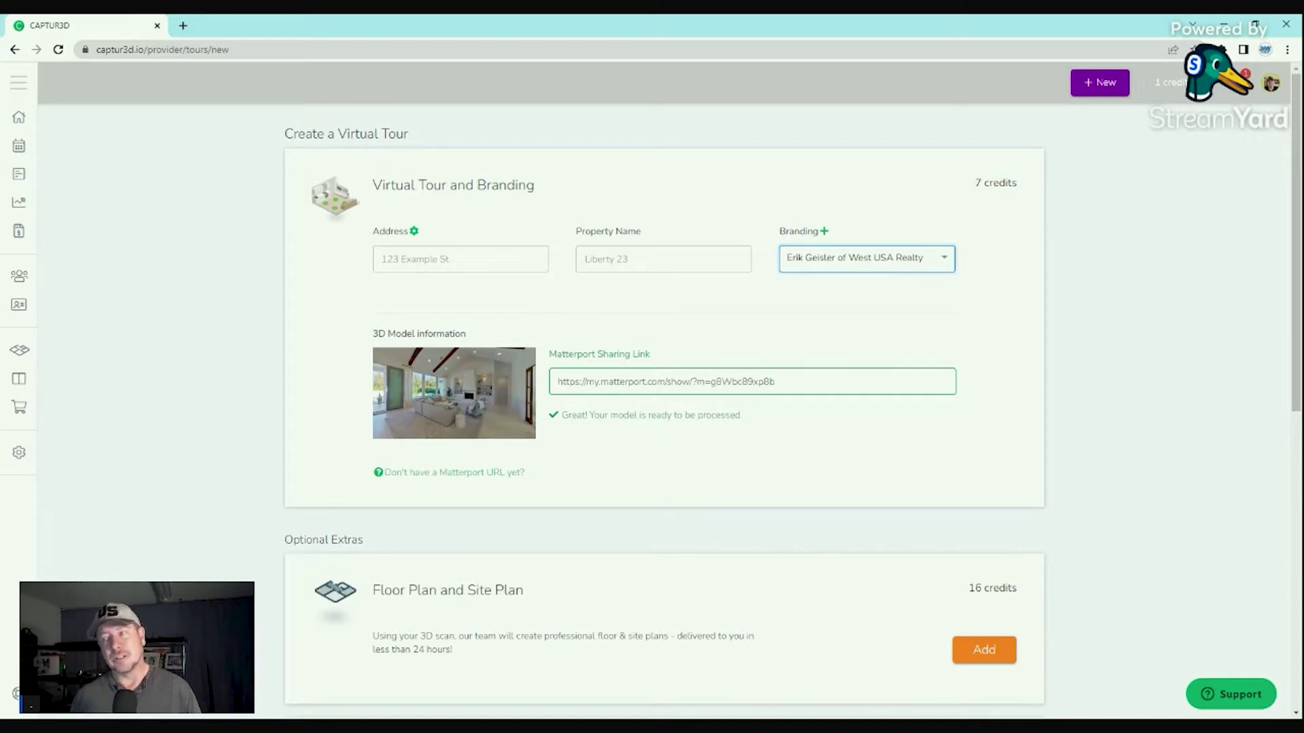
{"action": "scroll", "coordinate": [948, 361], "scroll_direction": "down", "scroll_amount": 4}
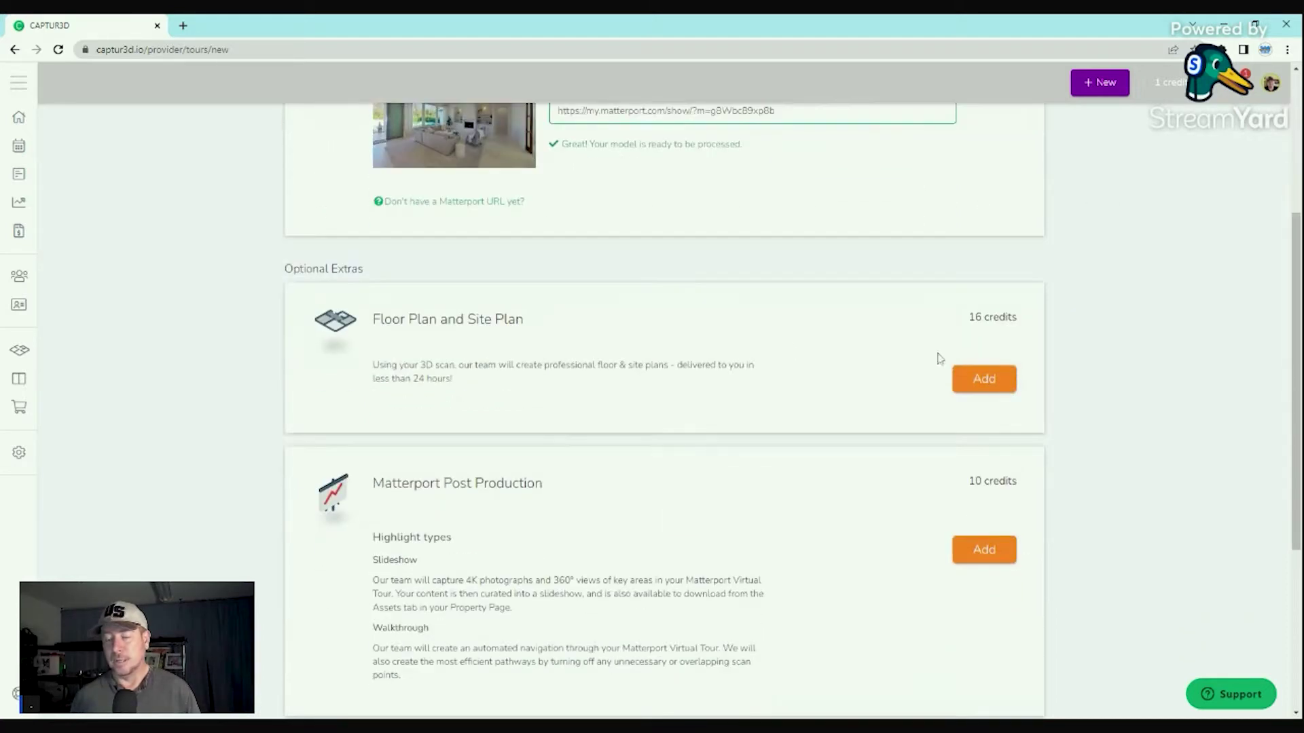
{"action": "scroll", "coordinate": [691, 386], "scroll_direction": "down", "scroll_amount": 5}
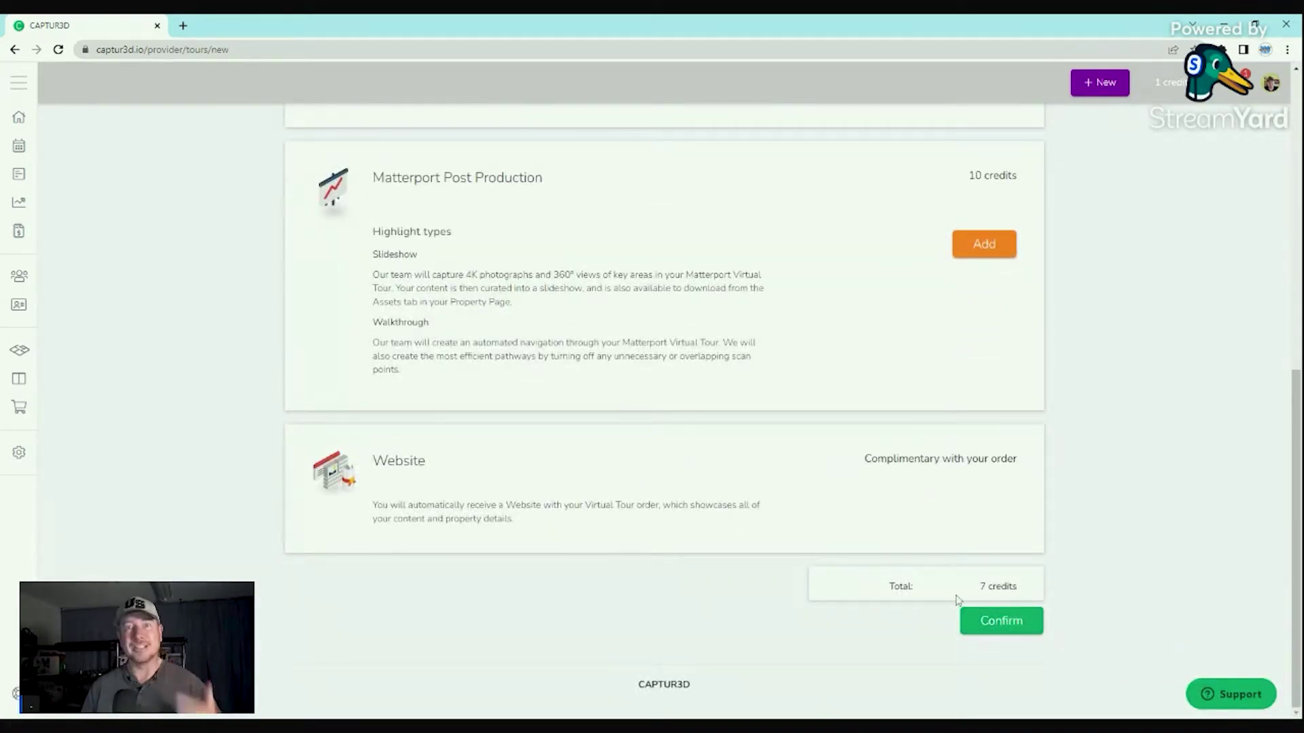
{"action": "scroll", "coordinate": [954, 596], "scroll_direction": "up", "scroll_amount": 5}
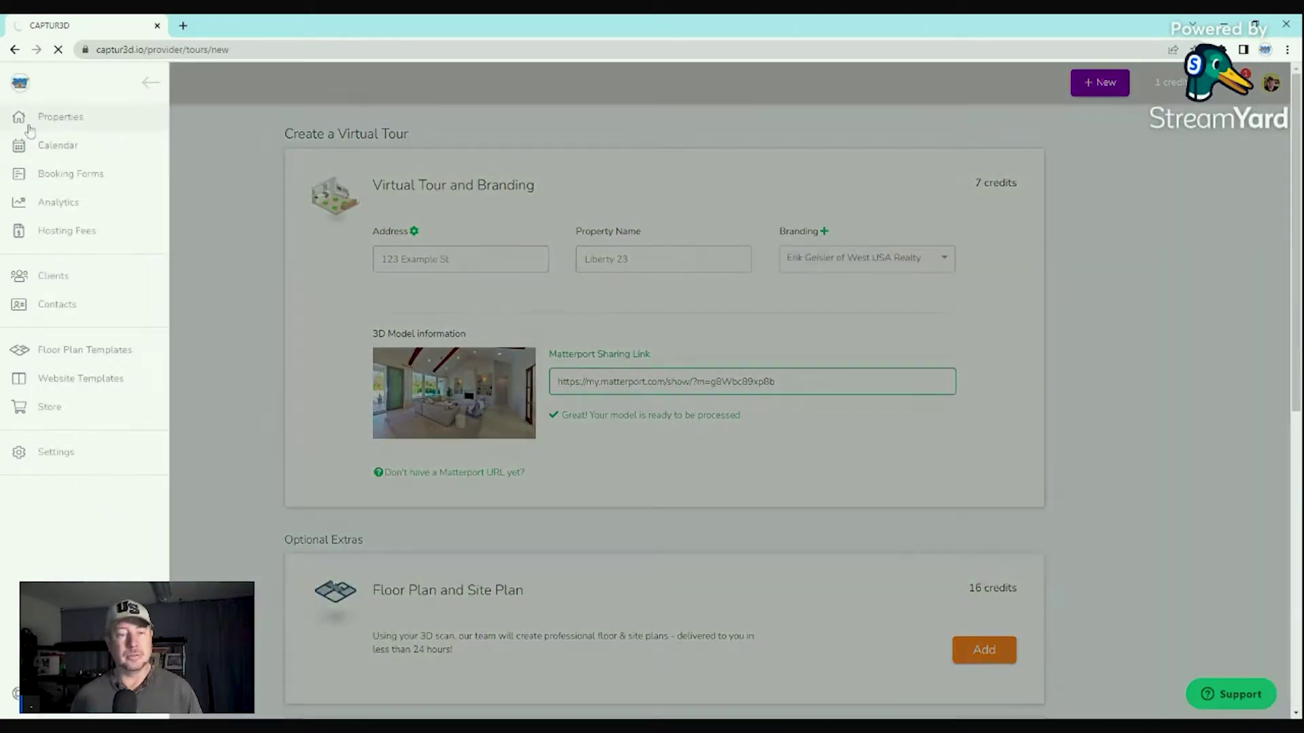
Open the West USA Realty client's completed Gilbert property from the properties list and enter its Creator Studio.
{"action": "left_click", "coordinate": [30, 118]}
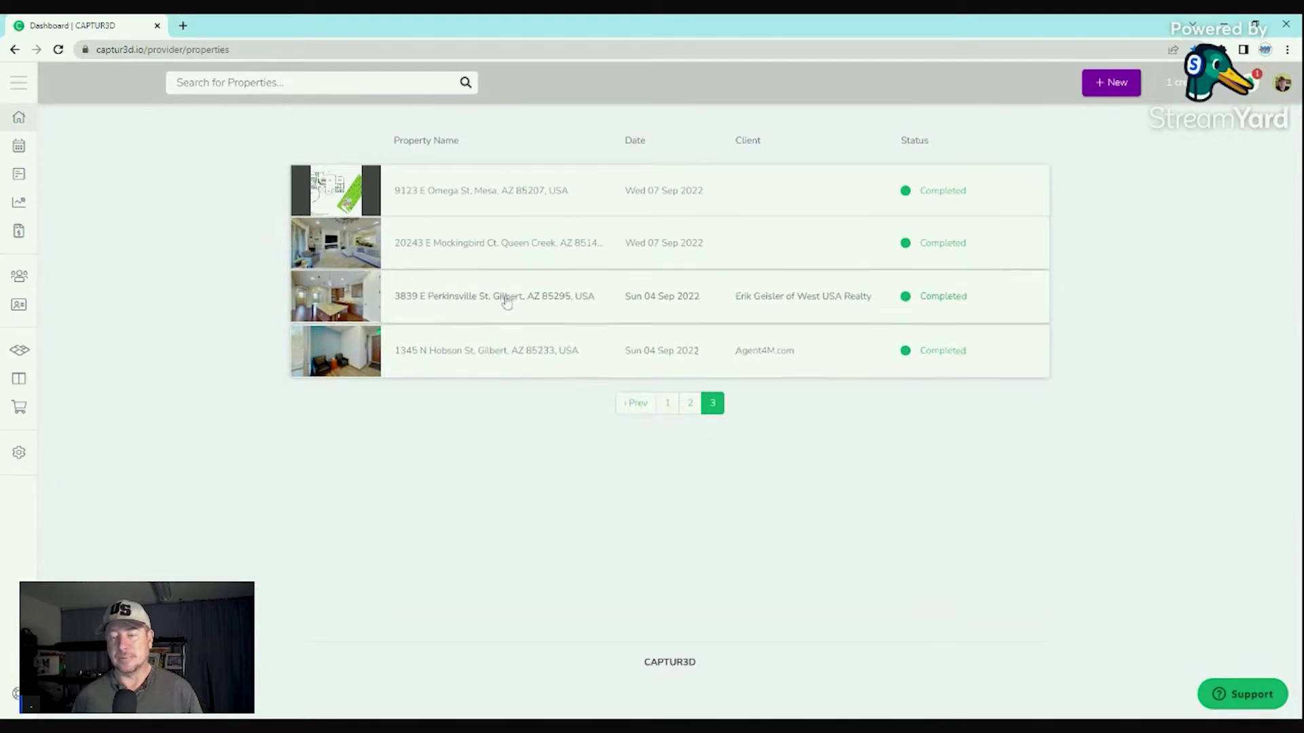
{"action": "left_click", "coordinate": [506, 298]}
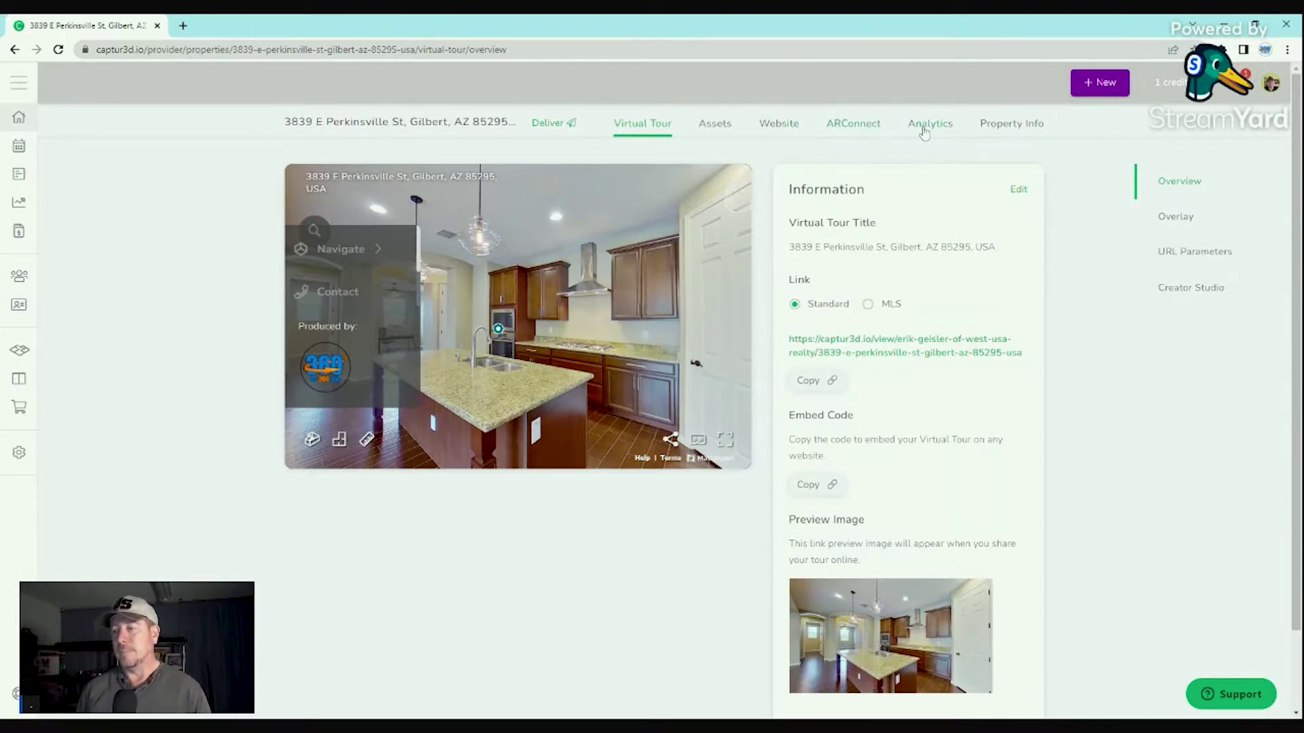
{"action": "left_click", "coordinate": [1203, 290]}
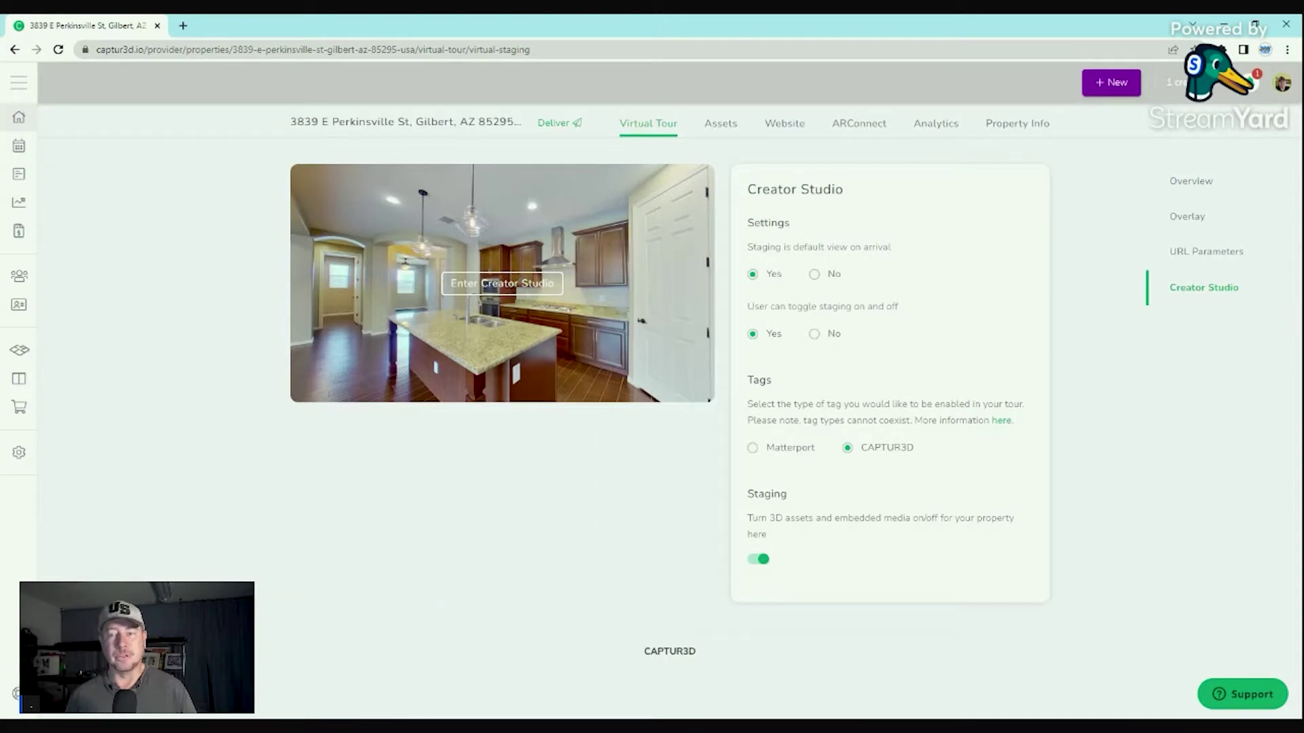
{"action": "left_click", "coordinate": [502, 284]}
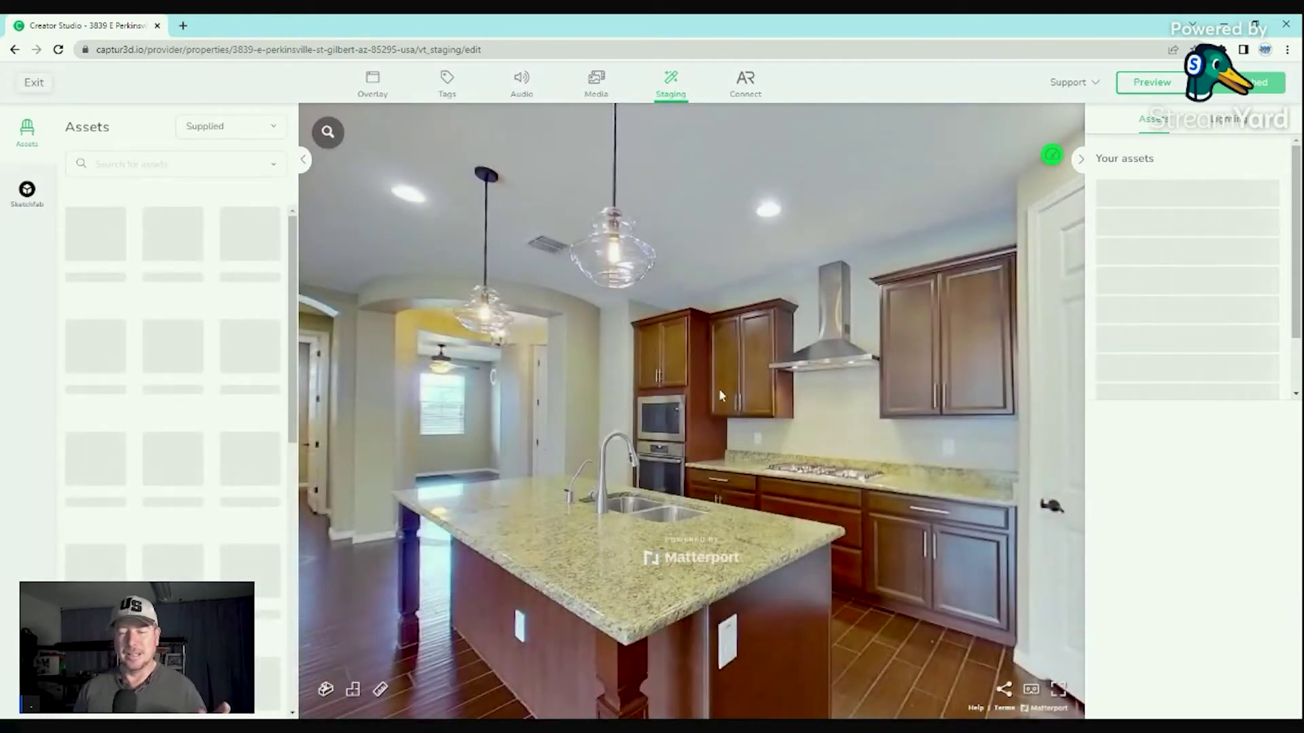
Walk through the staged dining and living areas of the tour toward the kitchen island.
{"action": "left_click", "coordinate": [575, 356]}
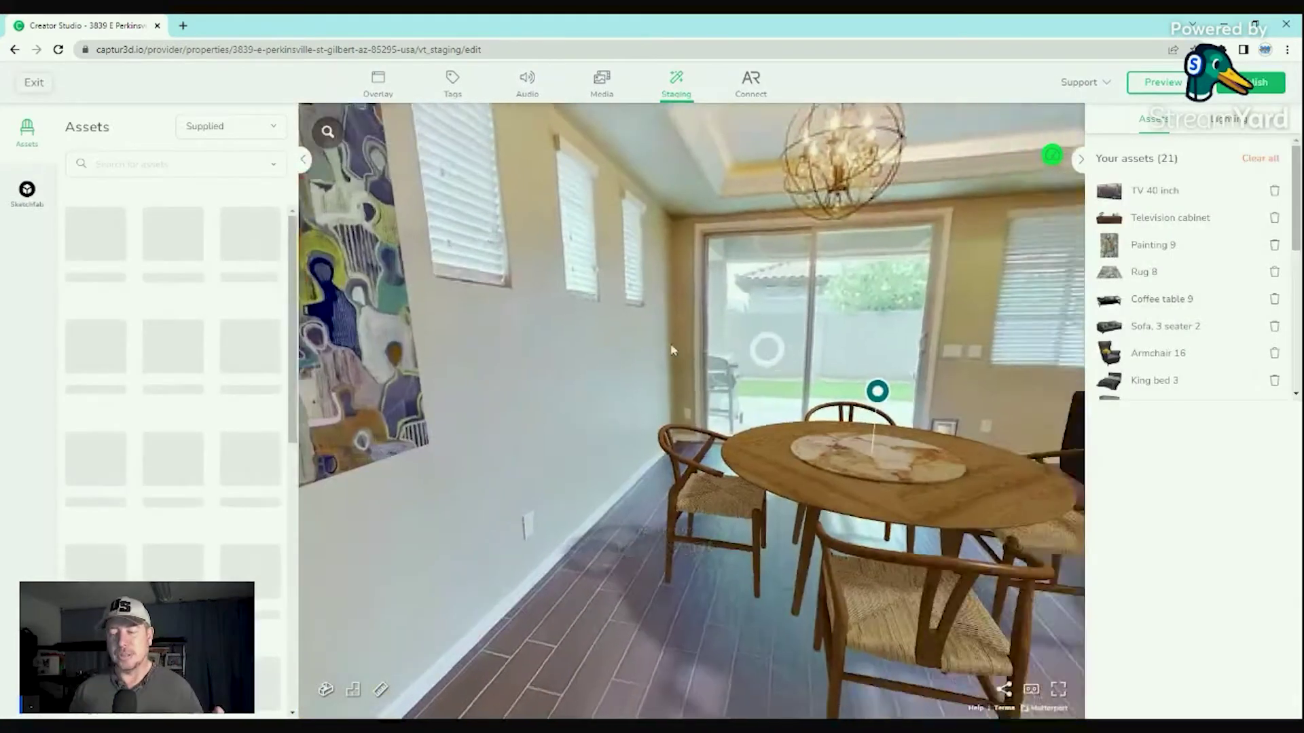
{"action": "left_click_drag", "start_coordinate": [763, 343], "coordinate": [533, 350]}
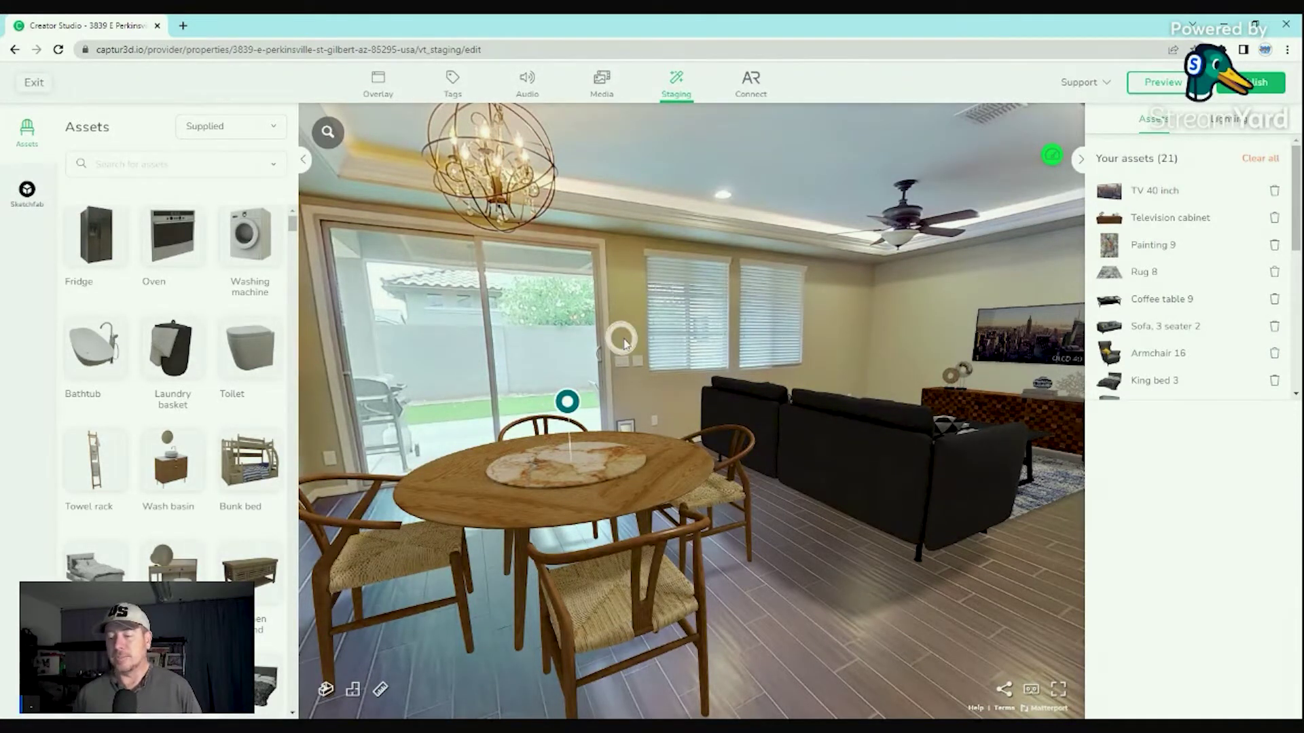
{"action": "left_click", "coordinate": [774, 390]}
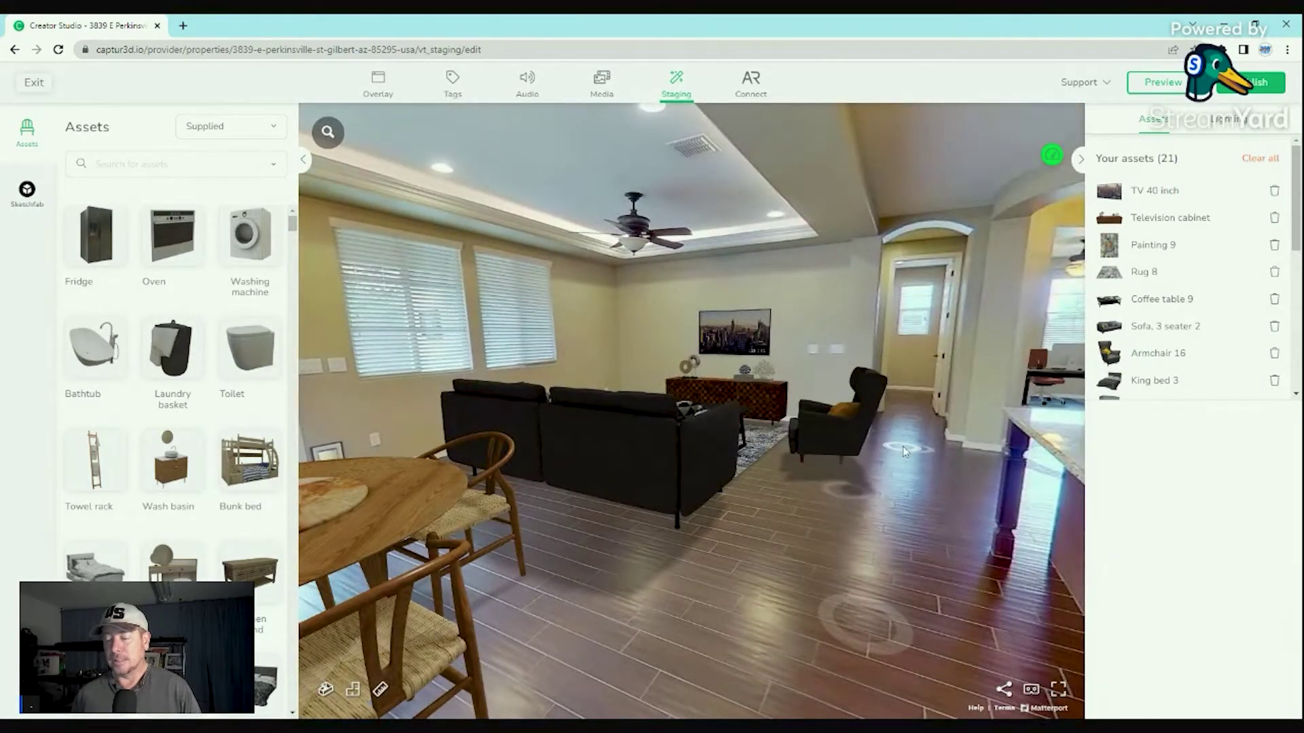
{"action": "left_click", "coordinate": [807, 500]}
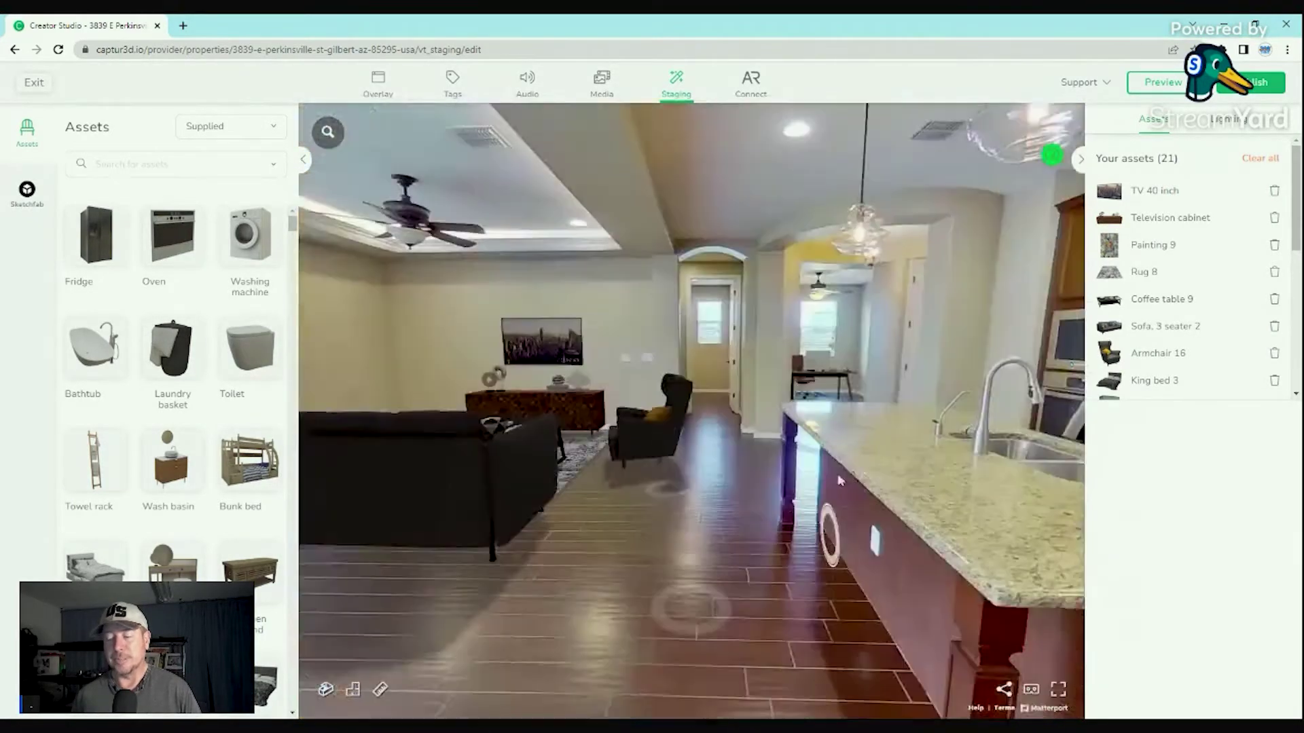
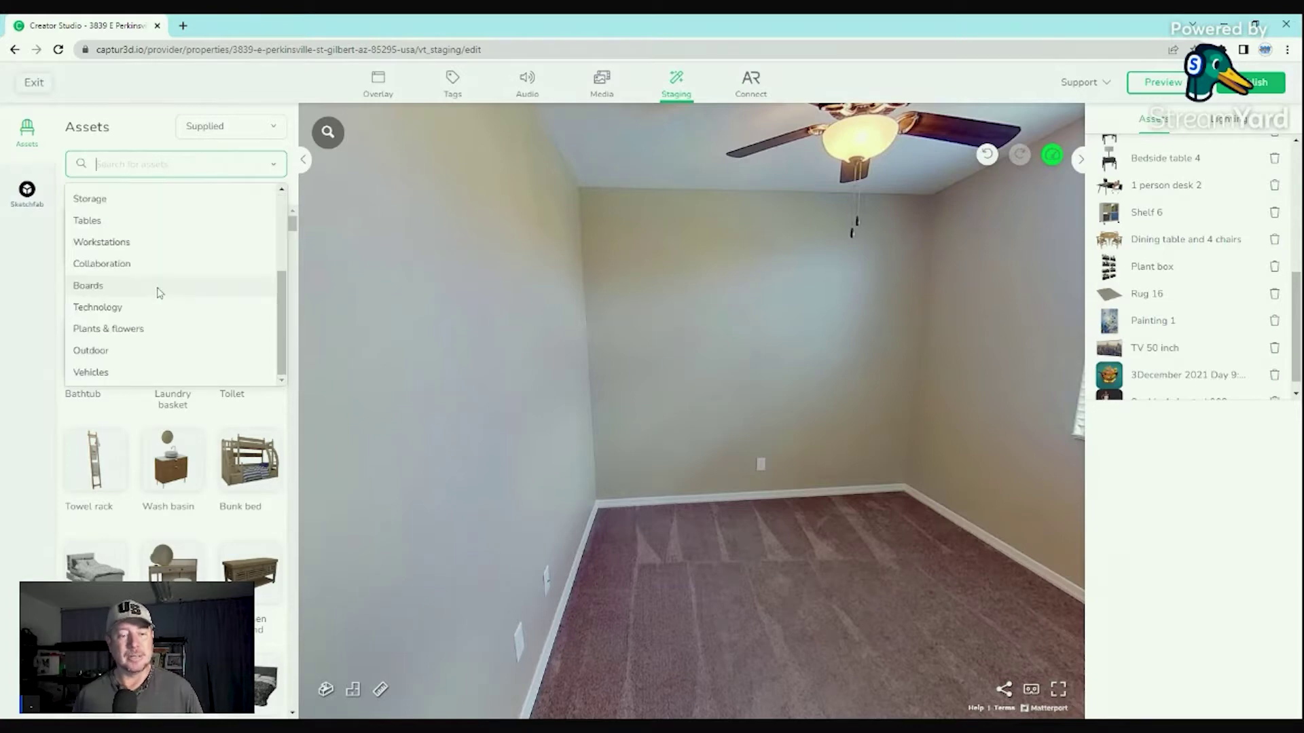
Browse the supplied asset categories and filter the assets to Vehicles.
{"action": "scroll", "coordinate": [159, 292], "scroll_direction": "up", "scroll_amount": 3}
{"action": "scroll", "coordinate": [160, 292], "scroll_direction": "down", "scroll_amount": 3}
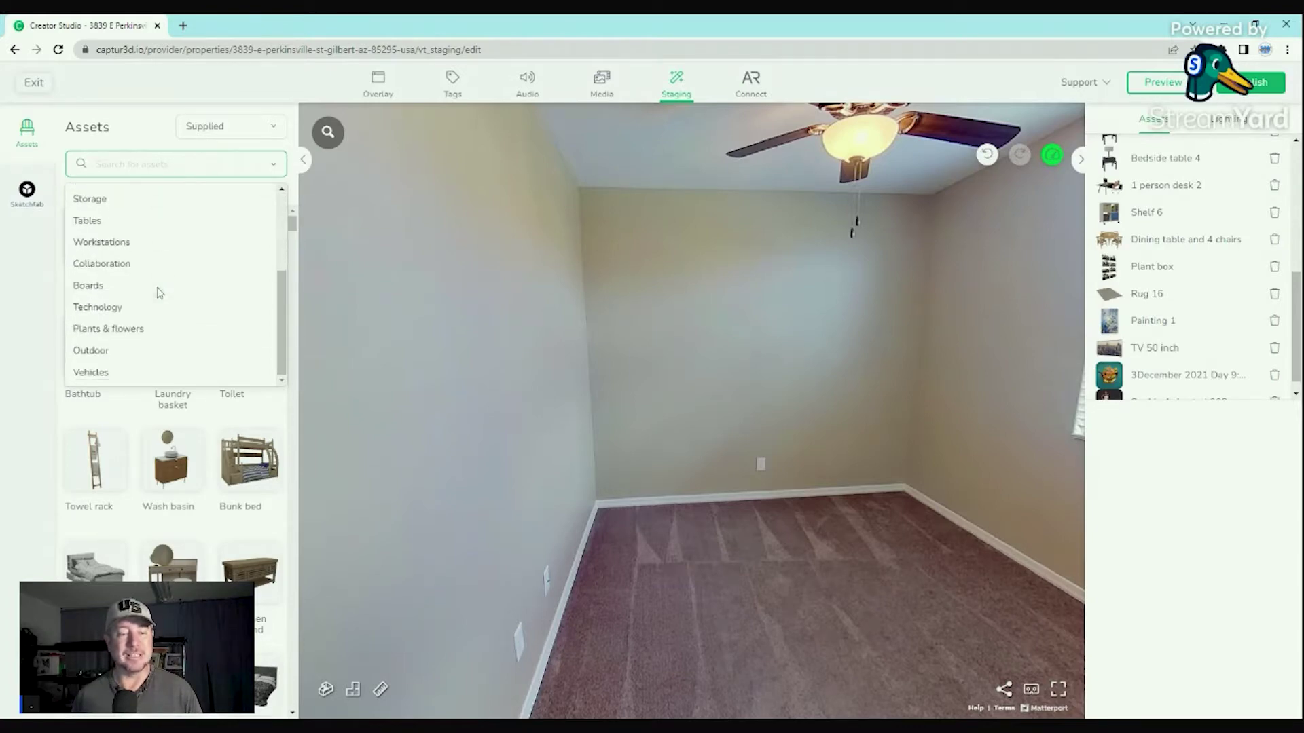
{"action": "scroll", "coordinate": [160, 293], "scroll_direction": "up", "scroll_amount": 3}
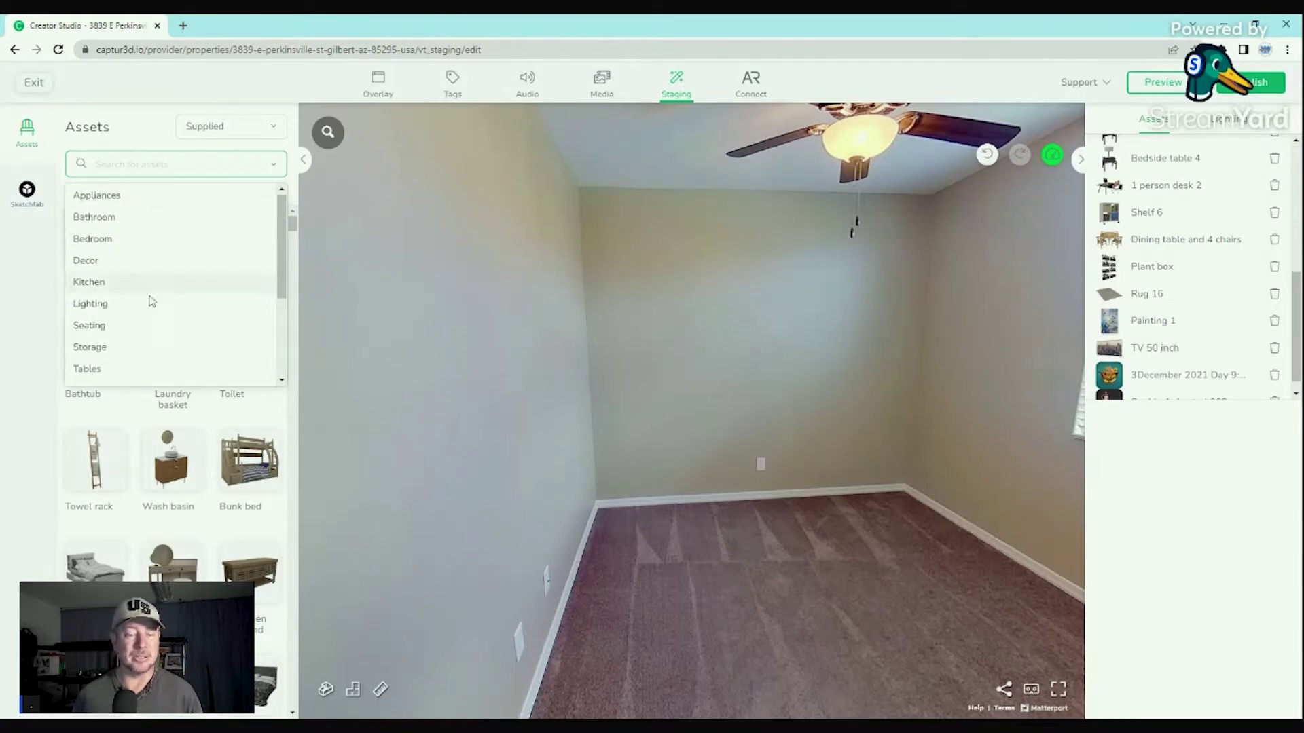
{"action": "scroll", "coordinate": [156, 319], "scroll_direction": "down", "scroll_amount": 3}
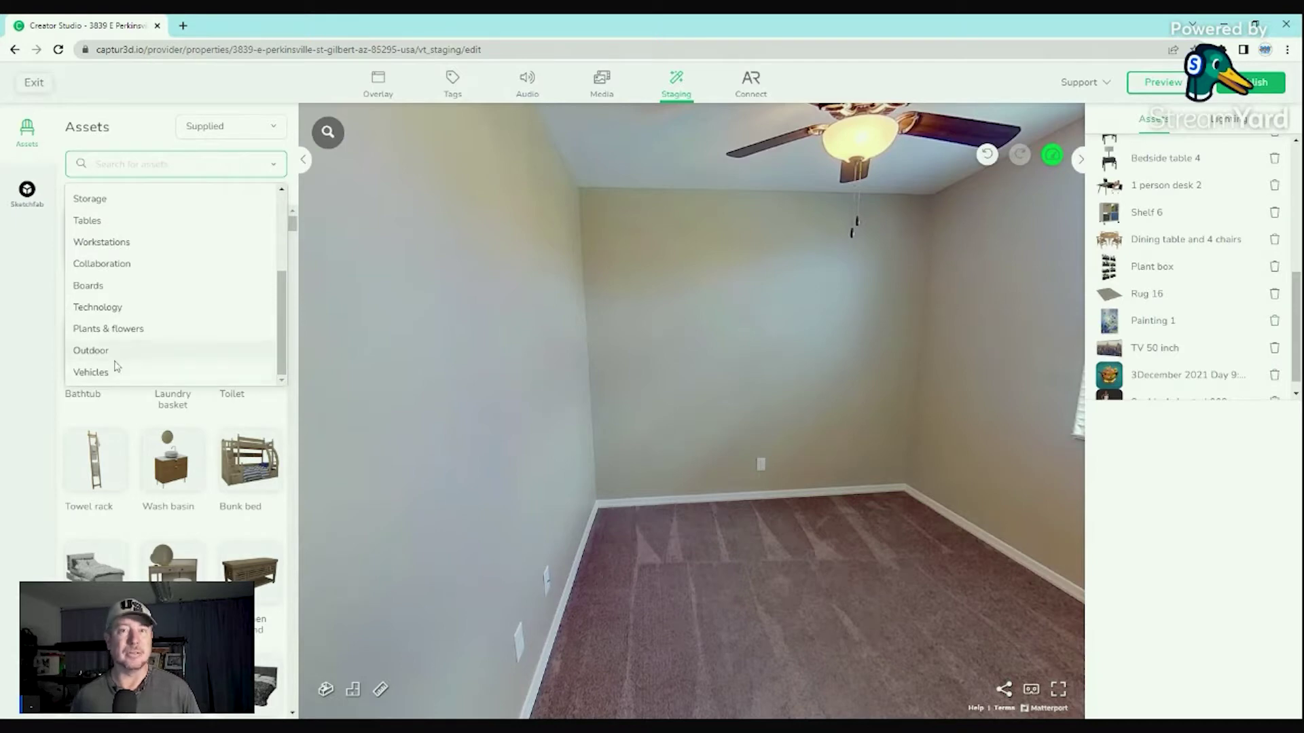
{"action": "left_click", "coordinate": [91, 372]}
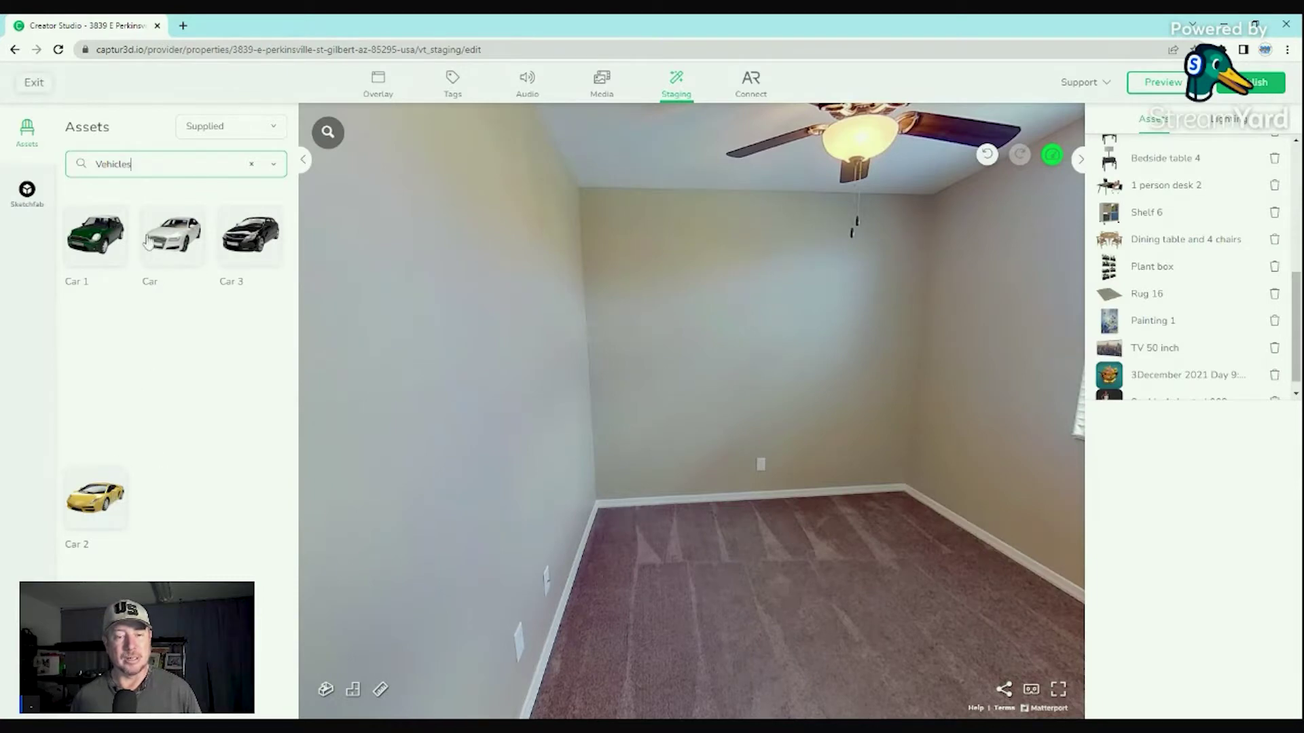
Filter the supplied assets to Bedroom and look through the available beds.
{"action": "left_click", "coordinate": [144, 173]}
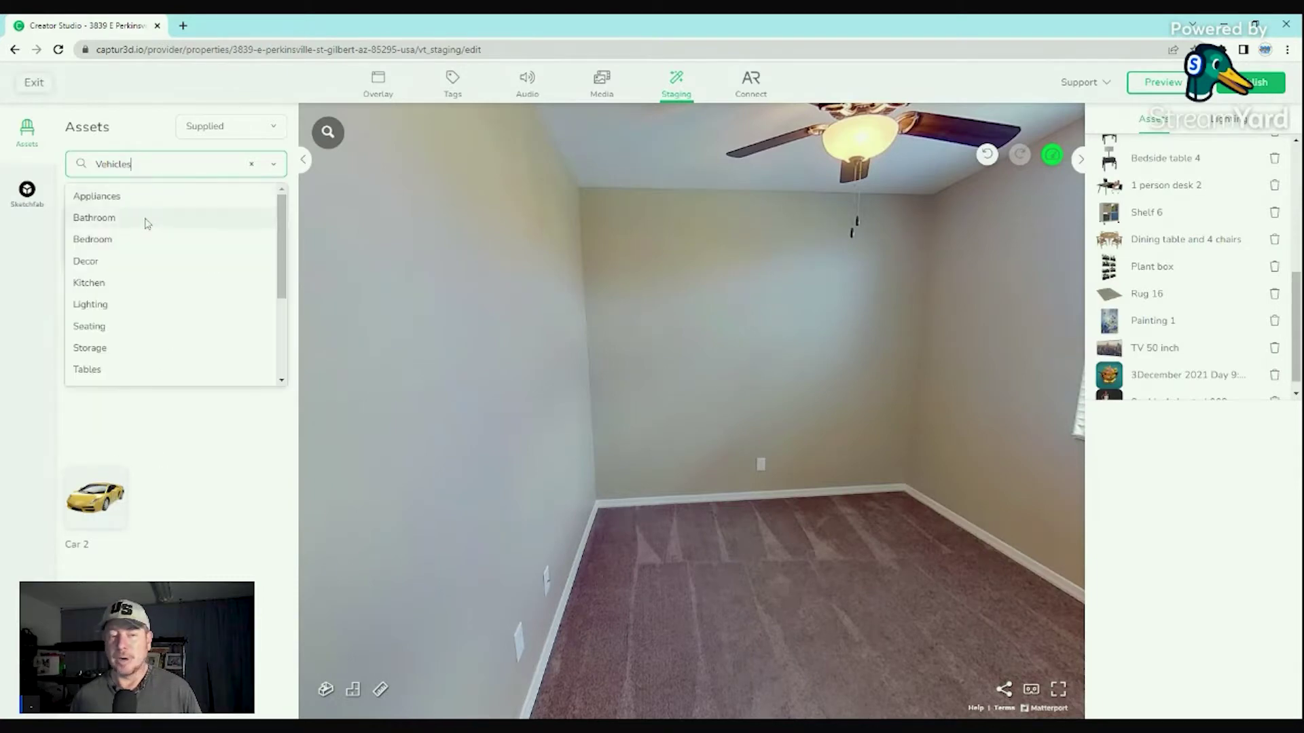
{"action": "left_click", "coordinate": [138, 241]}
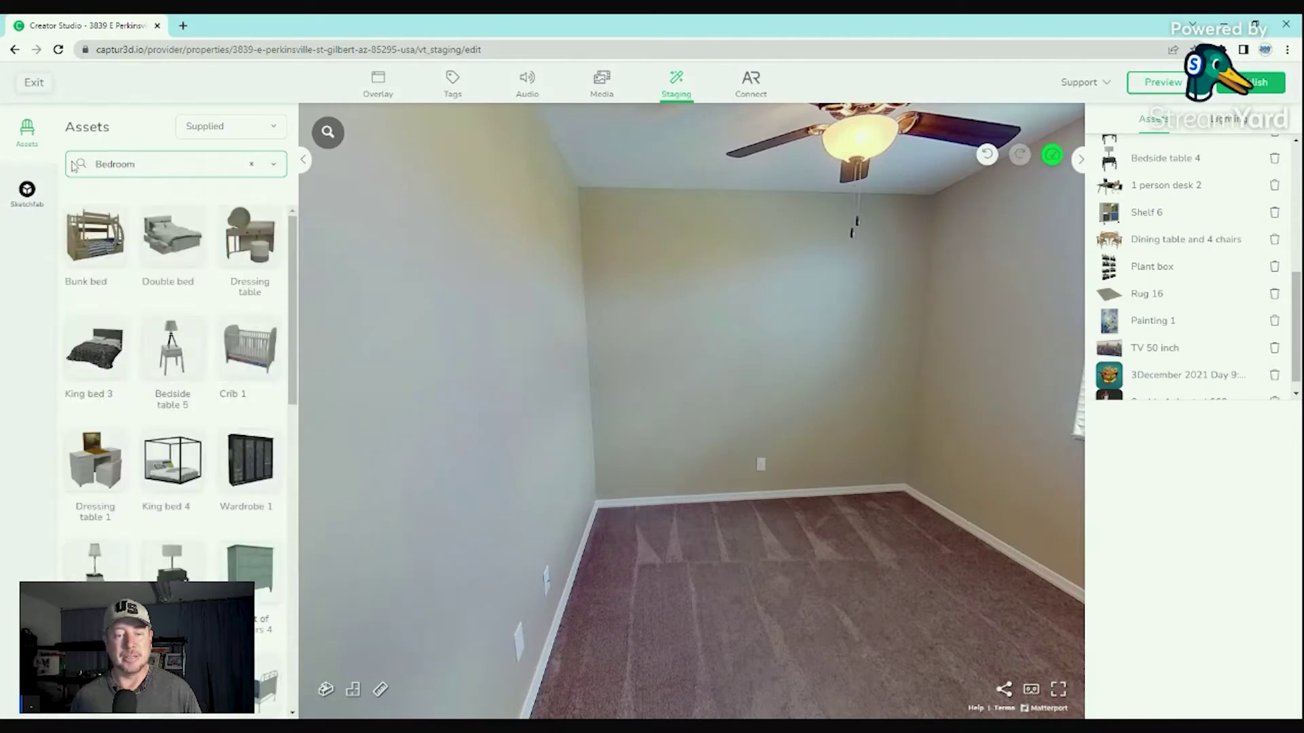
{"action": "scroll", "coordinate": [174, 339], "scroll_direction": "down", "scroll_amount": 2}
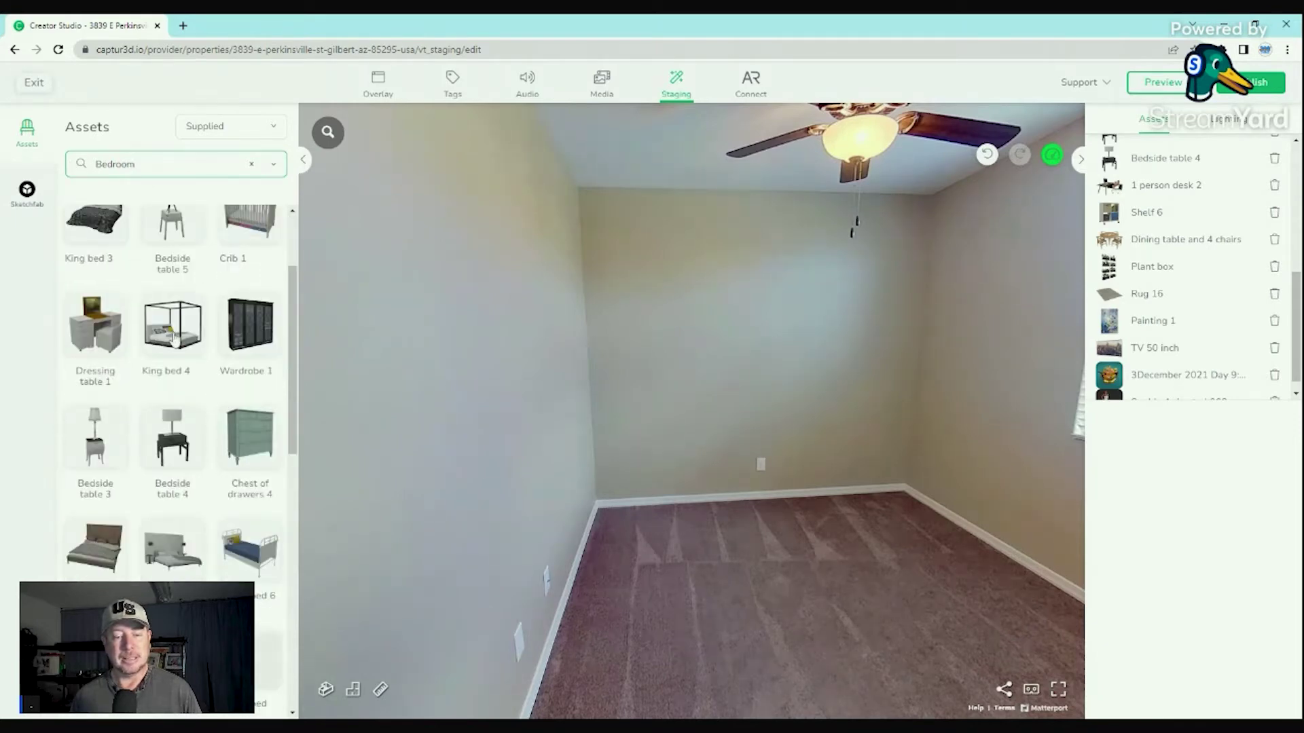
{"action": "scroll", "coordinate": [174, 339], "scroll_direction": "down", "scroll_amount": 2}
{"action": "scroll", "coordinate": [173, 343], "scroll_direction": "down", "scroll_amount": 2}
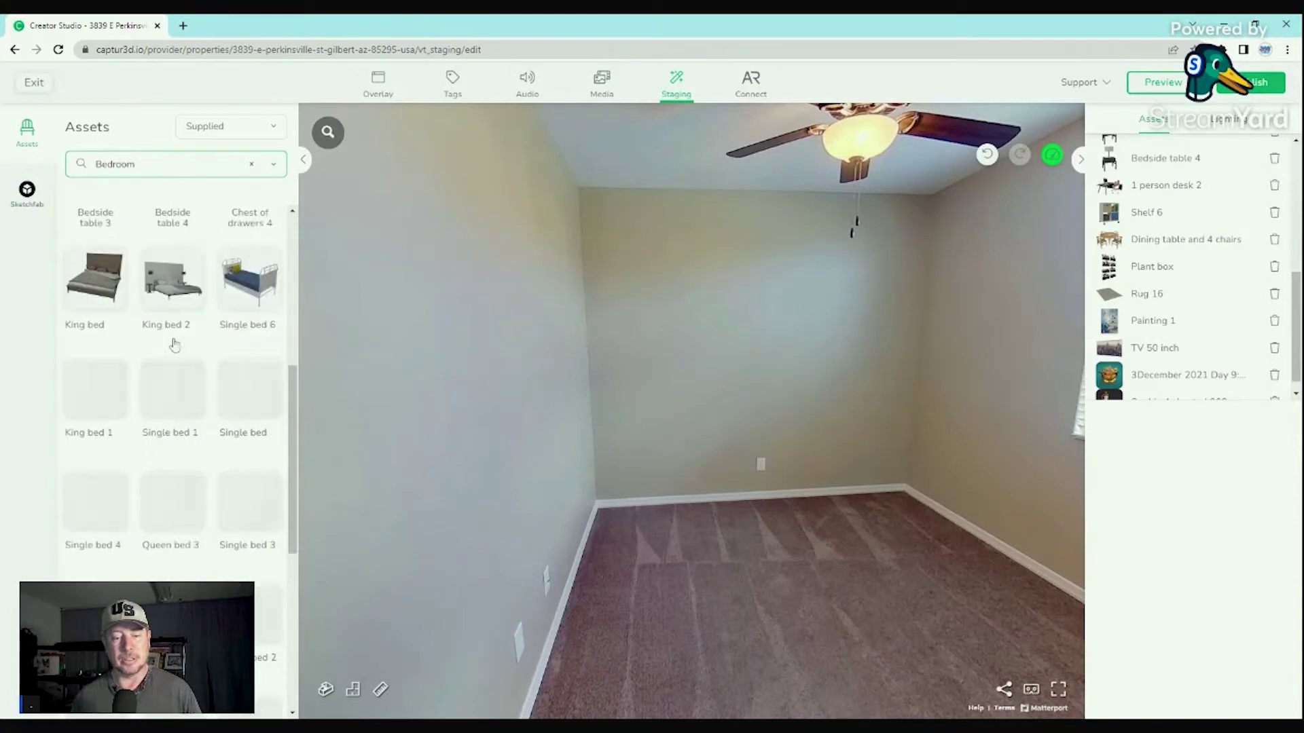
{"action": "scroll", "coordinate": [175, 344], "scroll_direction": "up", "scroll_amount": 1}
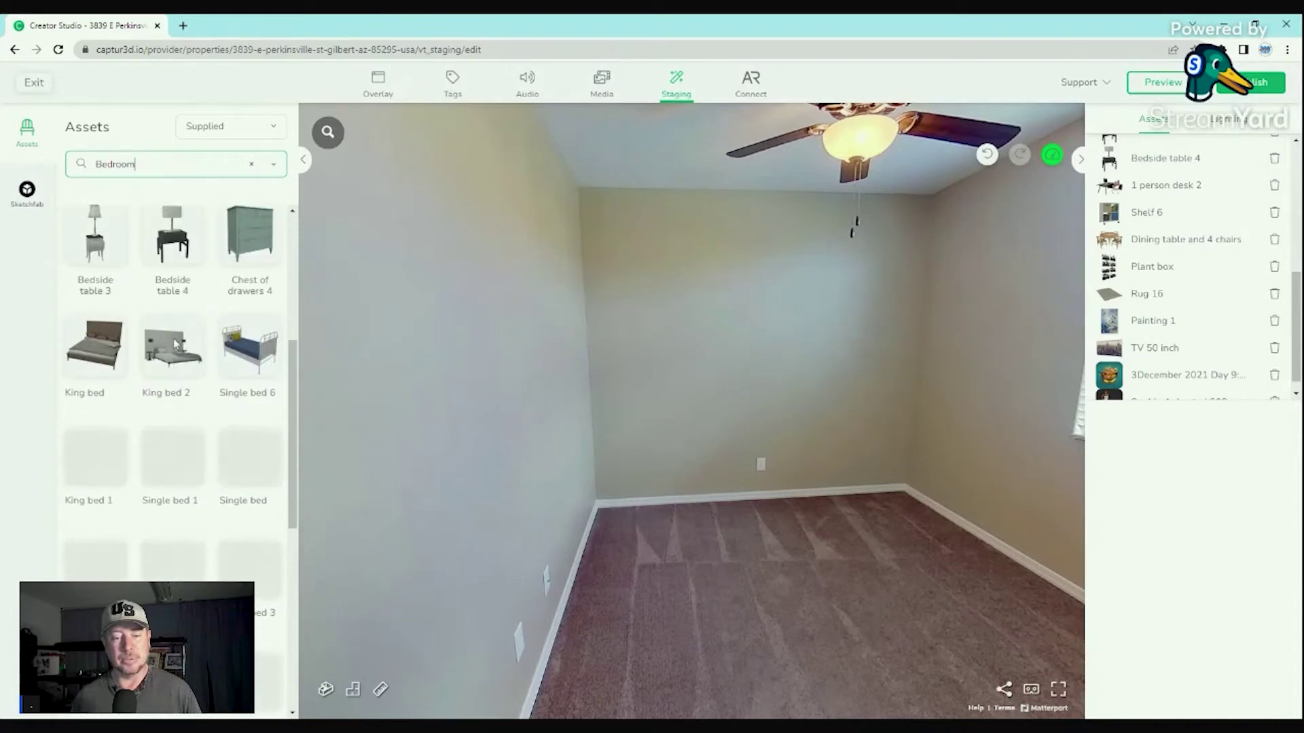
Place the Single bed 6 asset along the window wall in the far corner of the empty bedroom.
{"action": "left_click", "coordinate": [254, 352]}
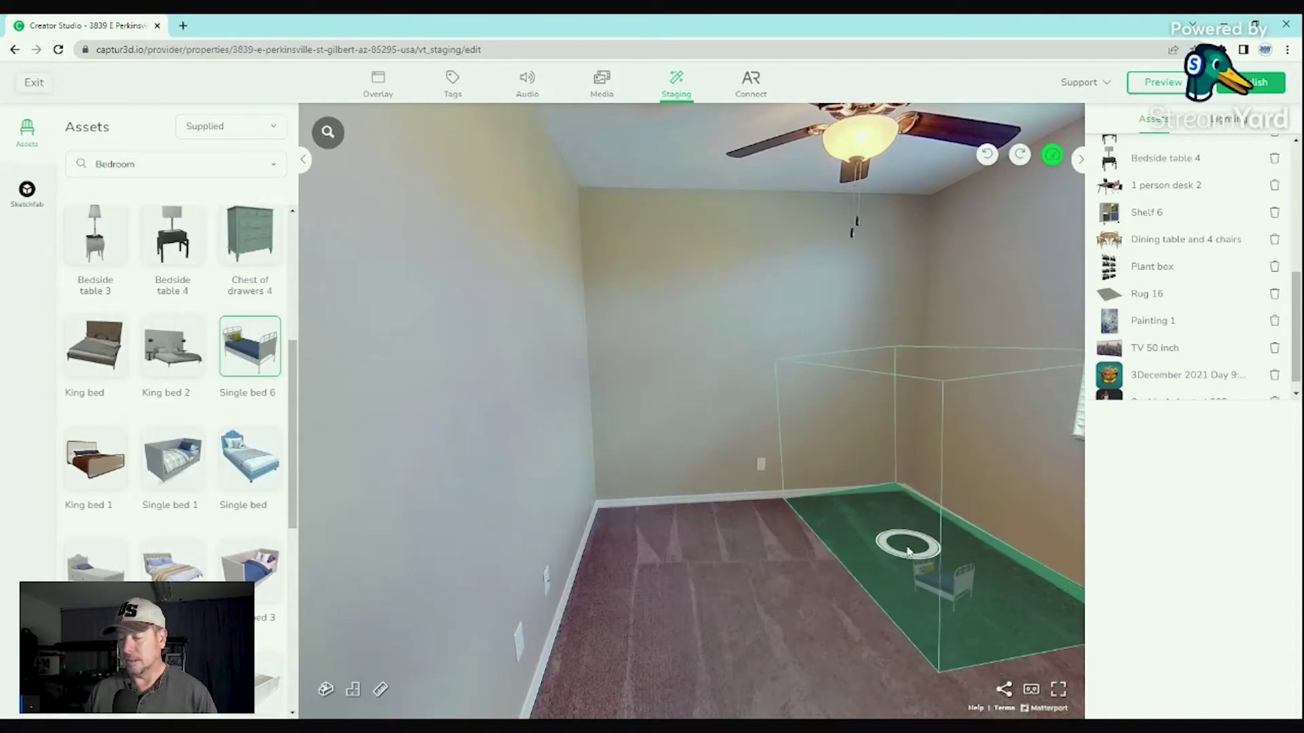
{"action": "left_click", "coordinate": [892, 580]}
{"action": "left_click", "coordinate": [596, 627]}
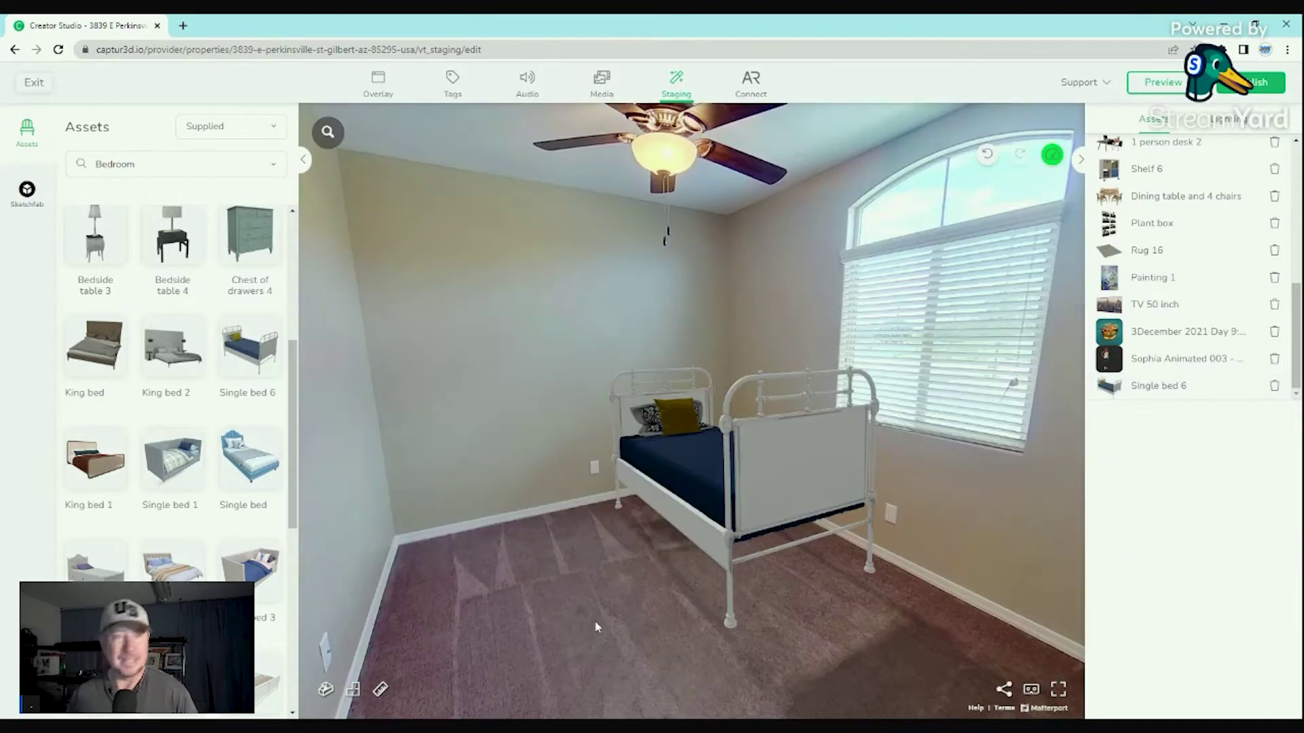
Delete Single bed 6 from the bedroom's placed assets.
{"action": "left_click", "coordinate": [706, 551]}
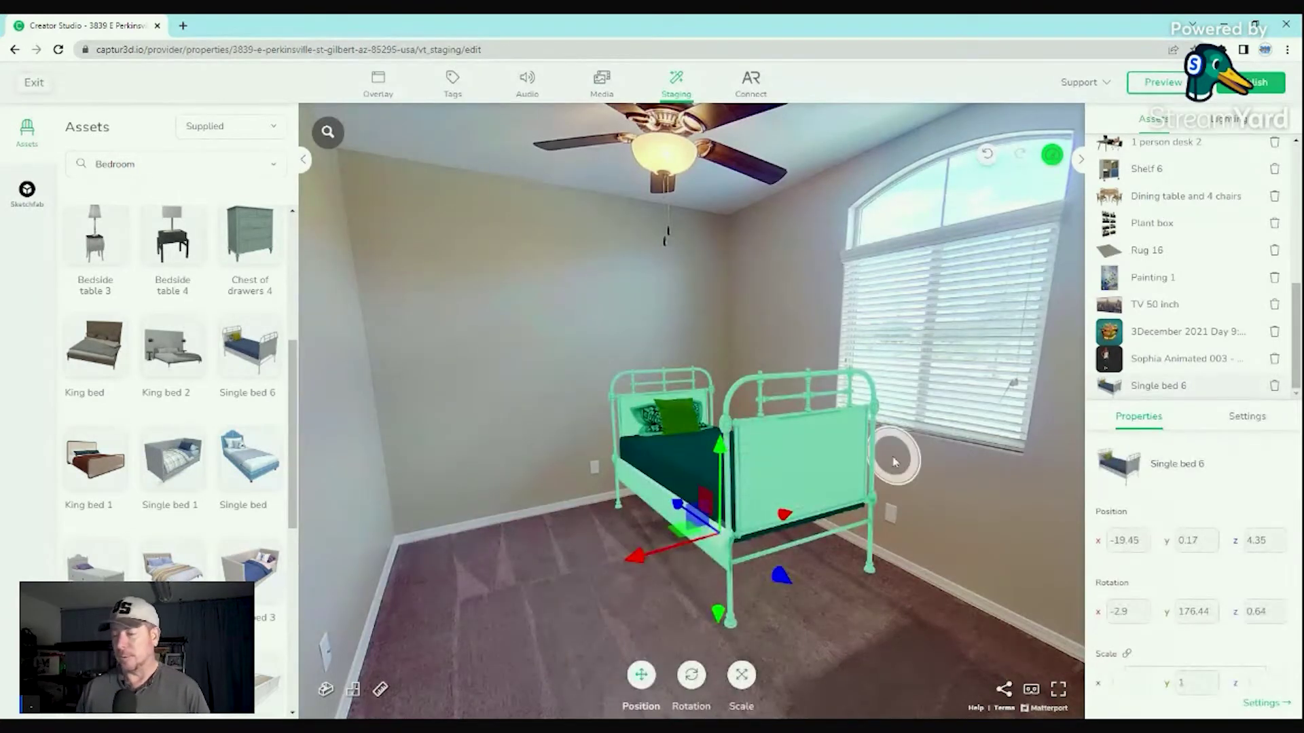
{"action": "left_click", "coordinate": [1271, 386]}
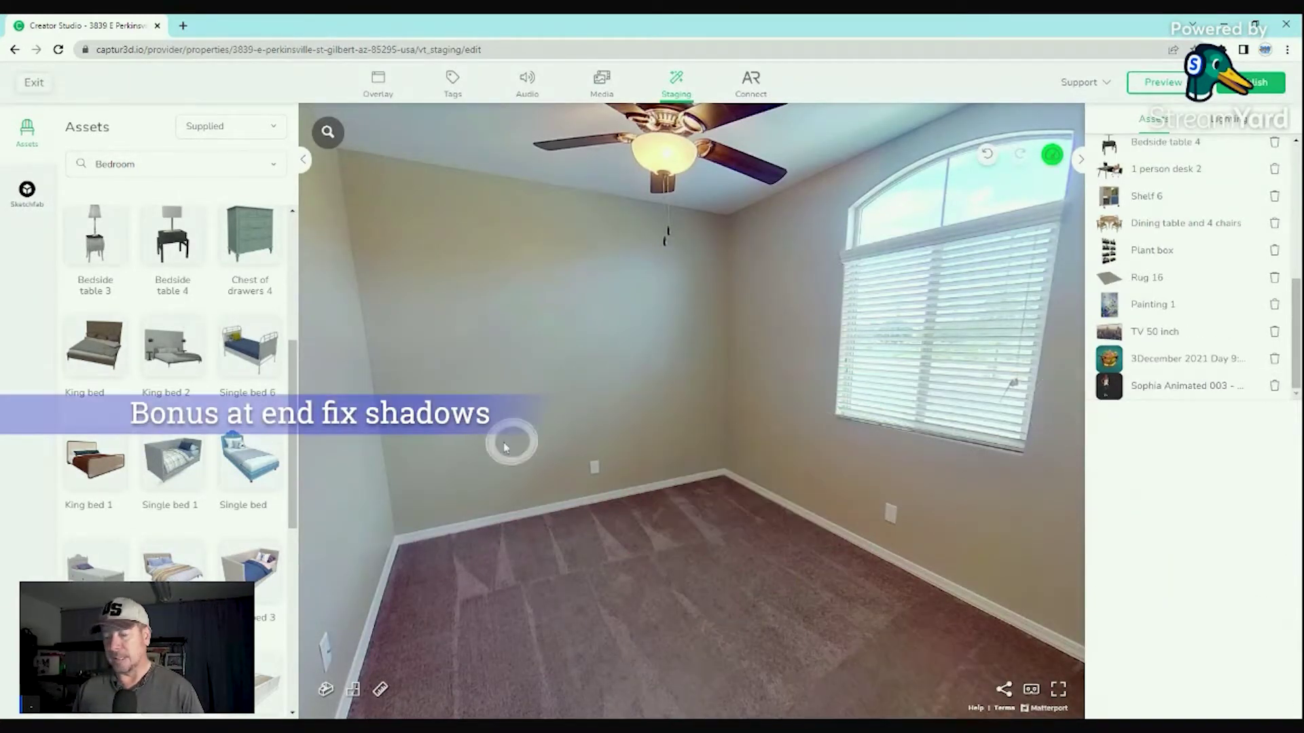
Place the supplied Single bed asset in the middle of the bedroom floor with its headboard towards the far wall.
{"action": "left_click_drag", "start_coordinate": [510, 437], "coordinate": [638, 401]}
{"action": "scroll", "coordinate": [130, 429], "scroll_direction": "up", "scroll_amount": 2}
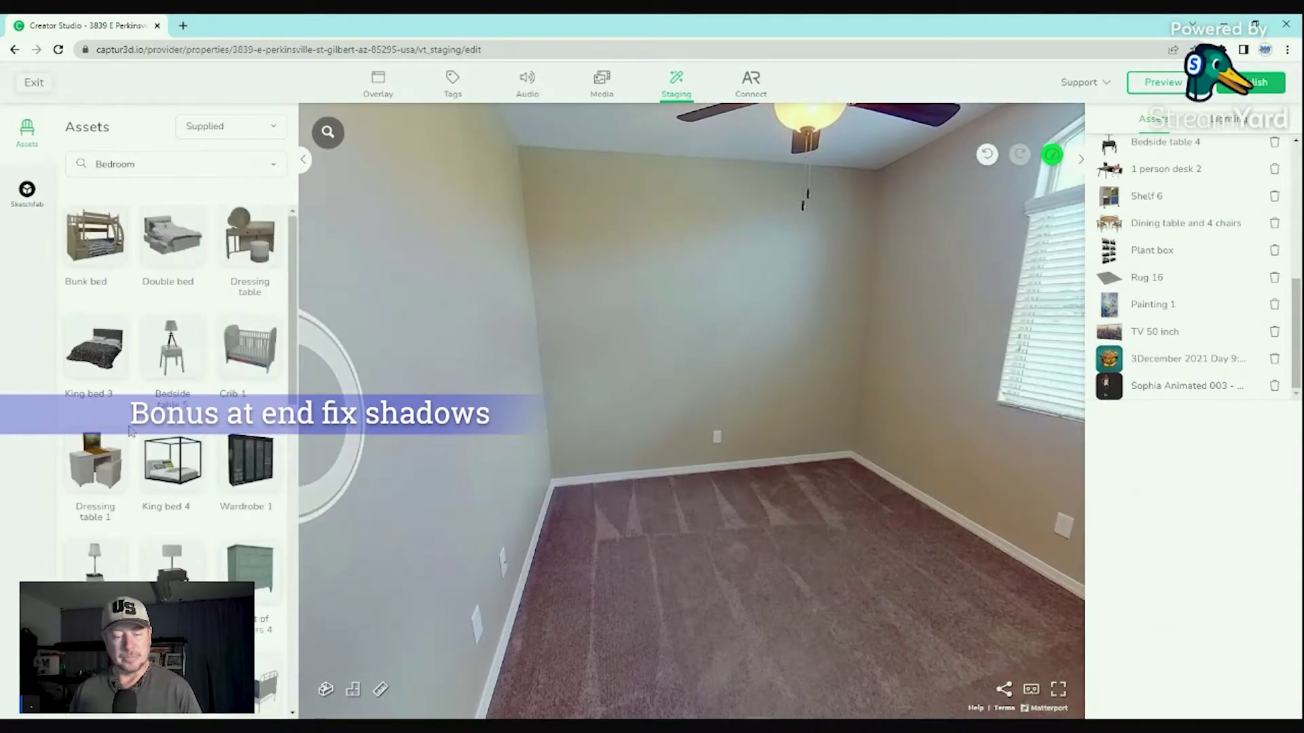
{"action": "left_click", "coordinate": [246, 543]}
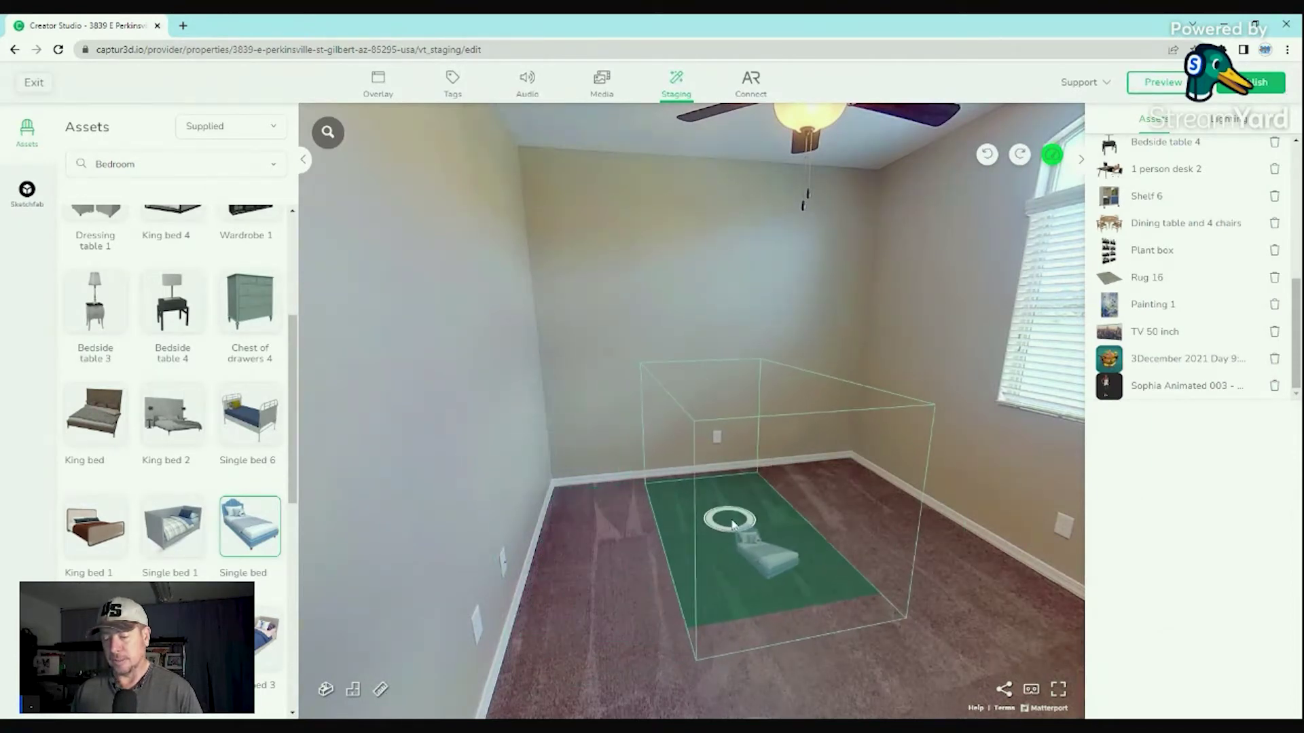
{"action": "left_click", "coordinate": [719, 526]}
{"action": "left_click", "coordinate": [873, 532]}
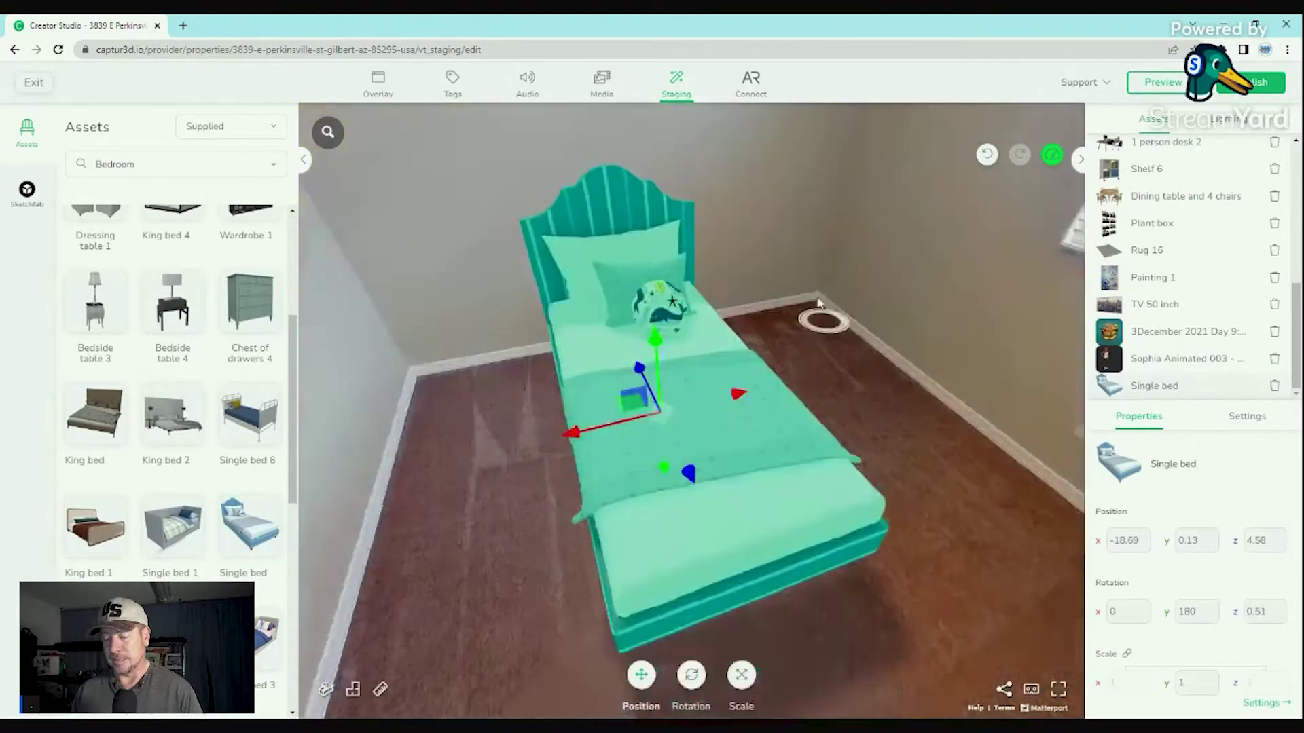
{"action": "left_click", "coordinate": [912, 565]}
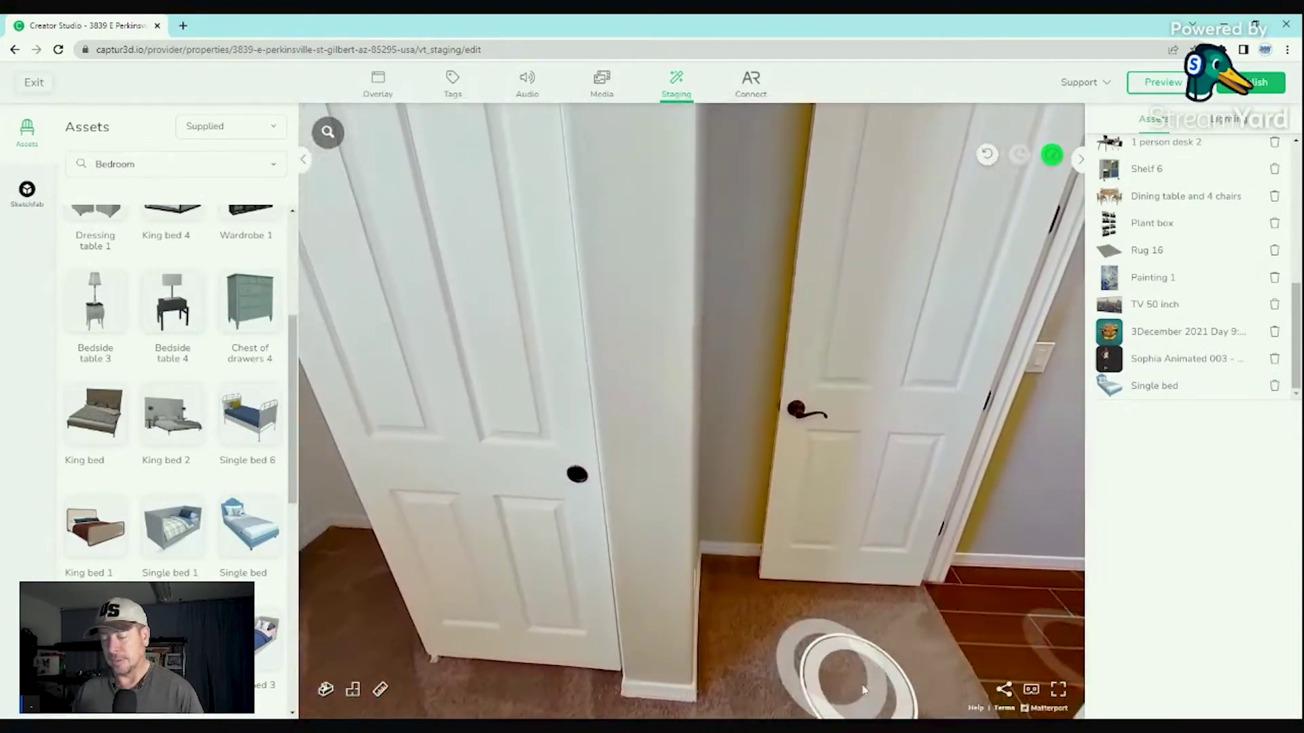
{"action": "left_click_drag", "start_coordinate": [864, 689], "coordinate": [516, 626]}
{"action": "left_click", "coordinate": [796, 605]}
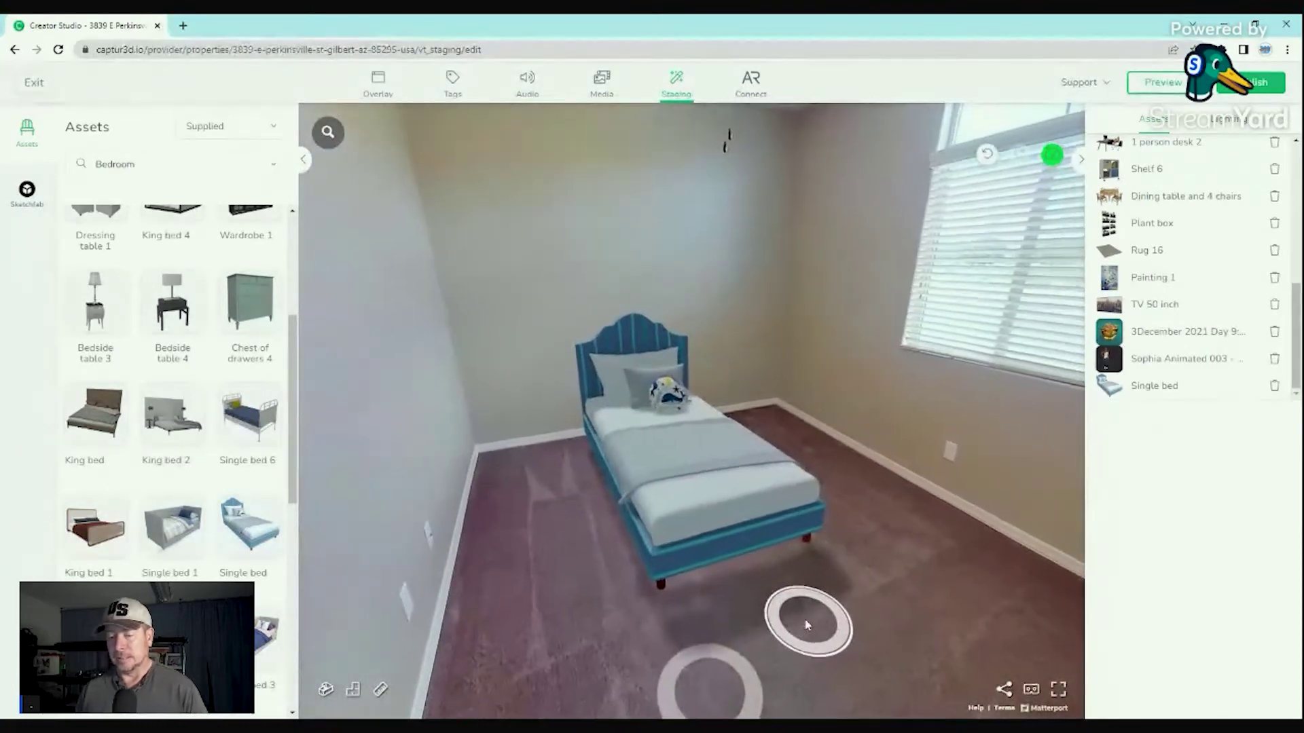
Scale the Single bed up to about 1.25 and shift it along the z axis to 4.45.
{"action": "left_click", "coordinate": [762, 543]}
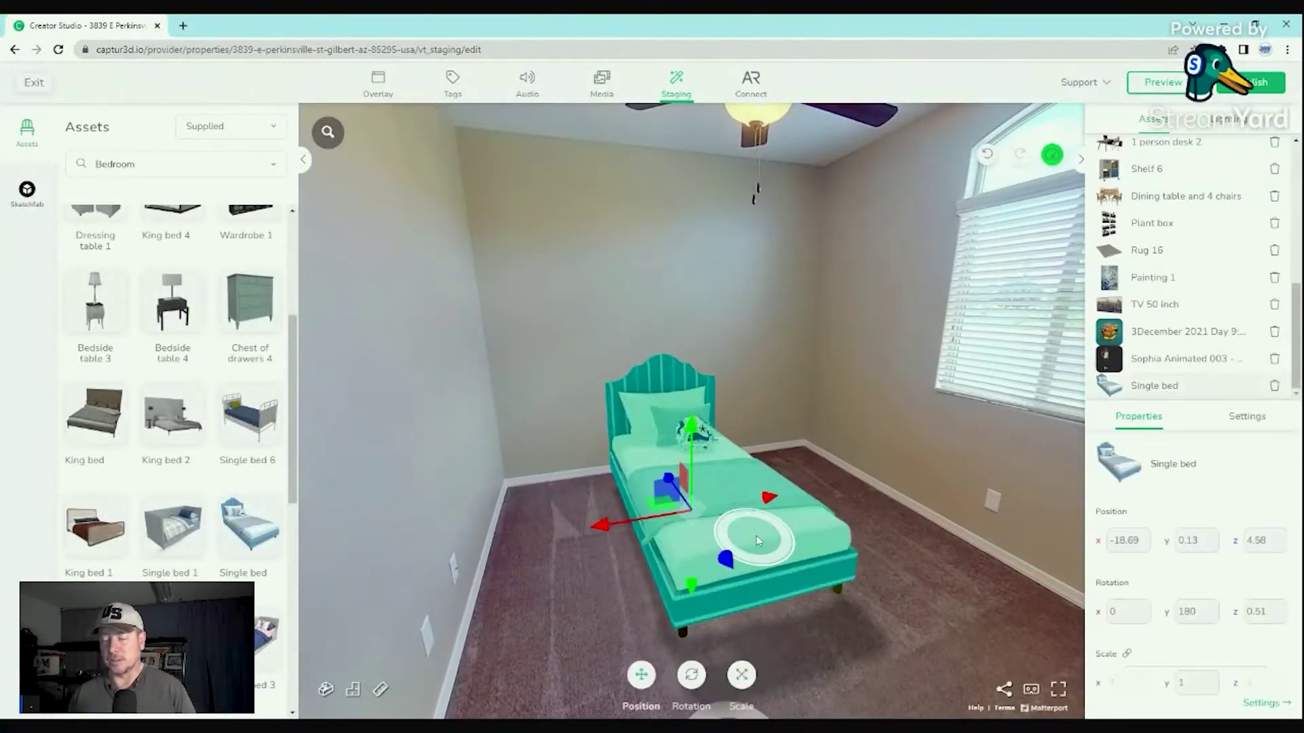
{"action": "left_click", "coordinate": [742, 673]}
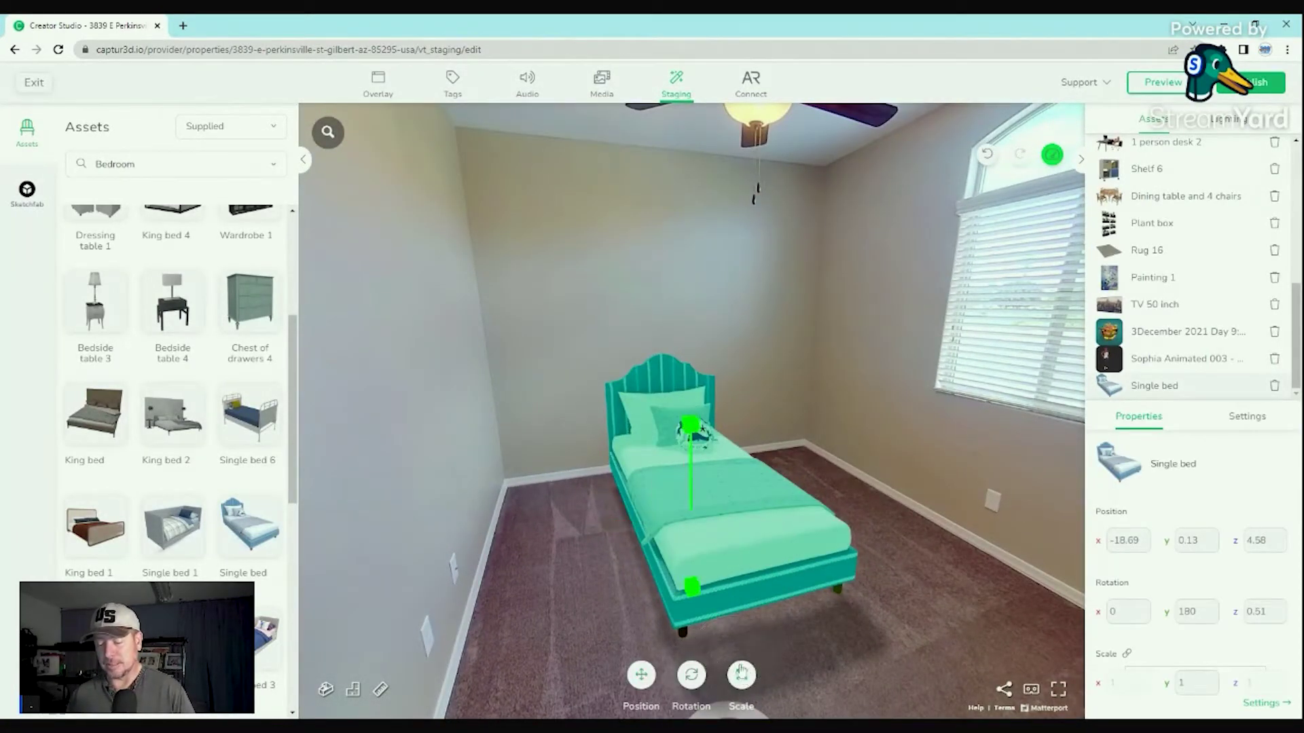
{"action": "left_click_drag", "start_coordinate": [690, 422], "coordinate": [699, 402]}
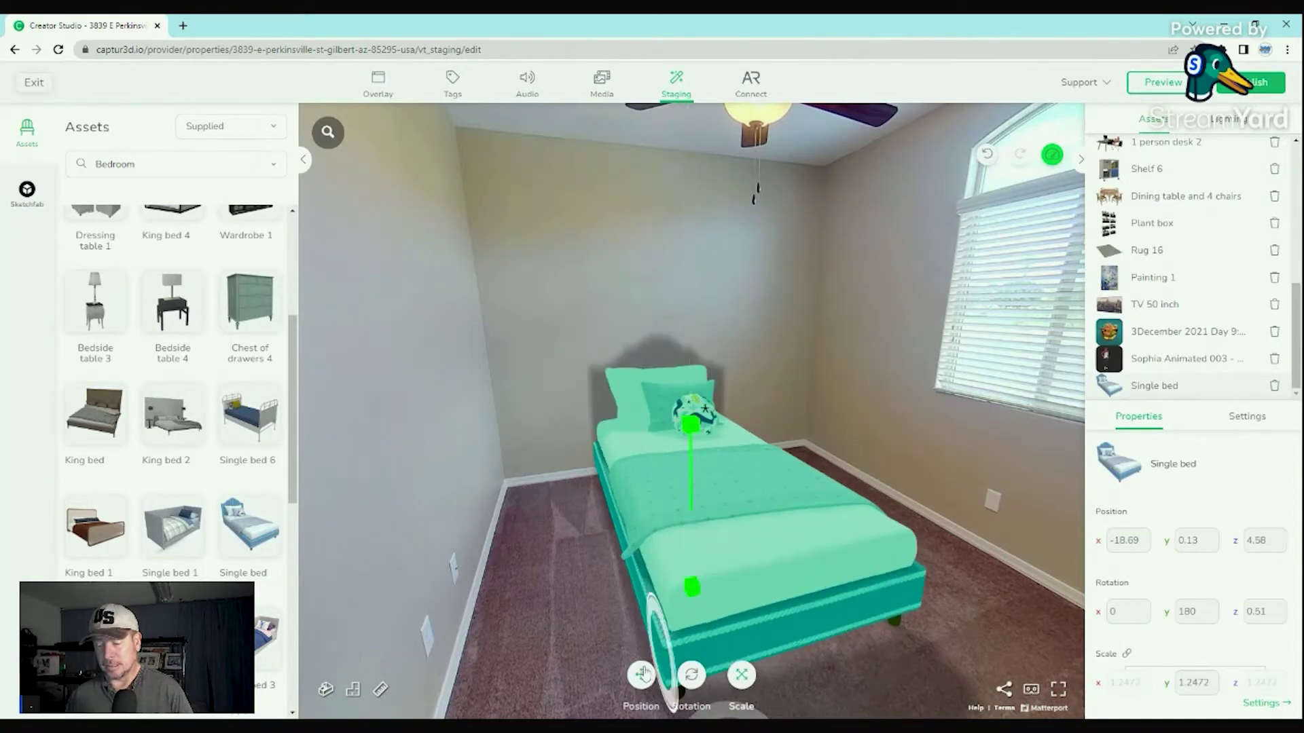
{"action": "left_click", "coordinate": [641, 674]}
{"action": "mouse_move", "coordinate": [714, 575]}
{"action": "left_mouse_down"}
{"action": "mouse_move", "coordinate": [710, 560]}
{"action": "mouse_move", "coordinate": [732, 569]}
{"action": "left_mouse_up"}
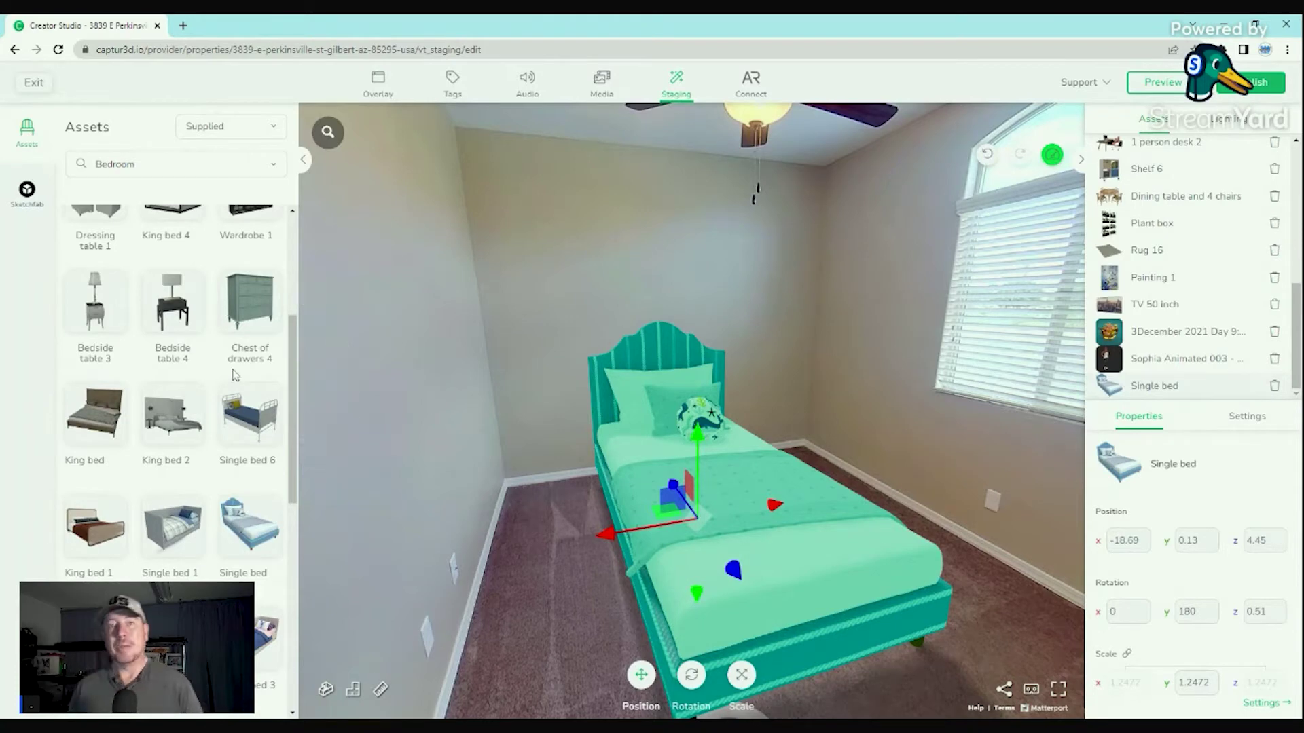
Filter the supplied assets to Decor and place Rug 20 centred under the bed at about x -18.8, z 4.26.
{"action": "left_click", "coordinate": [158, 171]}
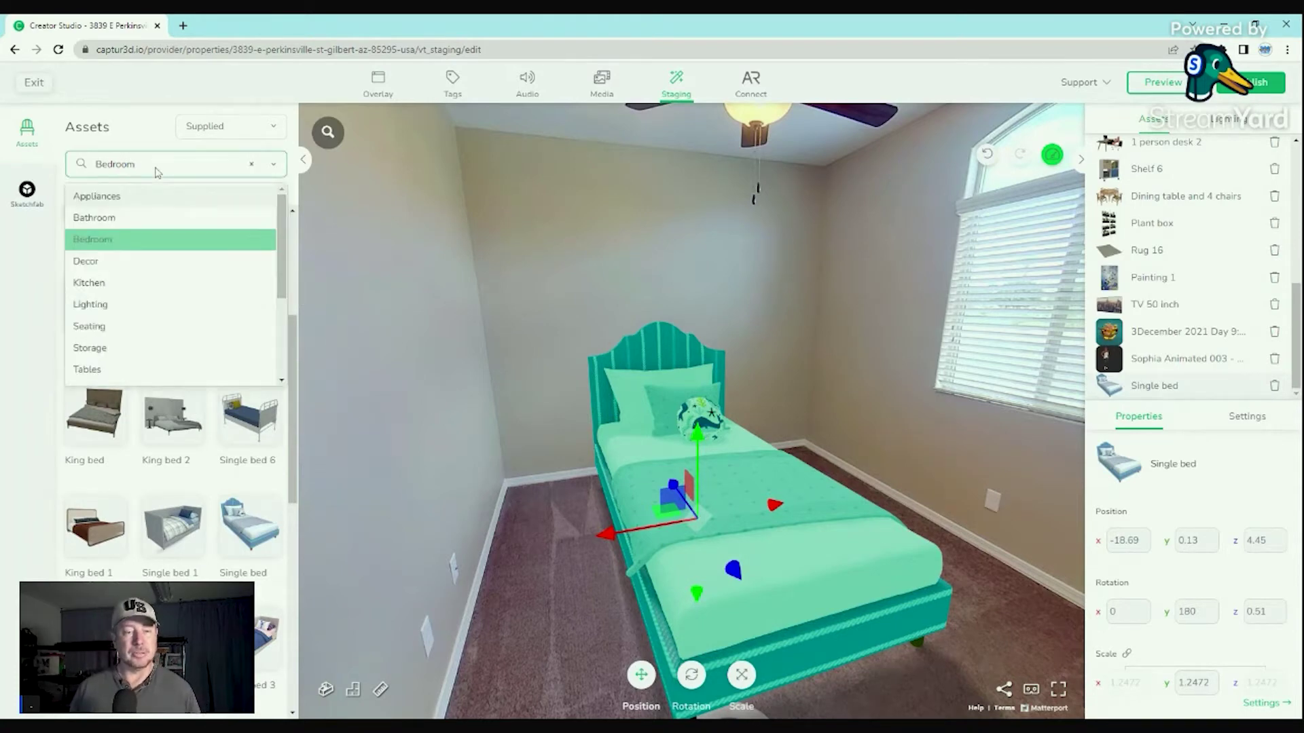
{"action": "scroll", "coordinate": [151, 303], "scroll_direction": "down", "scroll_amount": 1}
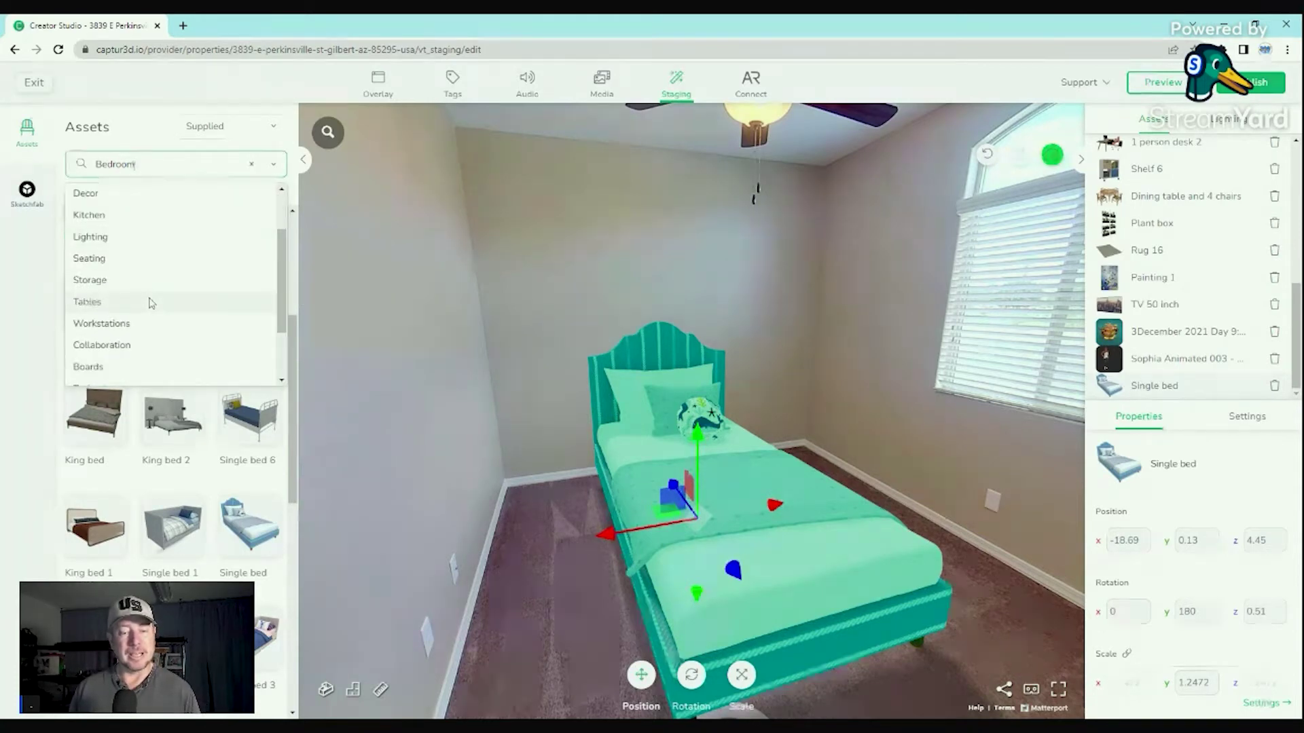
{"action": "scroll", "coordinate": [151, 304], "scroll_direction": "up", "scroll_amount": 2}
{"action": "left_click", "coordinate": [151, 300]}
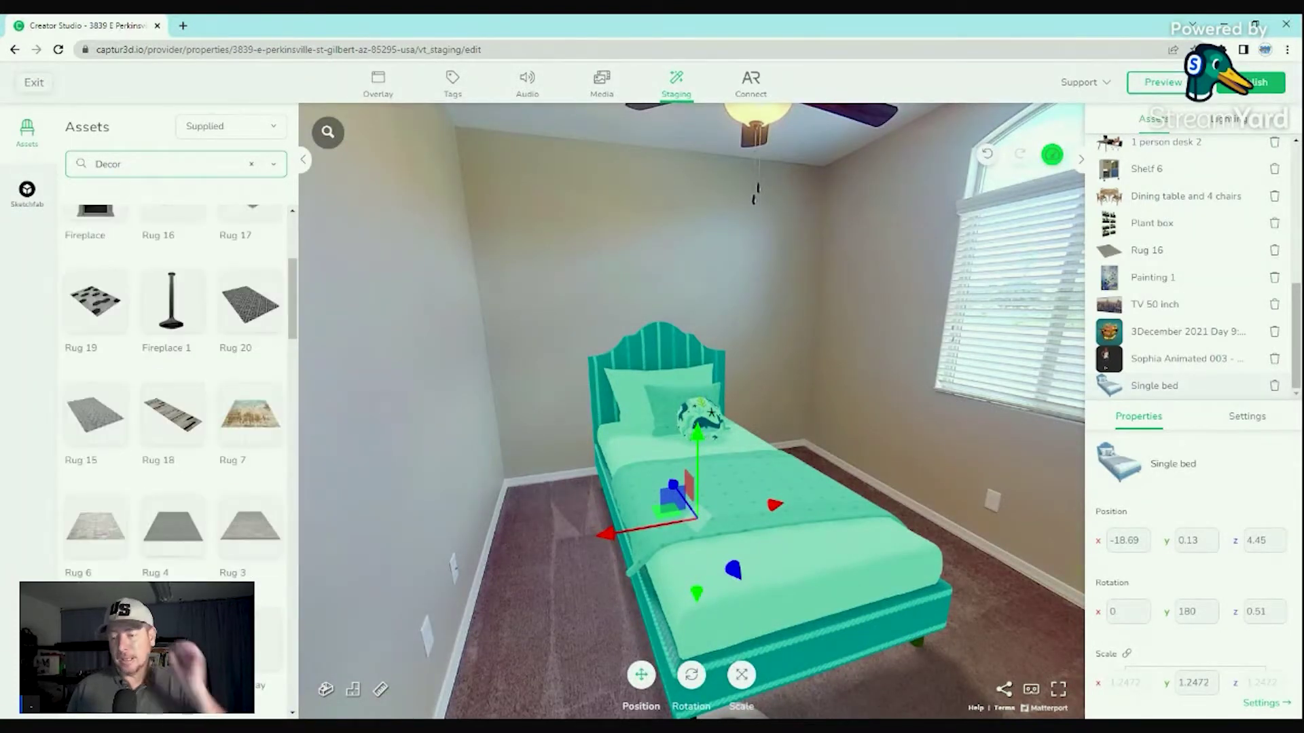
{"action": "left_click", "coordinate": [254, 313]}
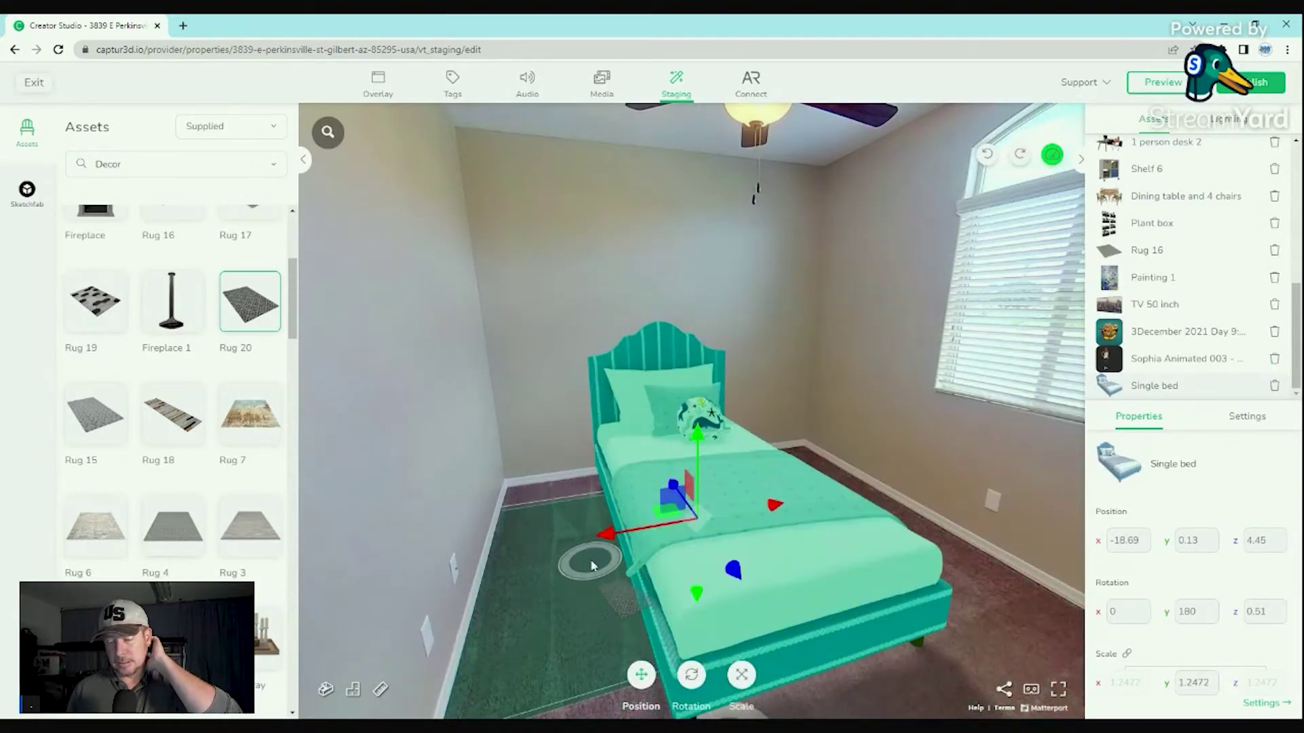
{"action": "left_click", "coordinate": [591, 565]}
{"action": "left_click_drag", "start_coordinate": [682, 543], "coordinate": [803, 545]}
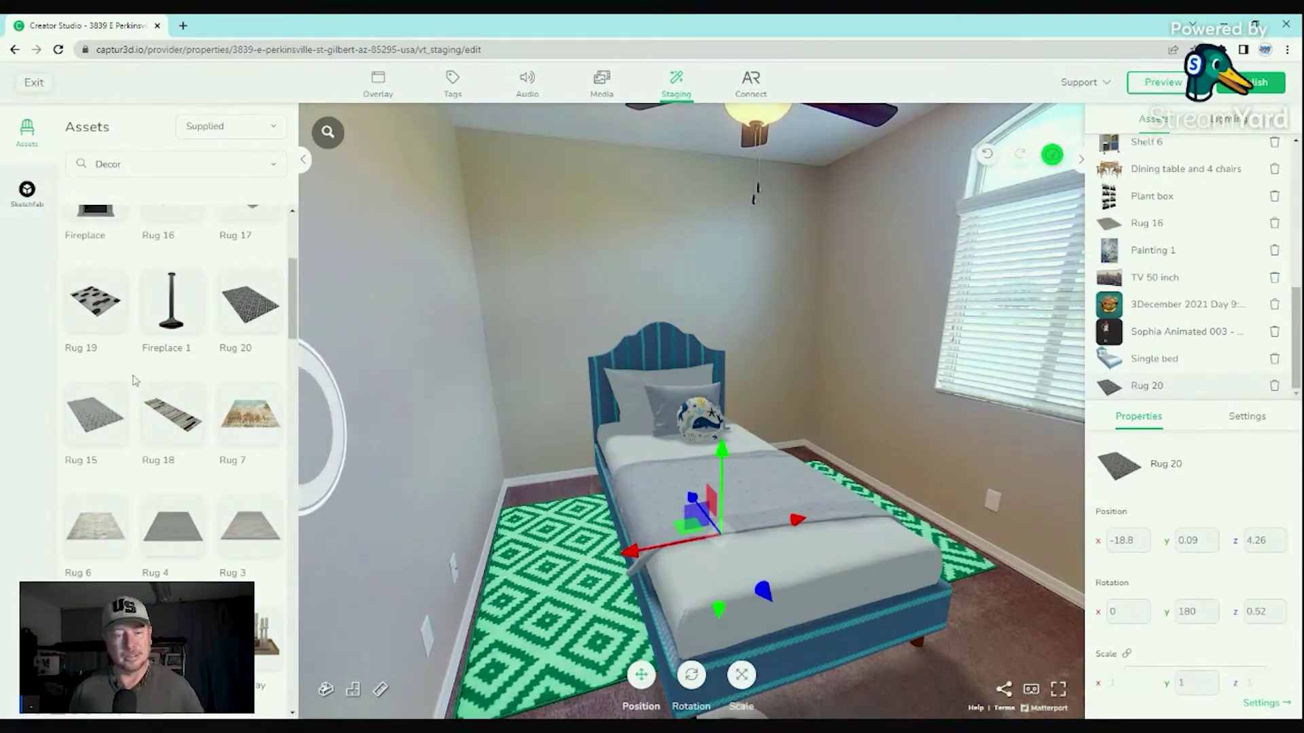
Look through the Decor assets and hang the Prints pair on the wall above the headboard.
{"action": "scroll", "coordinate": [192, 361], "scroll_direction": "up", "scroll_amount": 4}
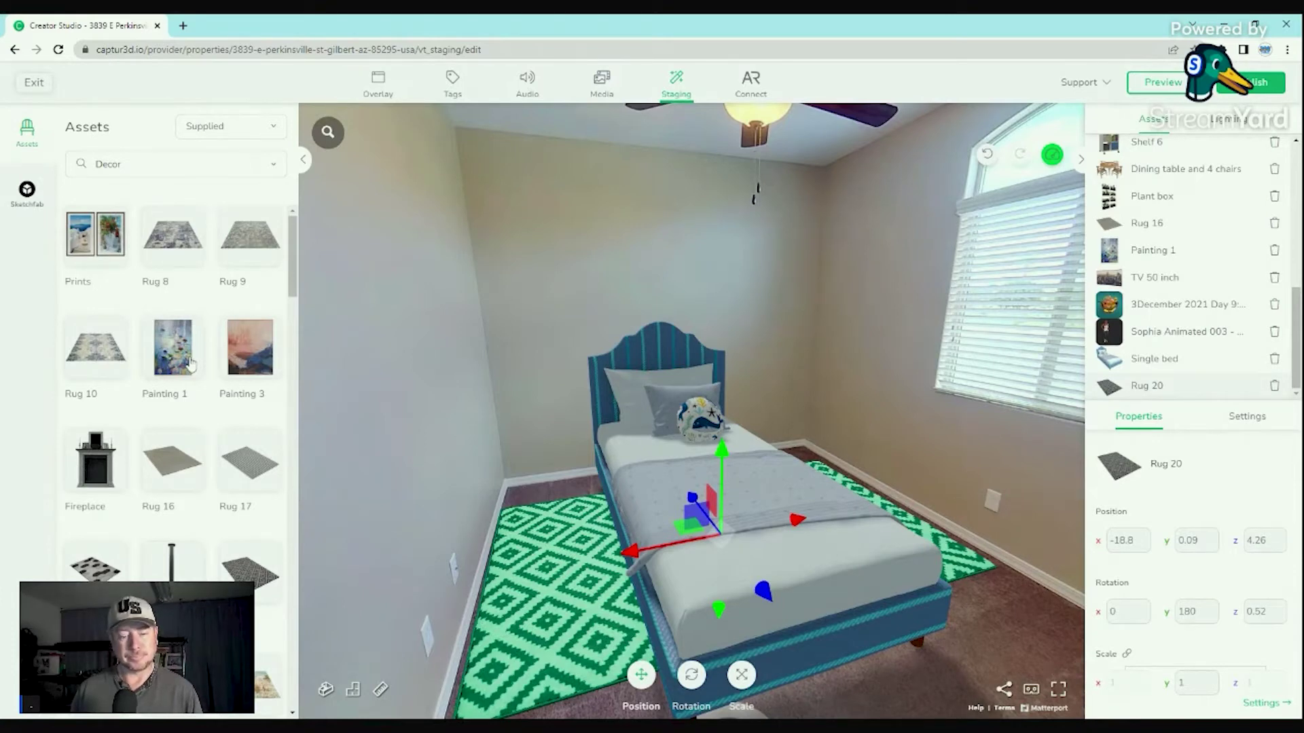
{"action": "scroll", "coordinate": [190, 364], "scroll_direction": "down", "scroll_amount": 12}
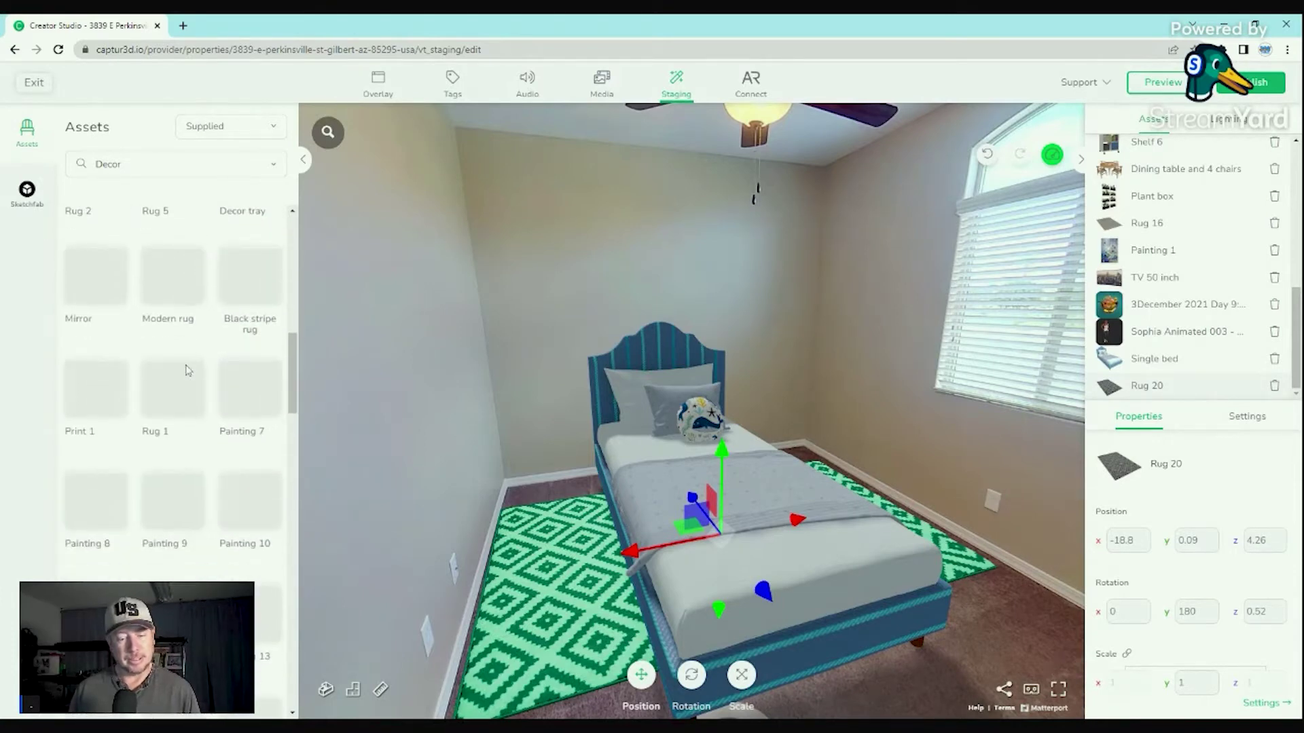
{"action": "scroll", "coordinate": [188, 370], "scroll_direction": "up", "scroll_amount": 10}
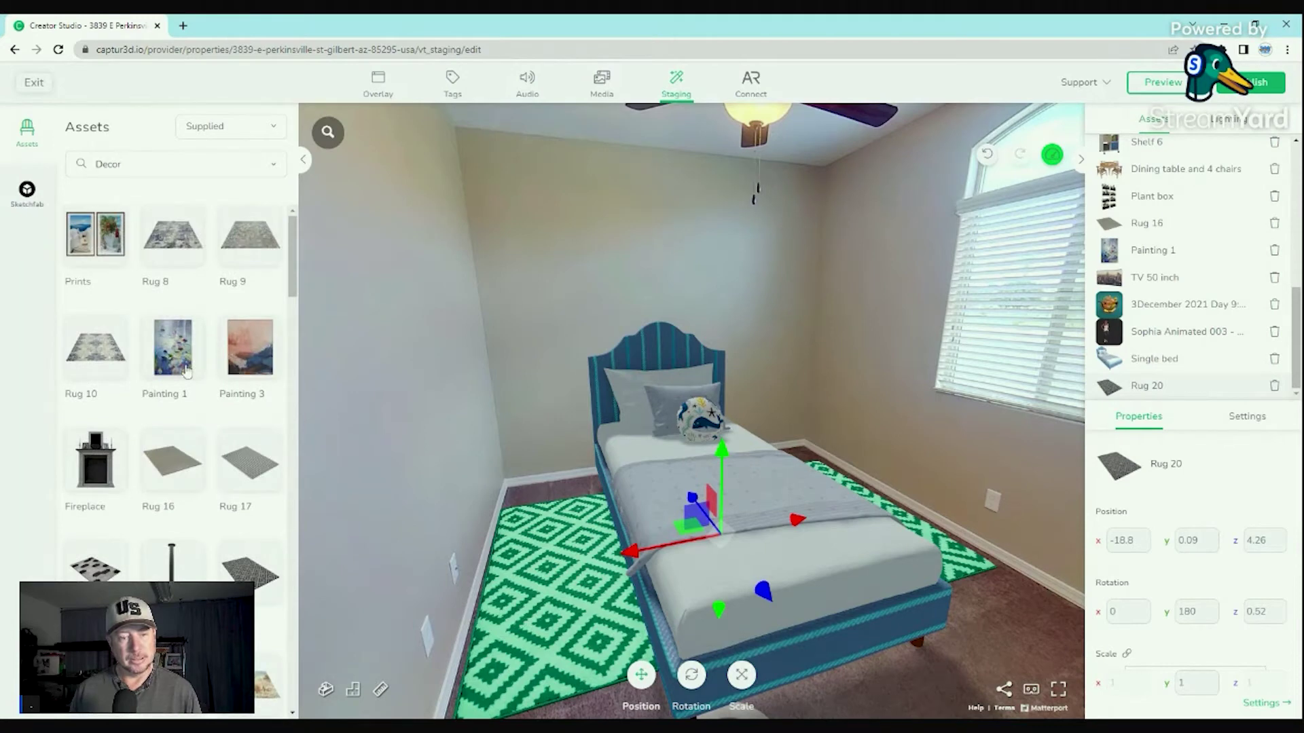
{"action": "left_click_drag", "start_coordinate": [93, 241], "coordinate": [664, 245]}
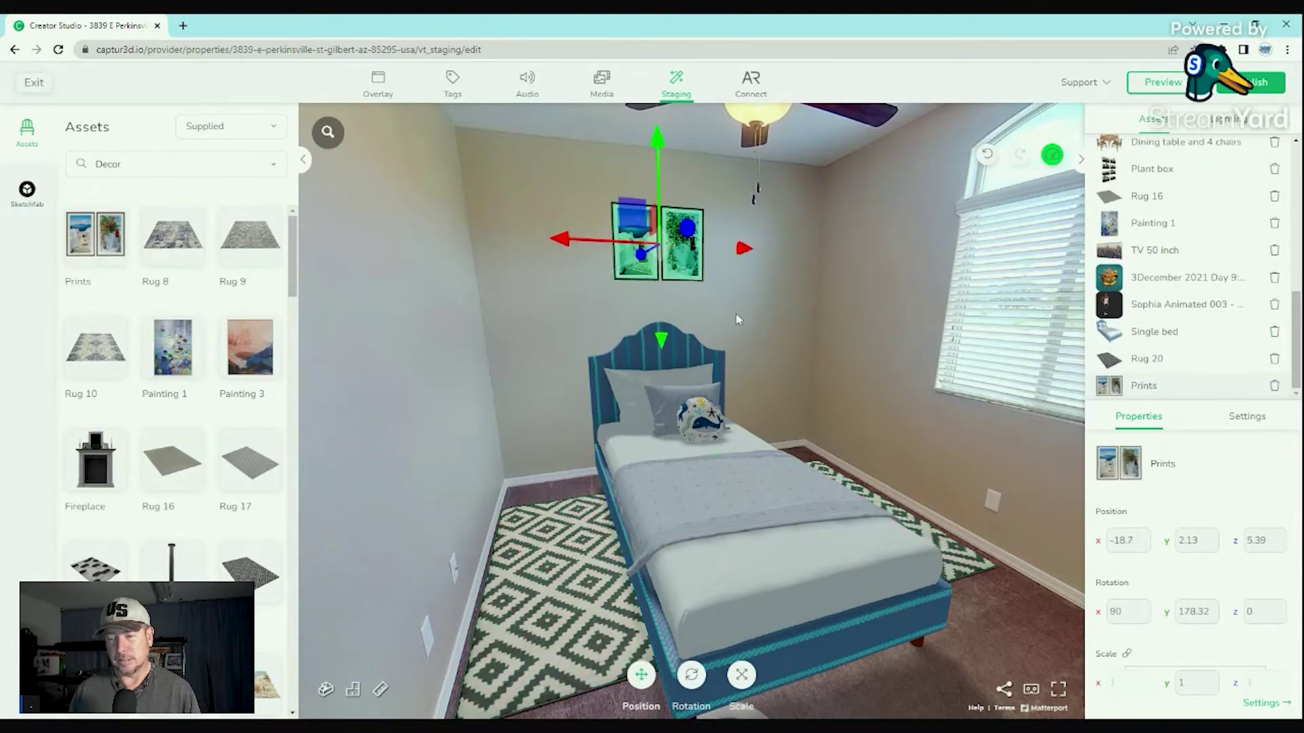
{"action": "left_click", "coordinate": [808, 353]}
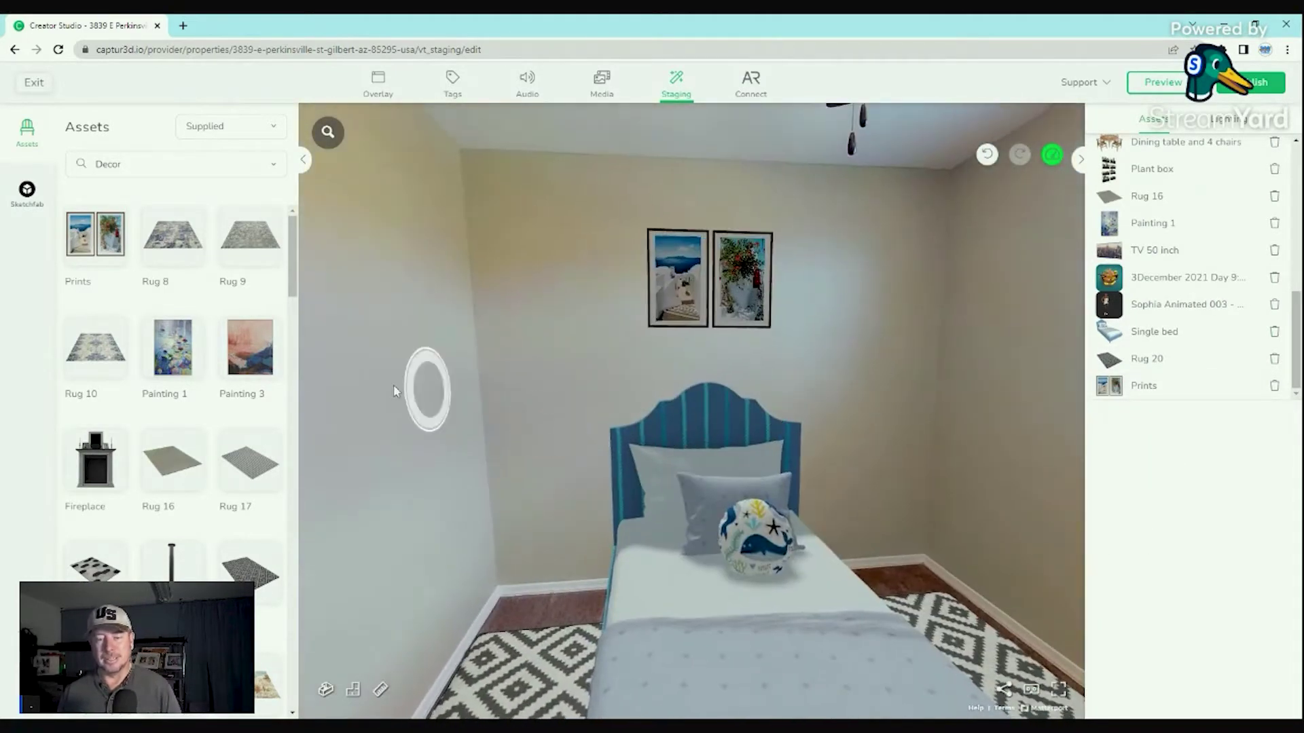
Filter the supplied assets to Bedroom and place Bedside table 5 on the floor between the headboard and the side wall.
{"action": "left_click", "coordinate": [192, 164]}
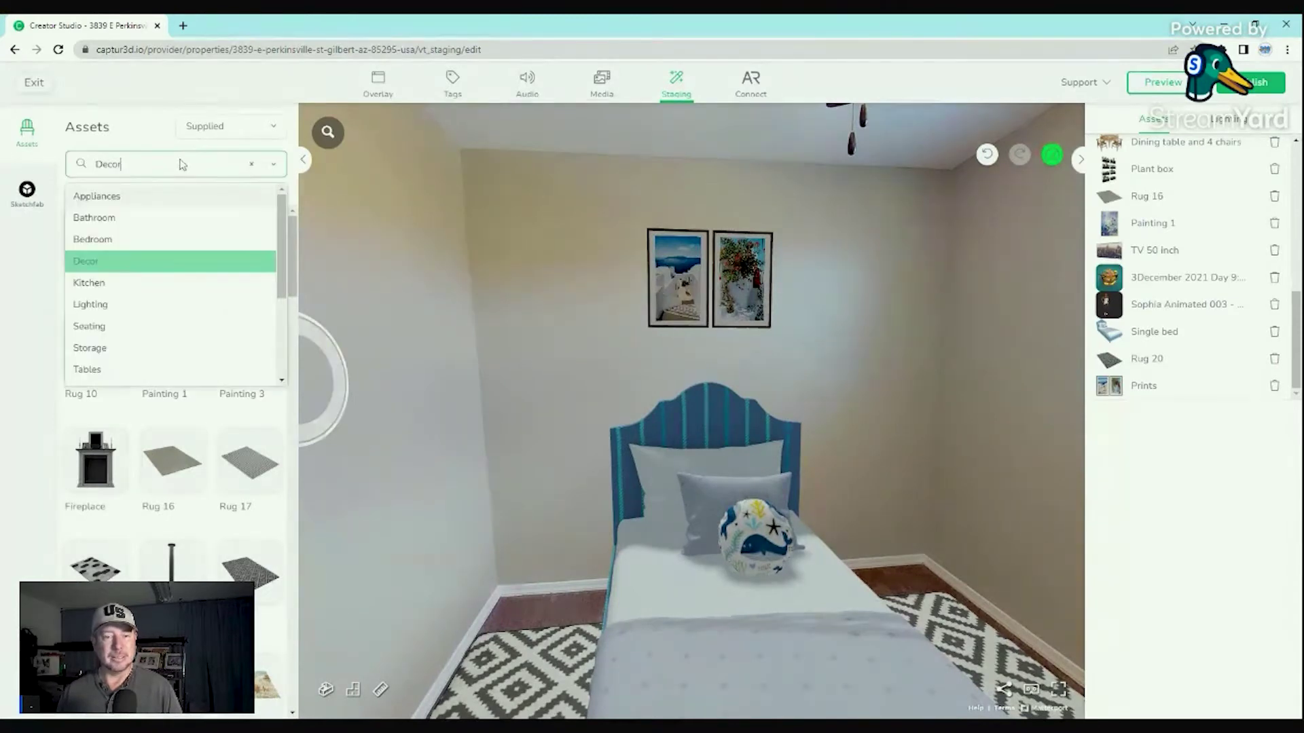
{"action": "left_click", "coordinate": [123, 239]}
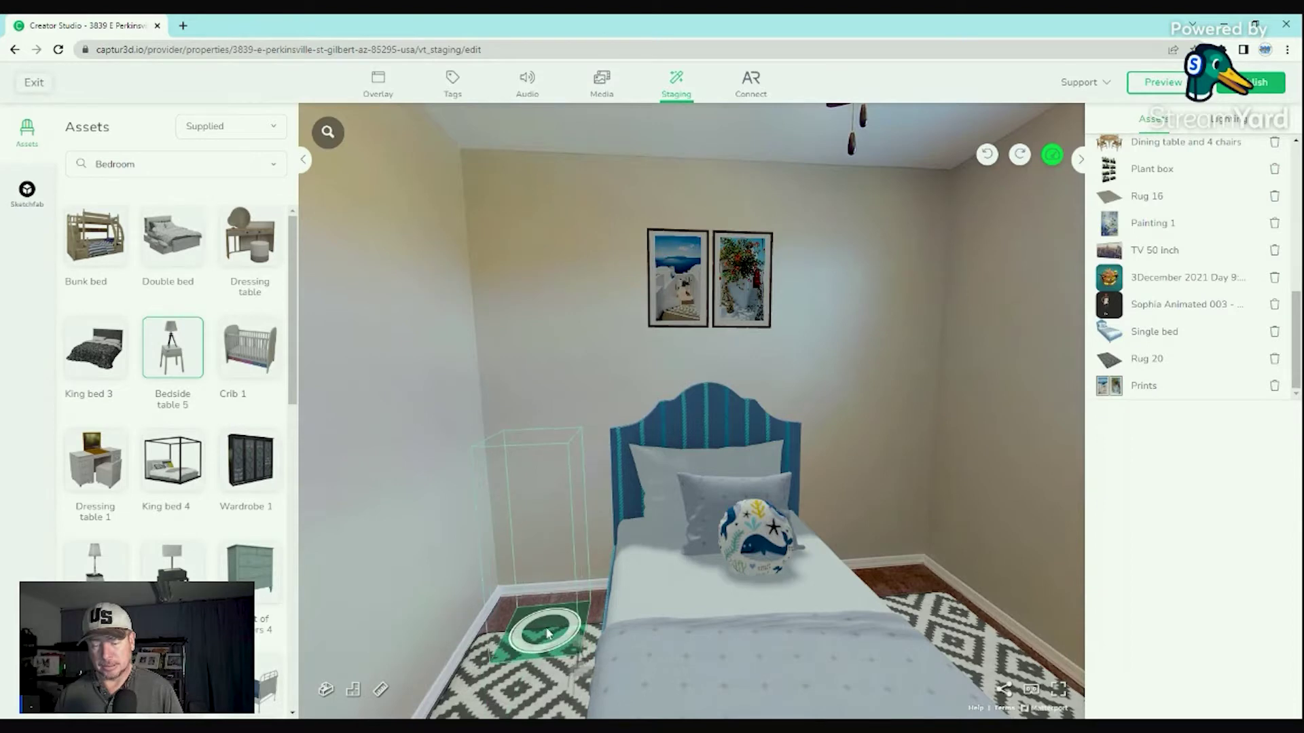
{"action": "left_click", "coordinate": [548, 633]}
Walk around the staged bedroom and its doorway to examine how the furniture looks from different viewpoints.
{"action": "left_click_drag", "start_coordinate": [602, 348], "coordinate": [1030, 366]}
{"action": "left_click", "coordinate": [711, 293]}
{"action": "left_click", "coordinate": [625, 373]}
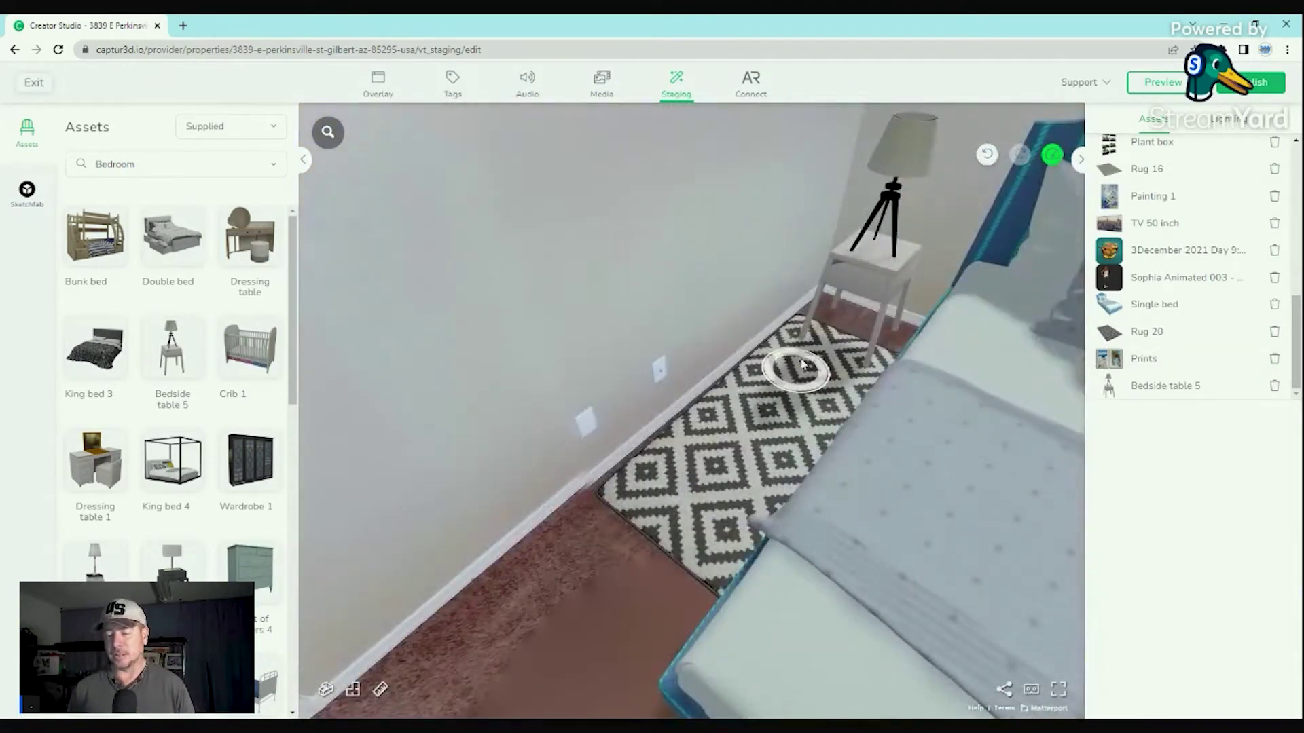
{"action": "left_click", "coordinate": [792, 360]}
{"action": "left_click", "coordinate": [437, 597]}
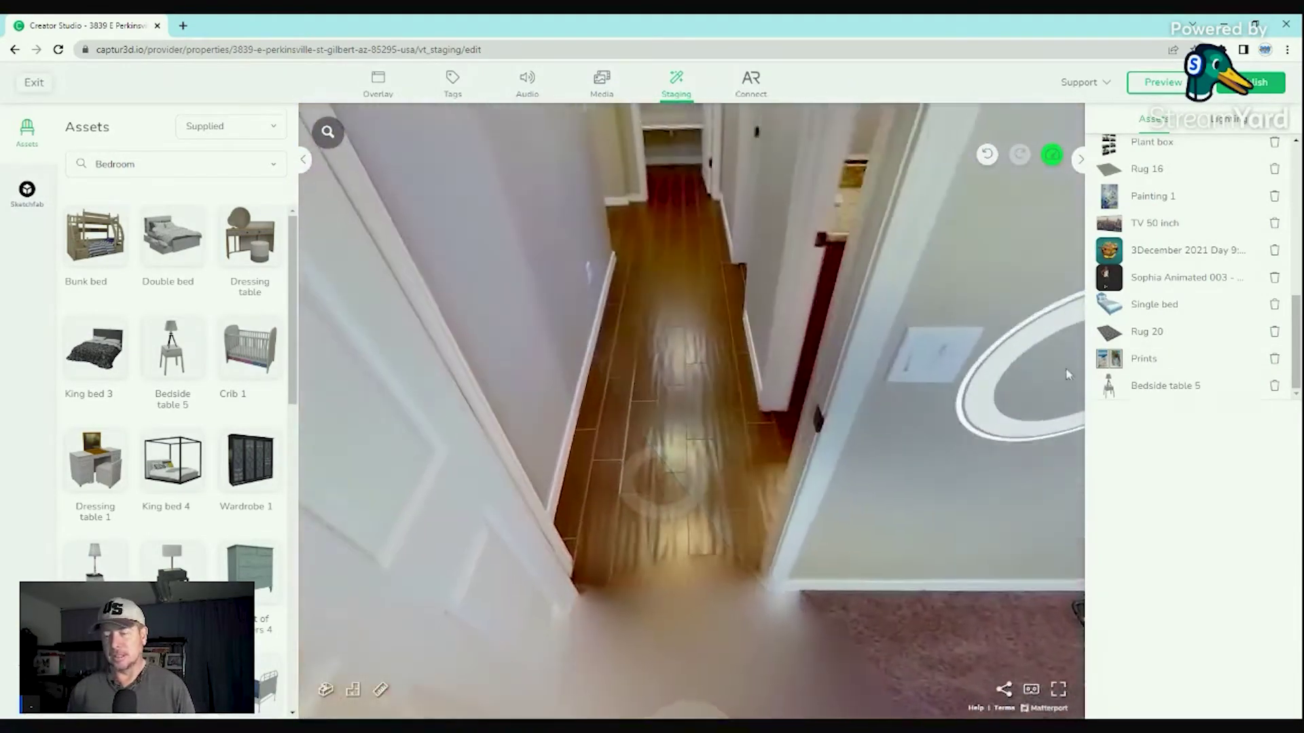
{"action": "left_click", "coordinate": [886, 426]}
{"action": "left_click", "coordinate": [635, 492]}
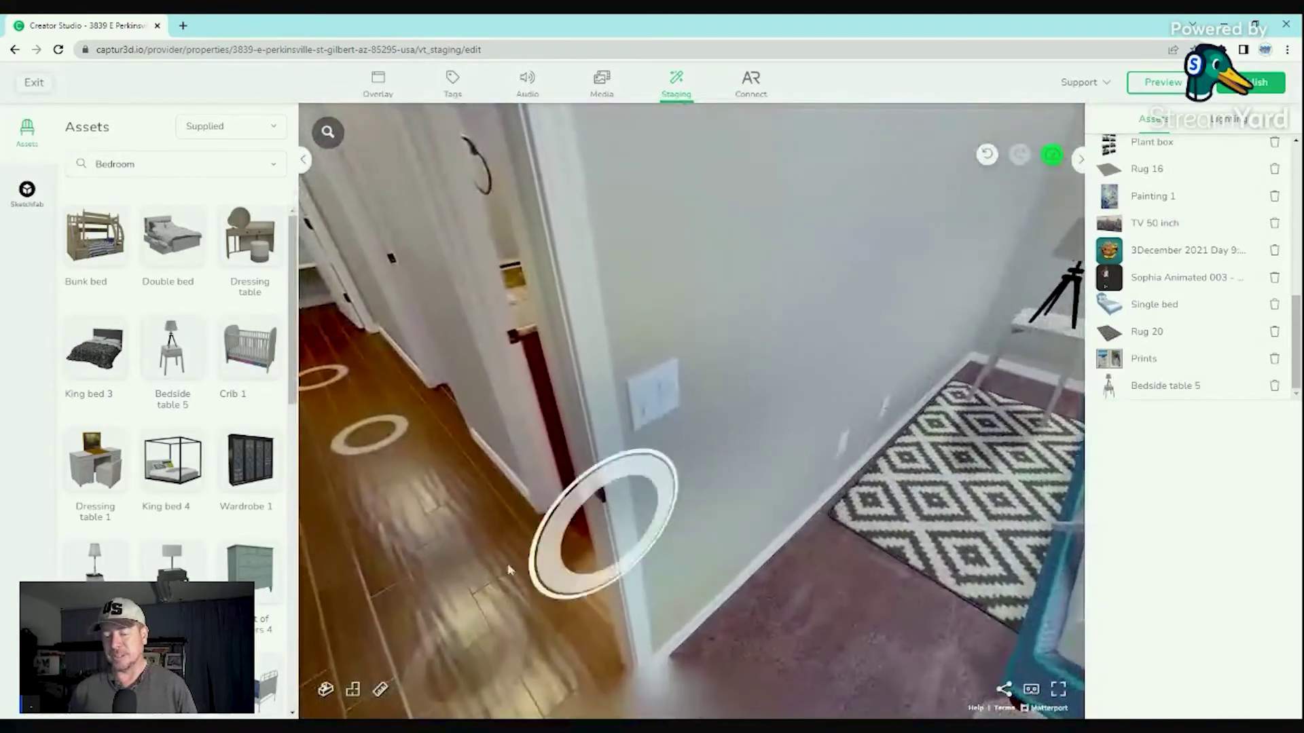
{"action": "left_click", "coordinate": [461, 641]}
{"action": "left_click", "coordinate": [611, 541]}
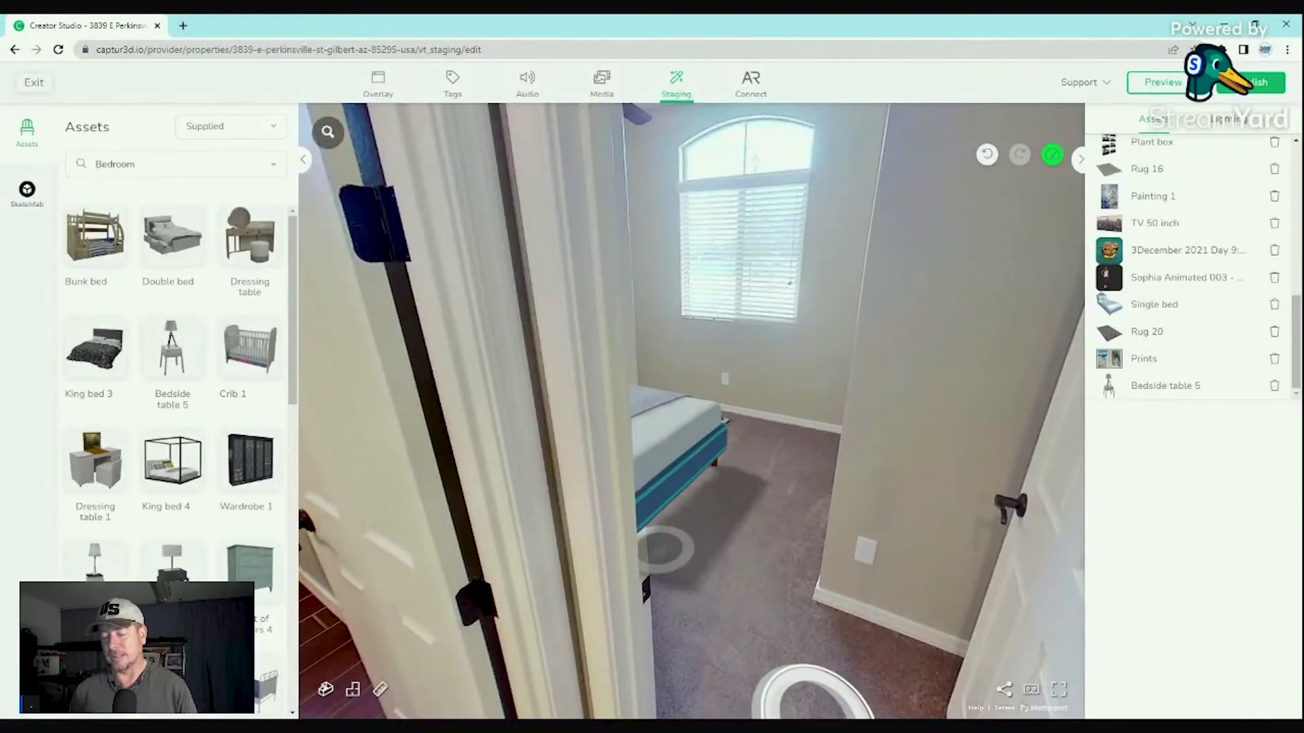
{"action": "left_click", "coordinate": [666, 549]}
{"action": "left_click_drag", "start_coordinate": [538, 277], "coordinate": [1086, 461]}
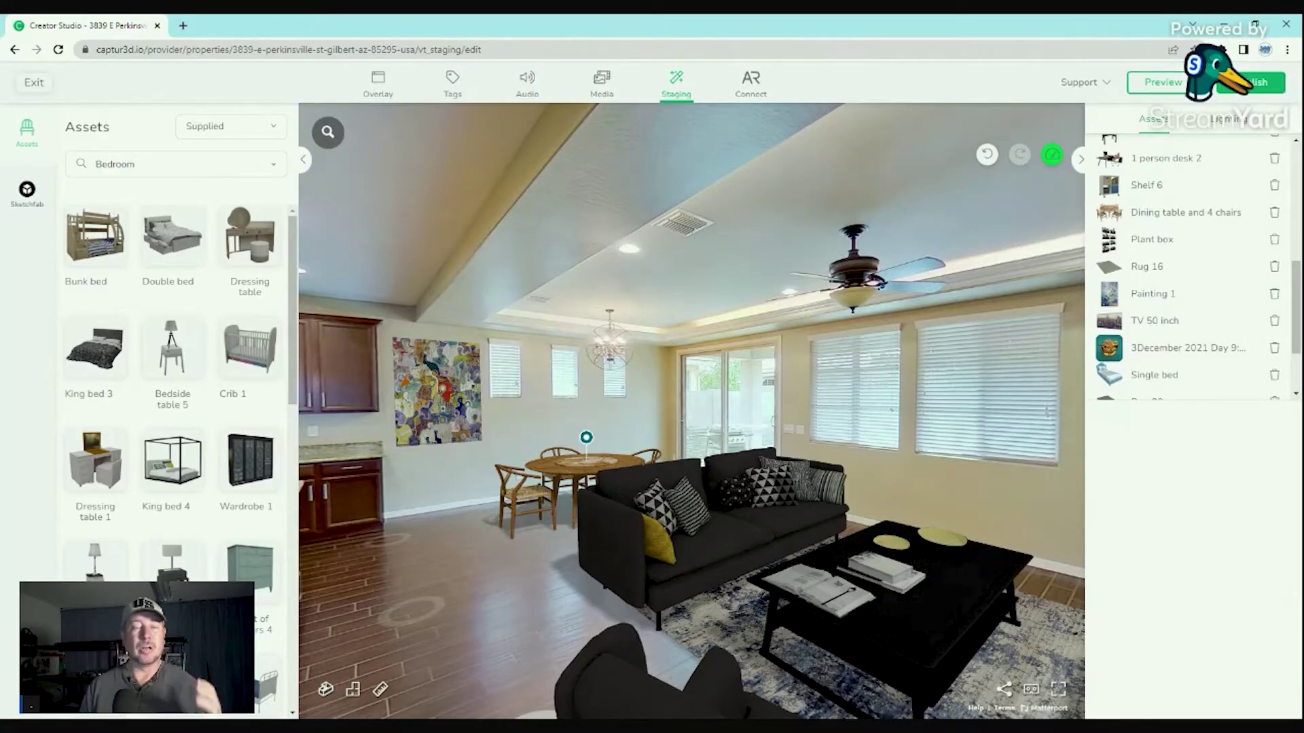
Switch the asset source to Sketchfab, browse its models and search for "sophia".
{"action": "left_click", "coordinate": [27, 191]}
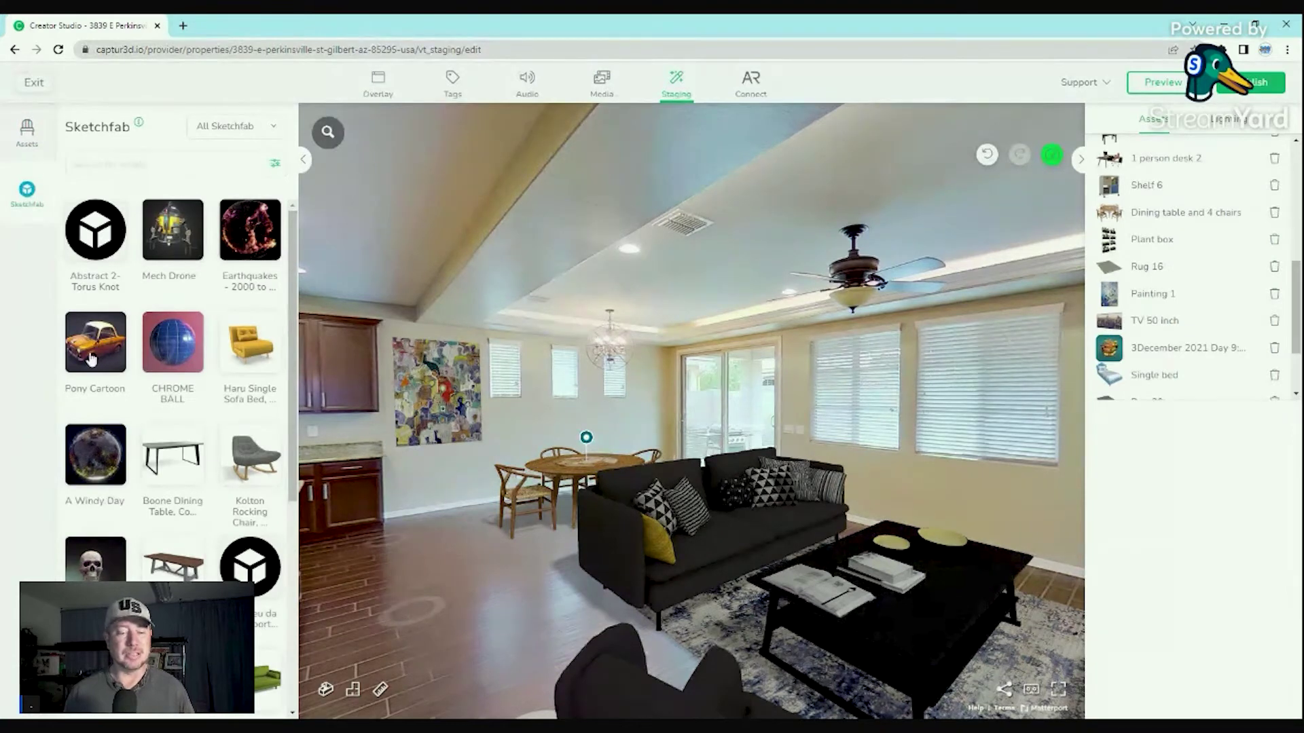
{"action": "scroll", "coordinate": [95, 366], "scroll_direction": "down", "scroll_amount": 5}
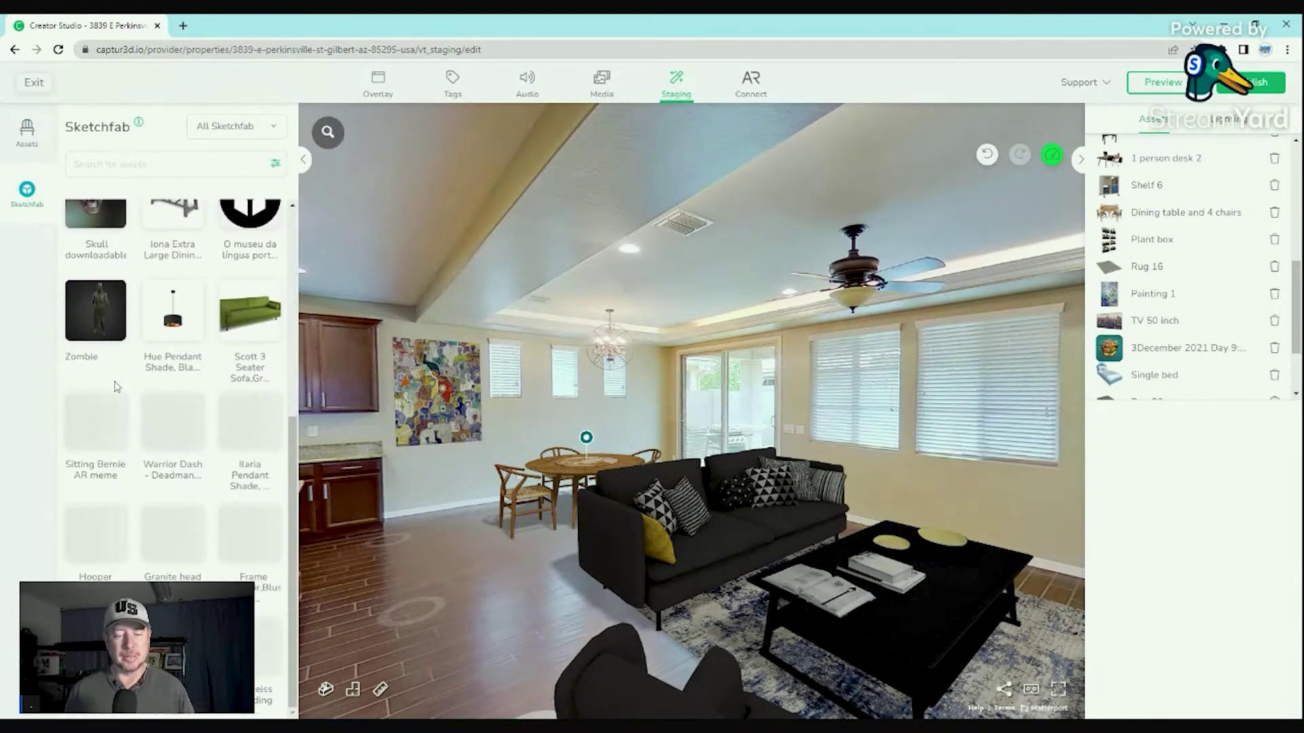
{"action": "scroll", "coordinate": [116, 386], "scroll_direction": "up", "scroll_amount": 5}
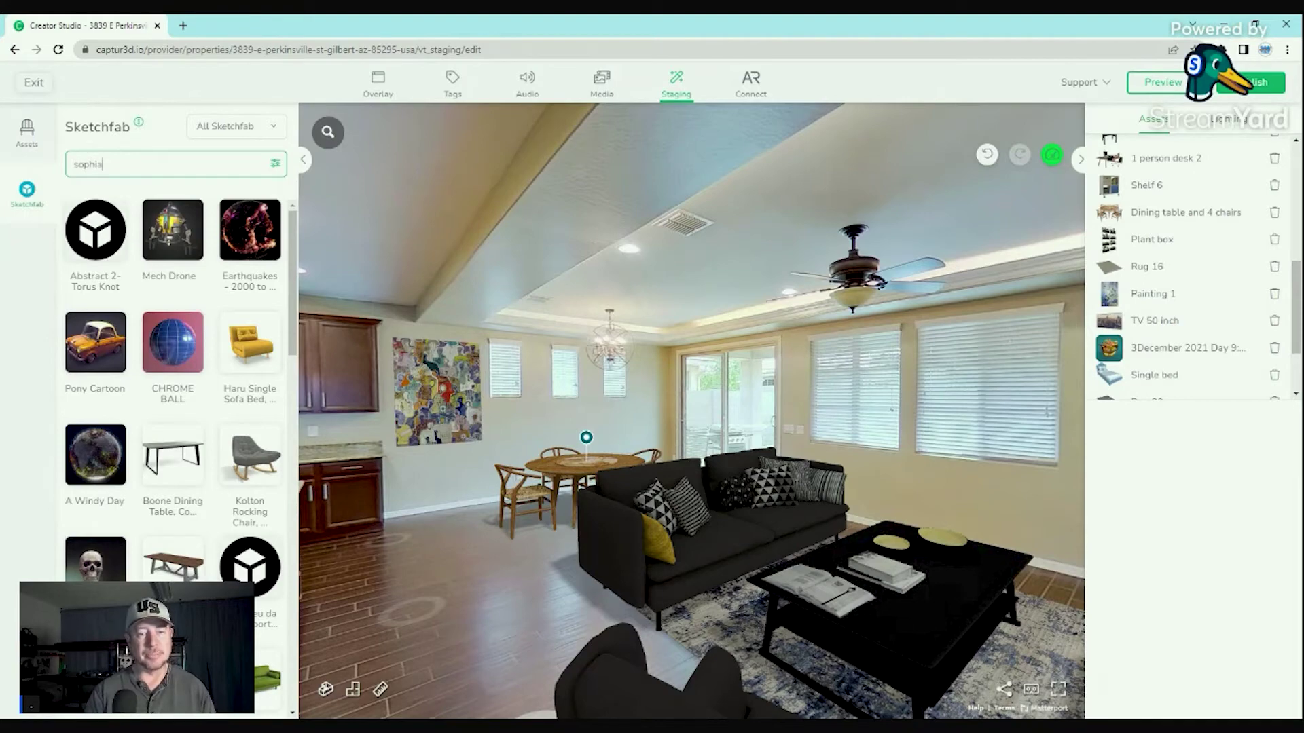
{"action": "key", "text": "Return"}
Place the Sketchfab model Sophia Animated 003 on the kitchen floor between the cooktop counter and the island.
{"action": "left_click", "coordinate": [530, 555]}
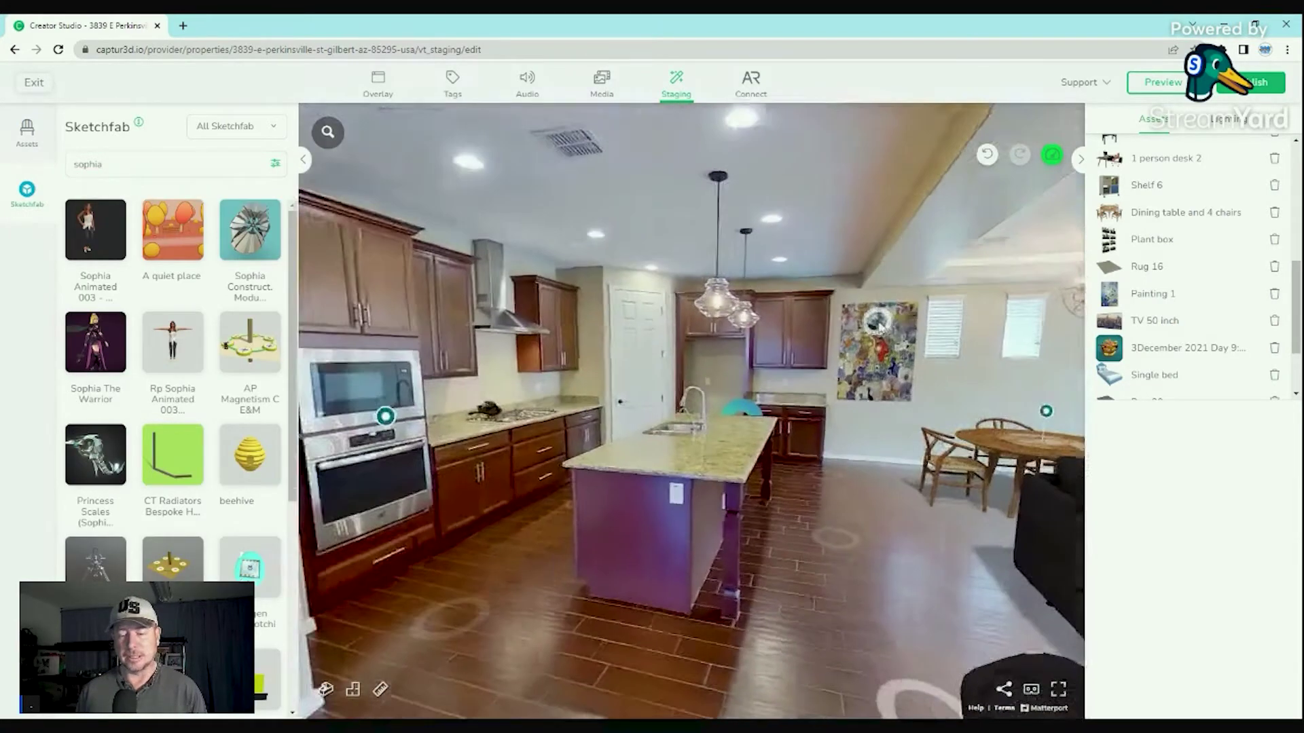
{"action": "left_click", "coordinate": [451, 615]}
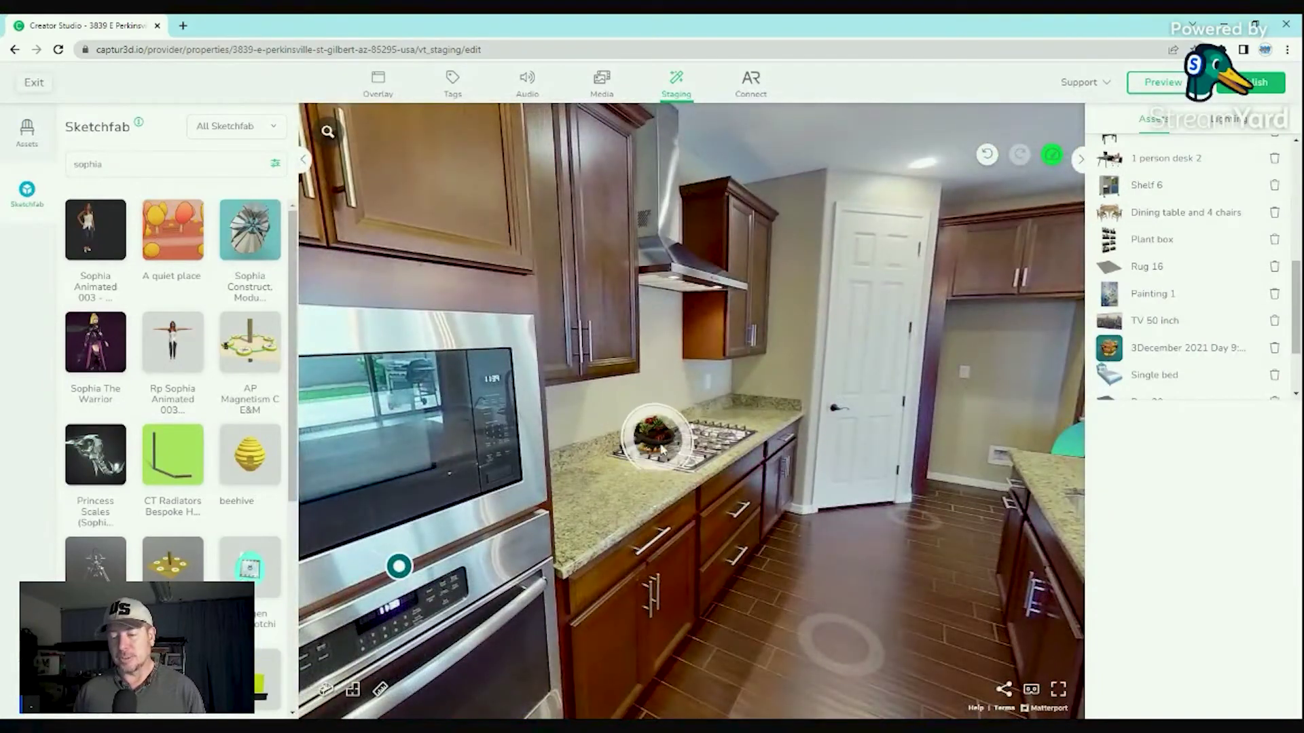
{"action": "left_click", "coordinate": [665, 442]}
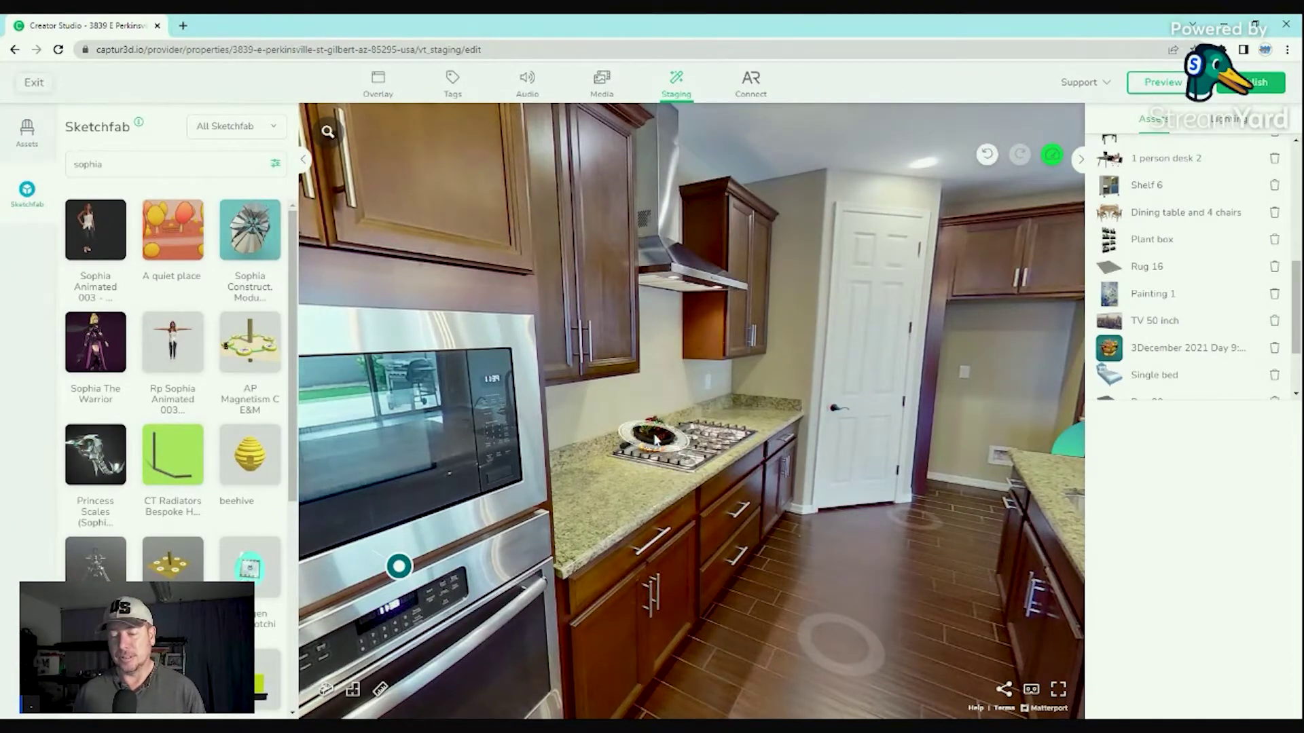
{"action": "left_click", "coordinate": [722, 536]}
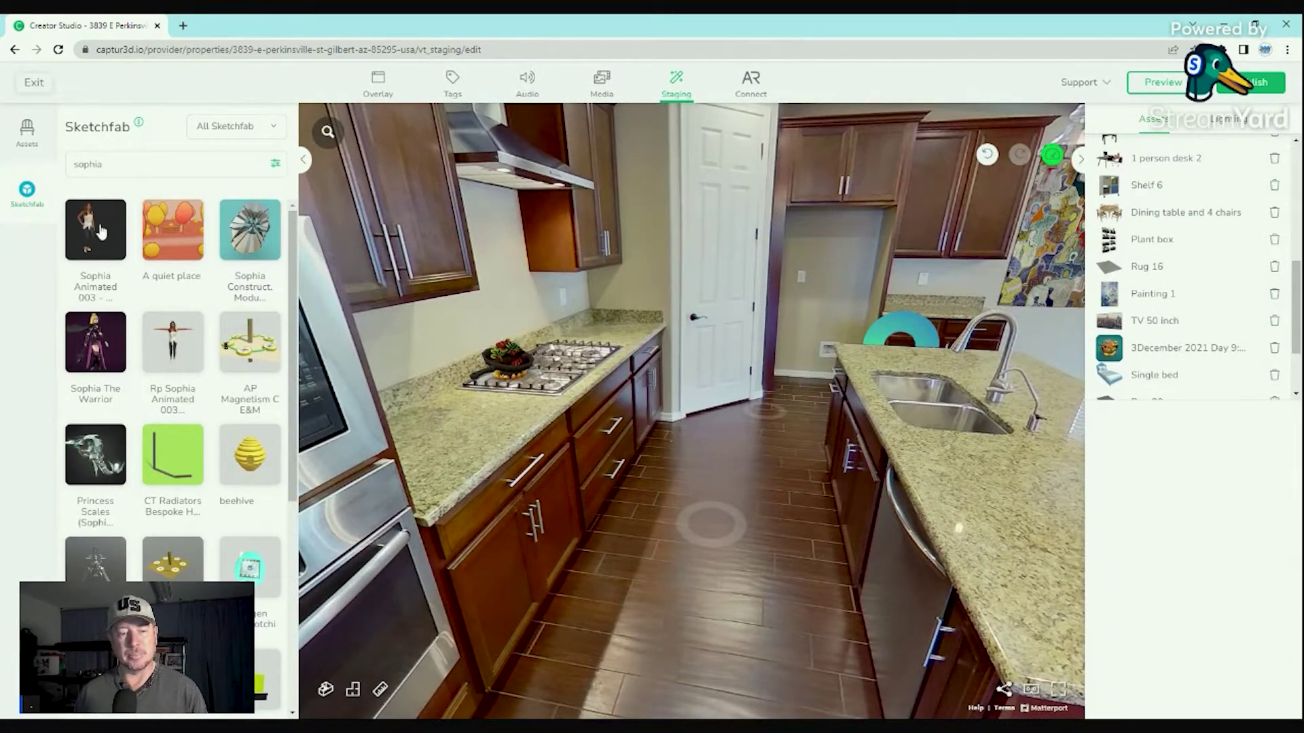
{"action": "left_click_drag", "start_coordinate": [101, 231], "coordinate": [715, 601]}
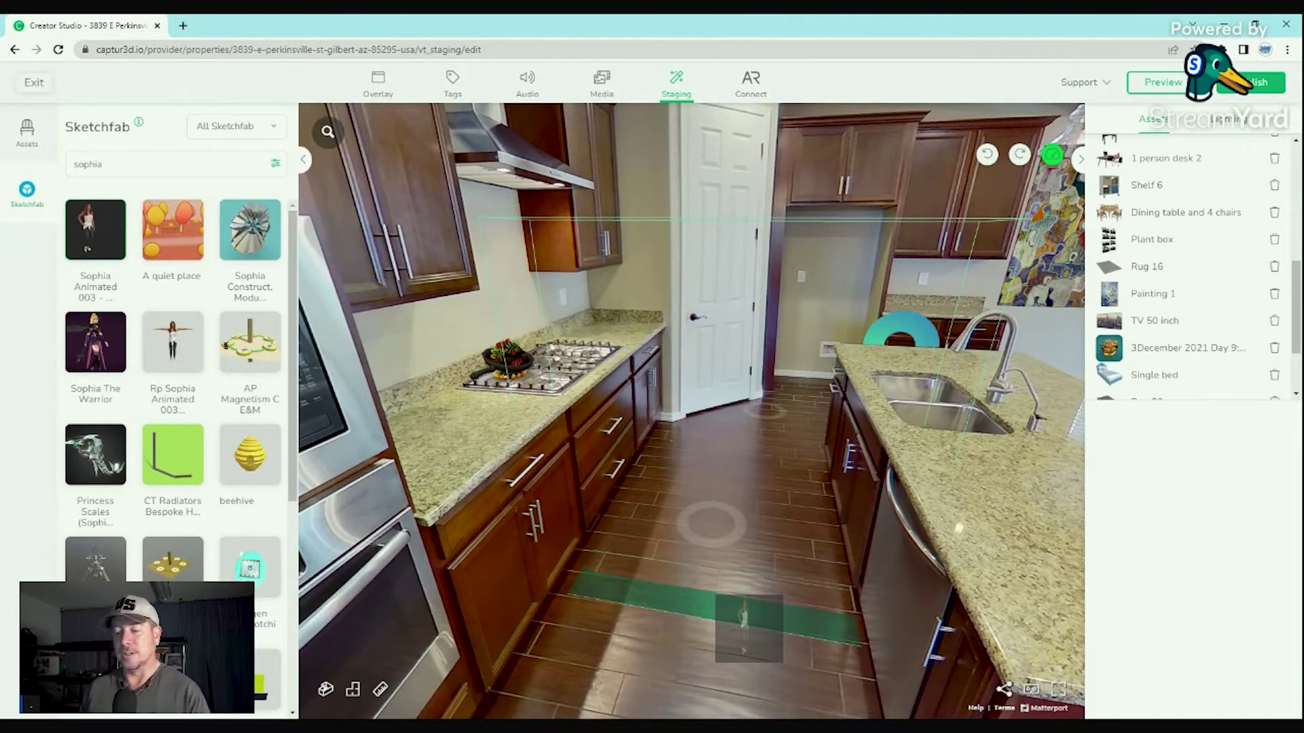
{"action": "left_click_drag", "start_coordinate": [715, 600], "coordinate": [708, 604]}
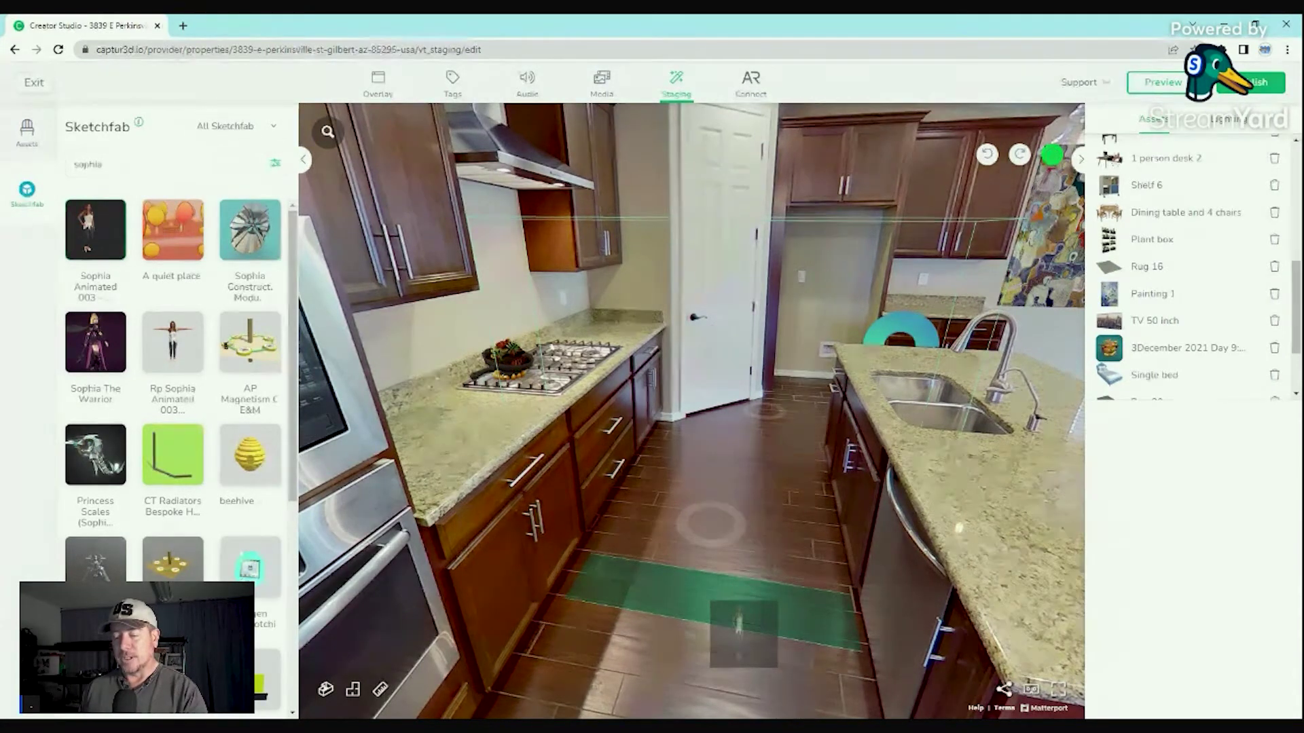
{"action": "left_click_drag", "start_coordinate": [711, 601], "coordinate": [738, 604]}
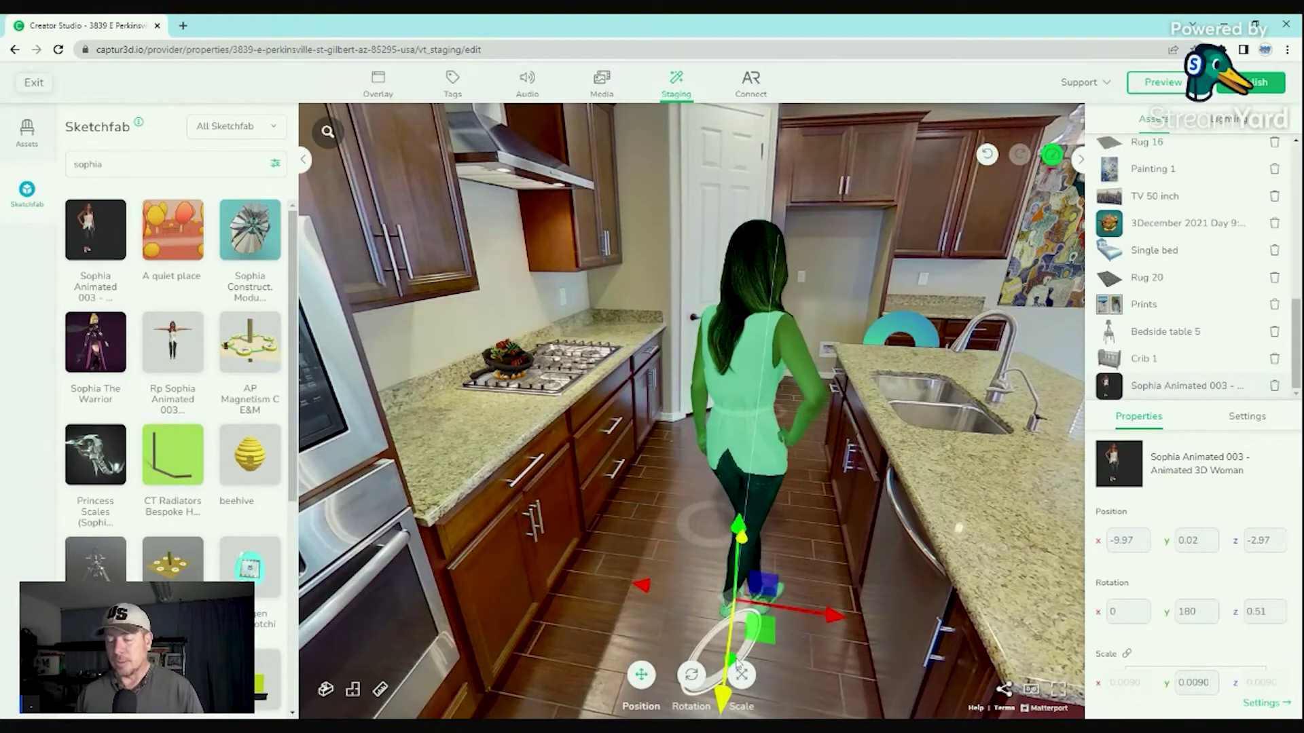
Rotate the woman model to 100.3 degrees about the Y axis so that she faces the kitchen island.
{"action": "left_click", "coordinate": [691, 676]}
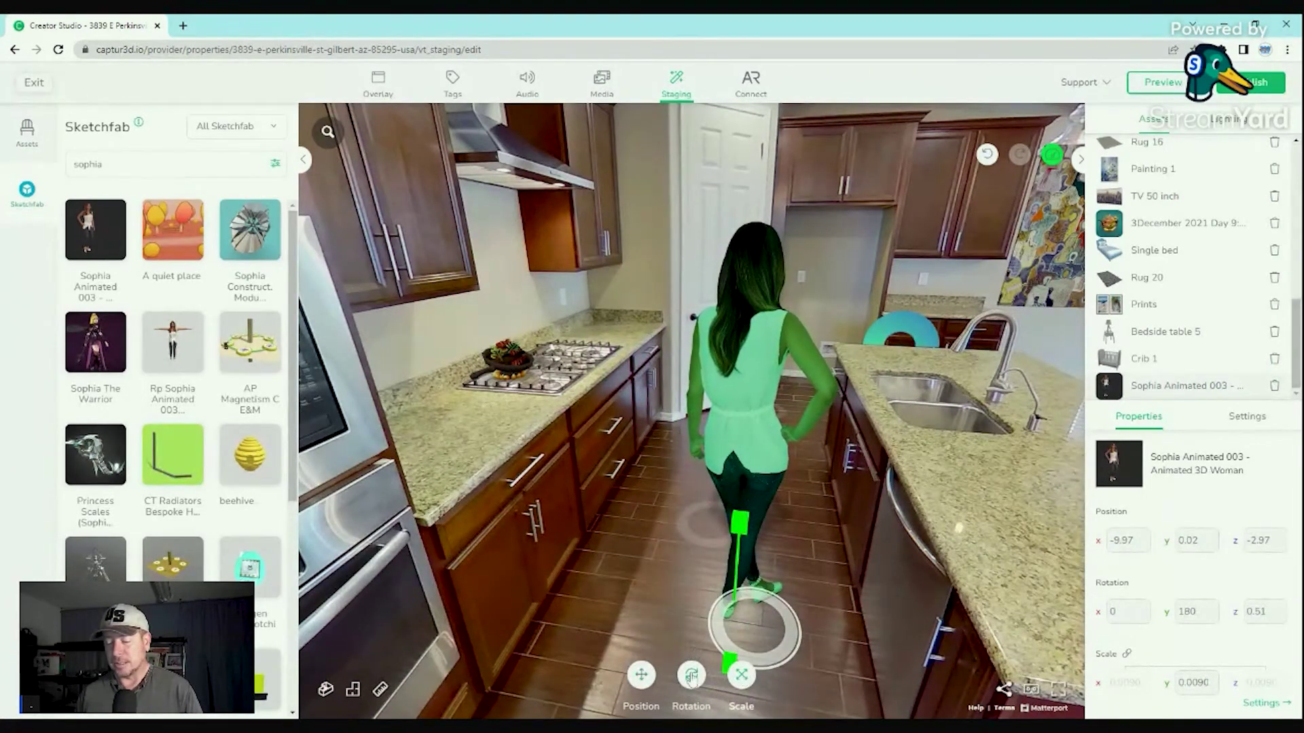
{"action": "left_click", "coordinate": [691, 676]}
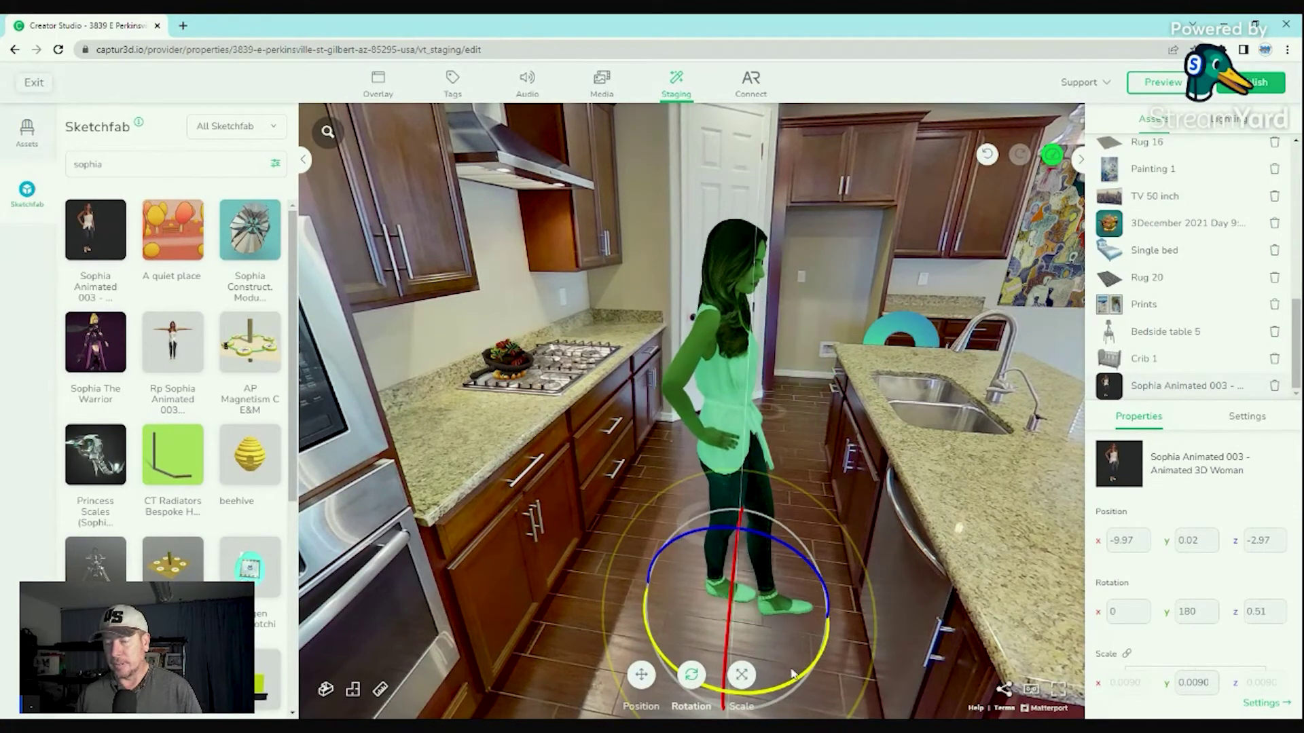
{"action": "left_click_drag", "start_coordinate": [792, 672], "coordinate": [888, 447]}
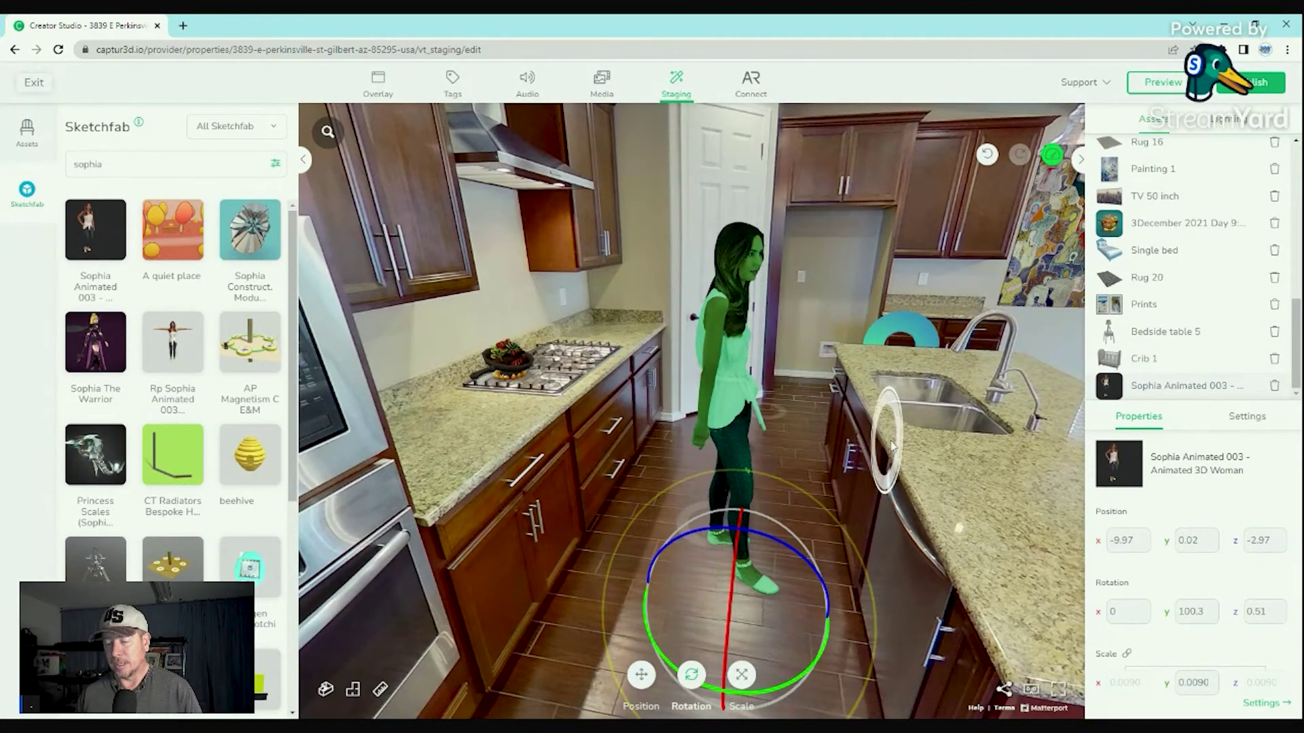
{"action": "left_click", "coordinate": [891, 446]}
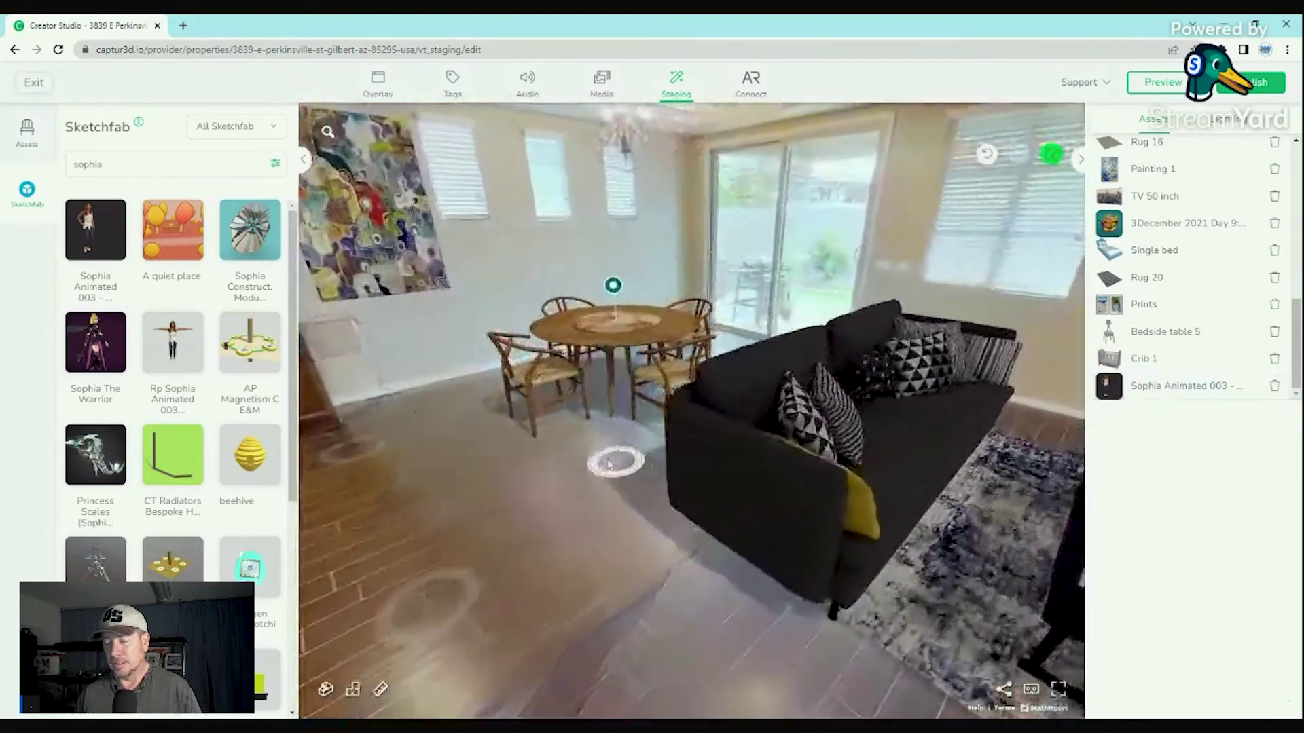
Scale the woman model behind the kitchen island to 0.0093.
{"action": "left_click", "coordinate": [609, 463]}
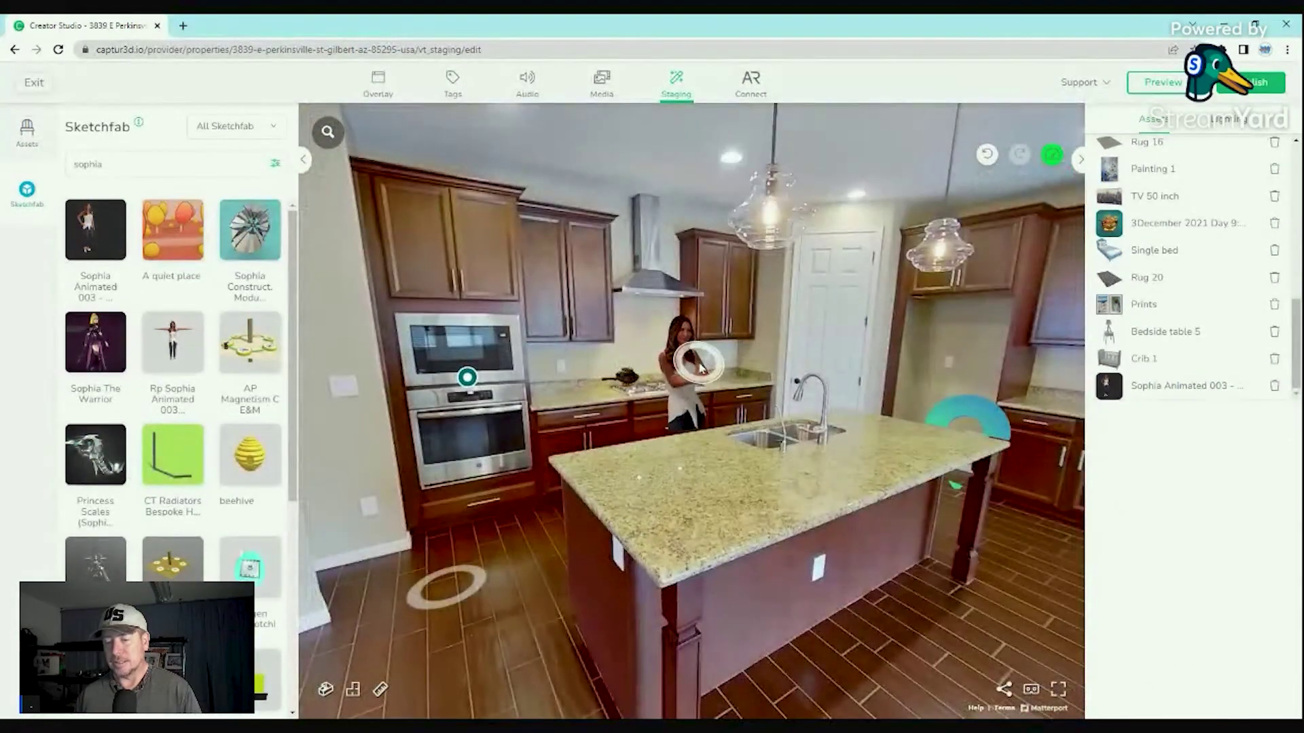
{"action": "left_click", "coordinate": [688, 392]}
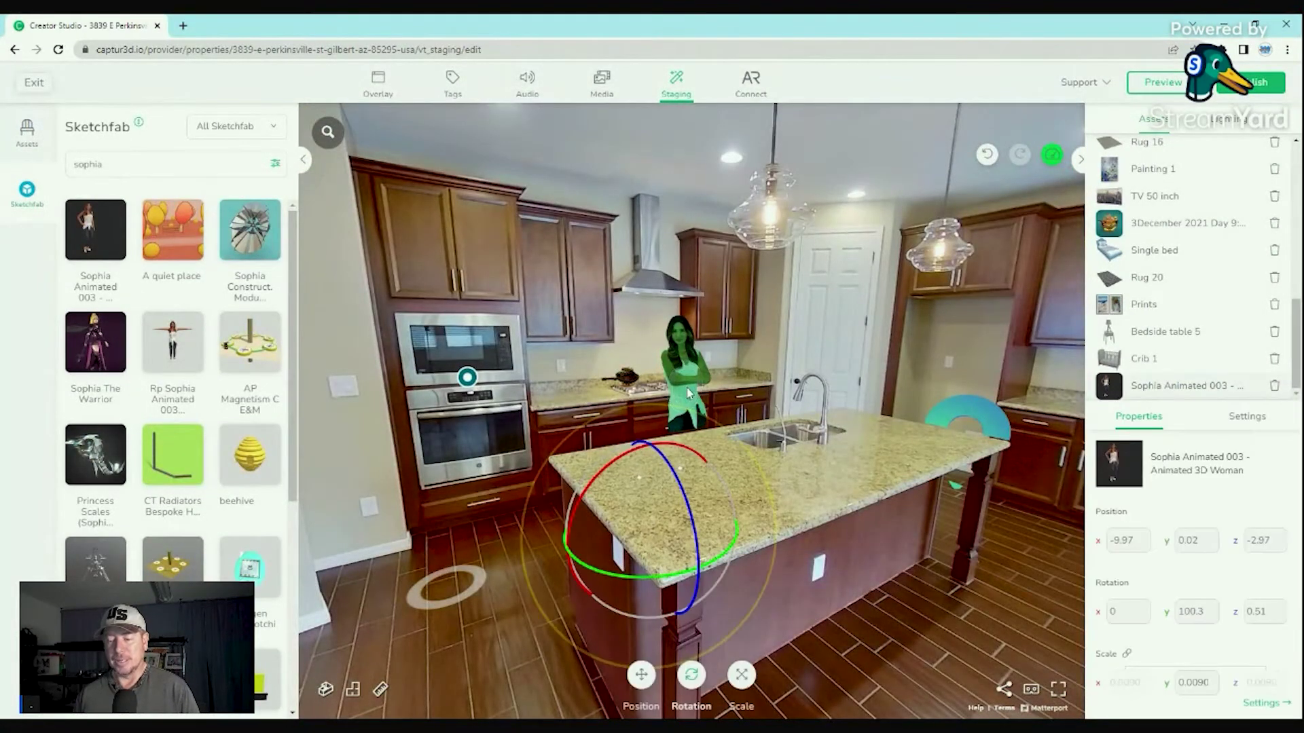
{"action": "left_click", "coordinate": [741, 674]}
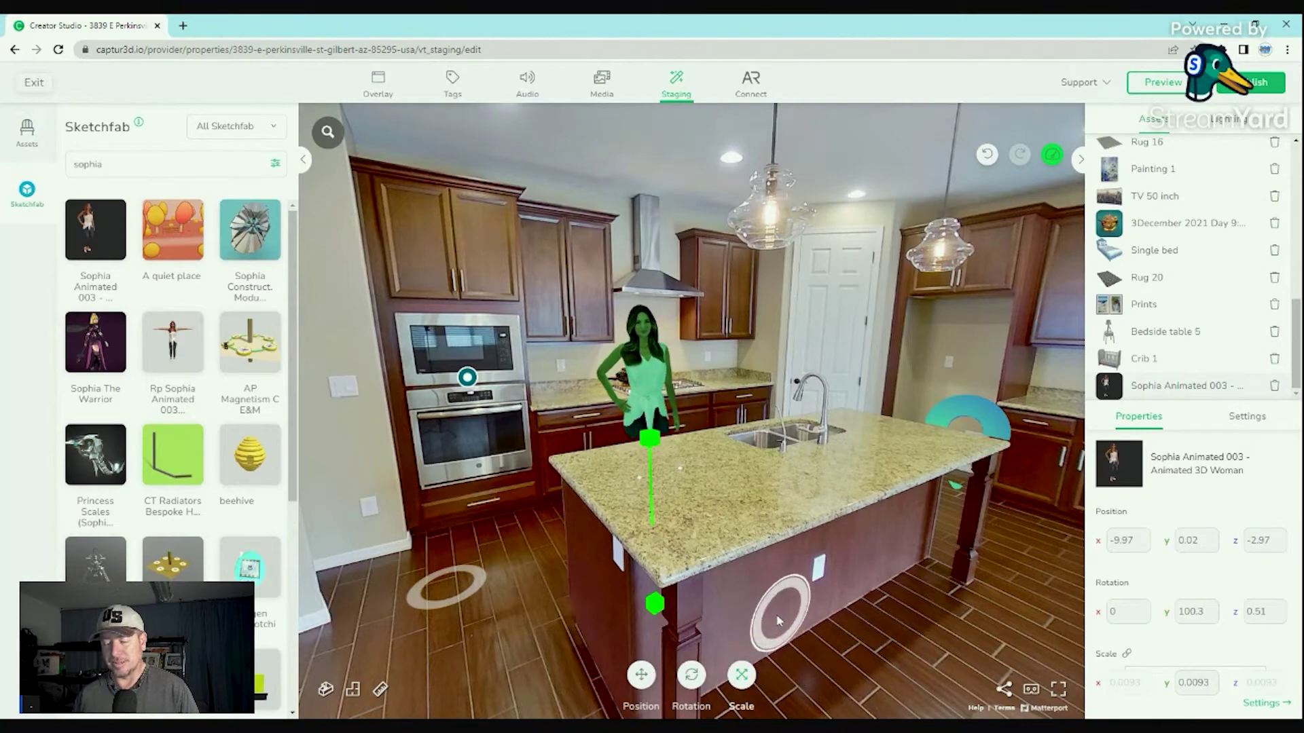
Walk around the kitchen and living area to examine the woman model and the lighting on the staged furniture.
{"action": "left_click", "coordinate": [448, 593]}
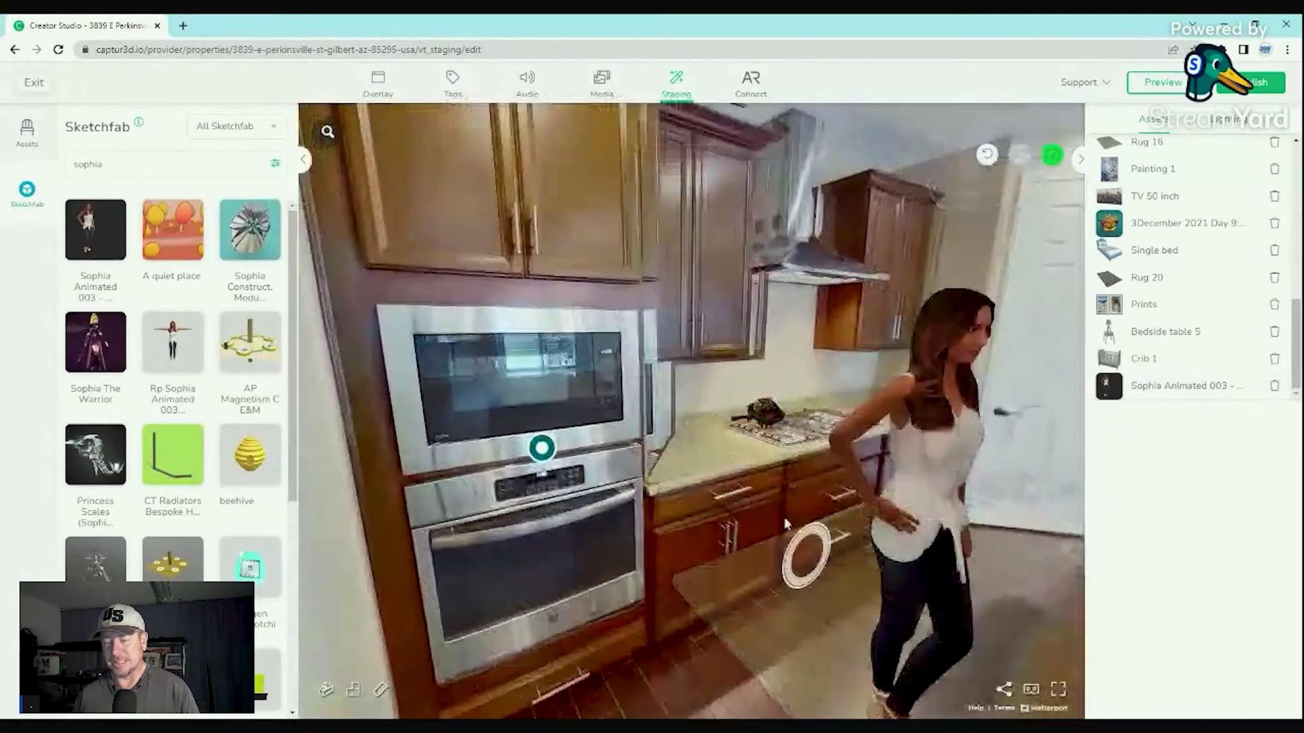
{"action": "left_click", "coordinate": [786, 523]}
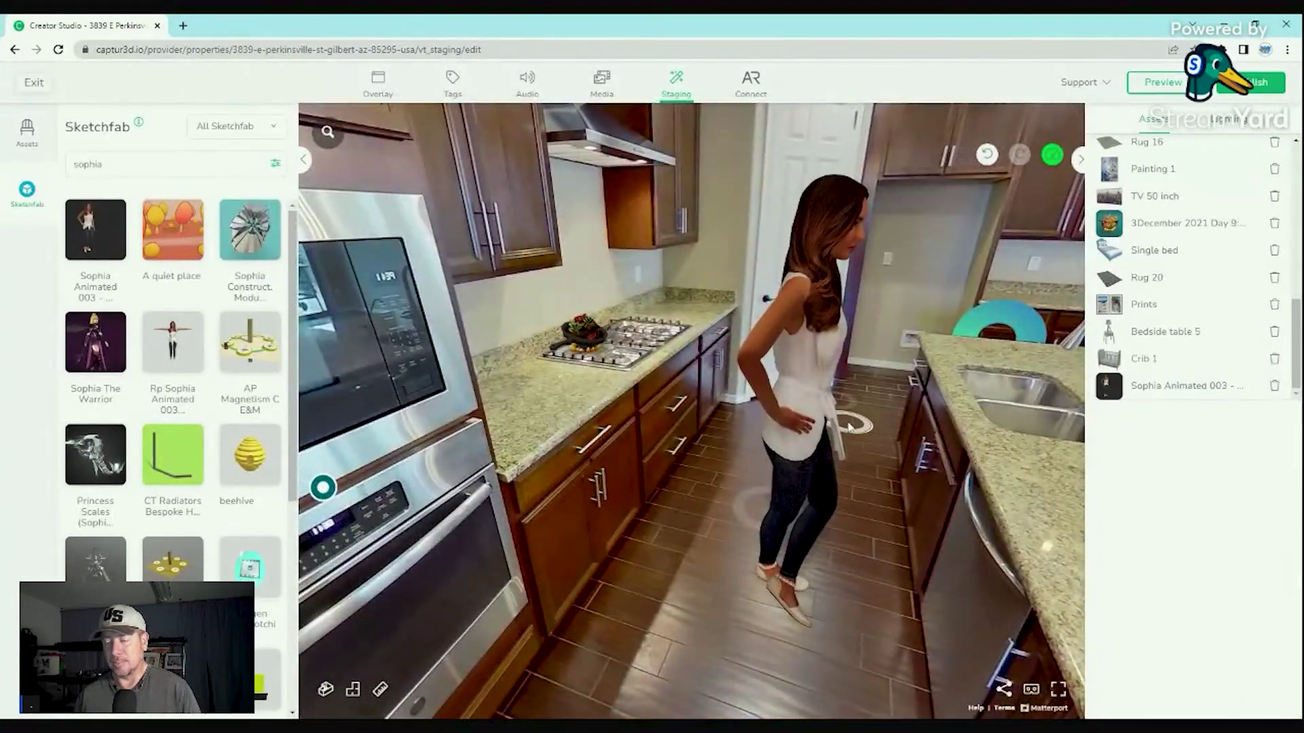
{"action": "left_click", "coordinate": [848, 426]}
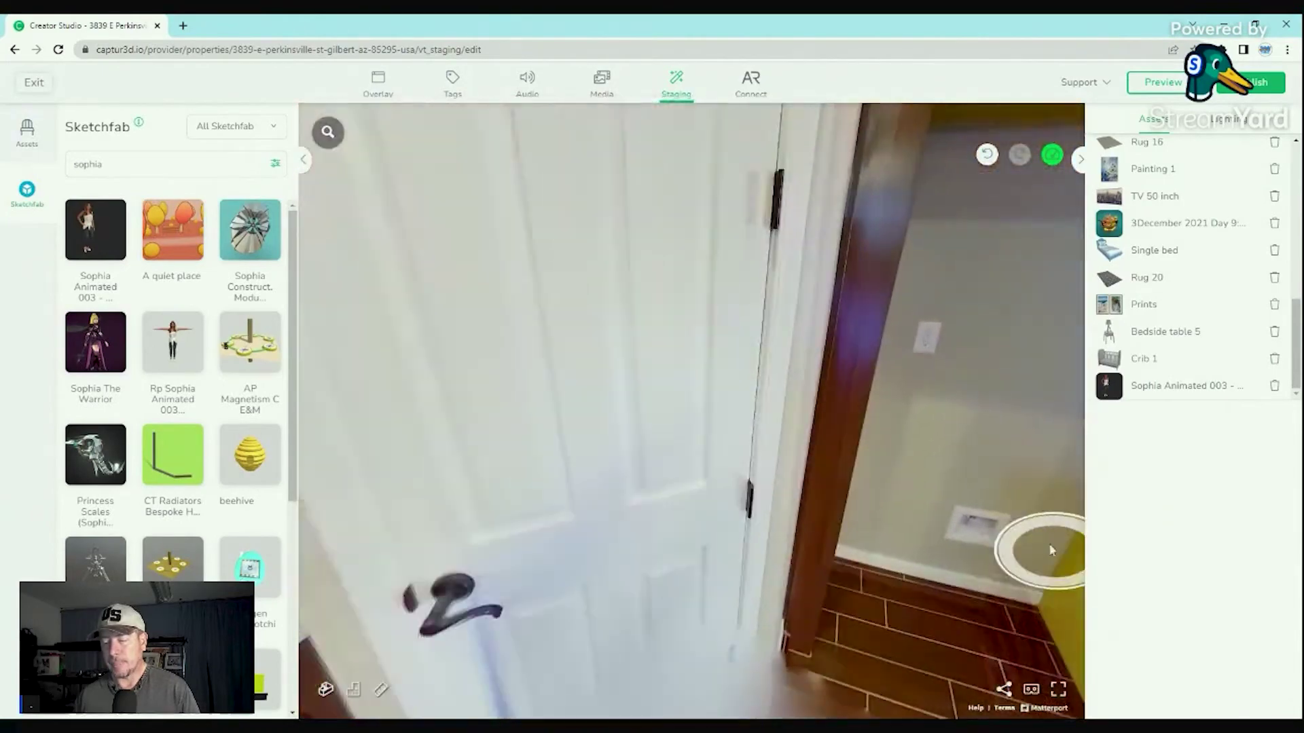
{"action": "left_click", "coordinate": [1050, 550]}
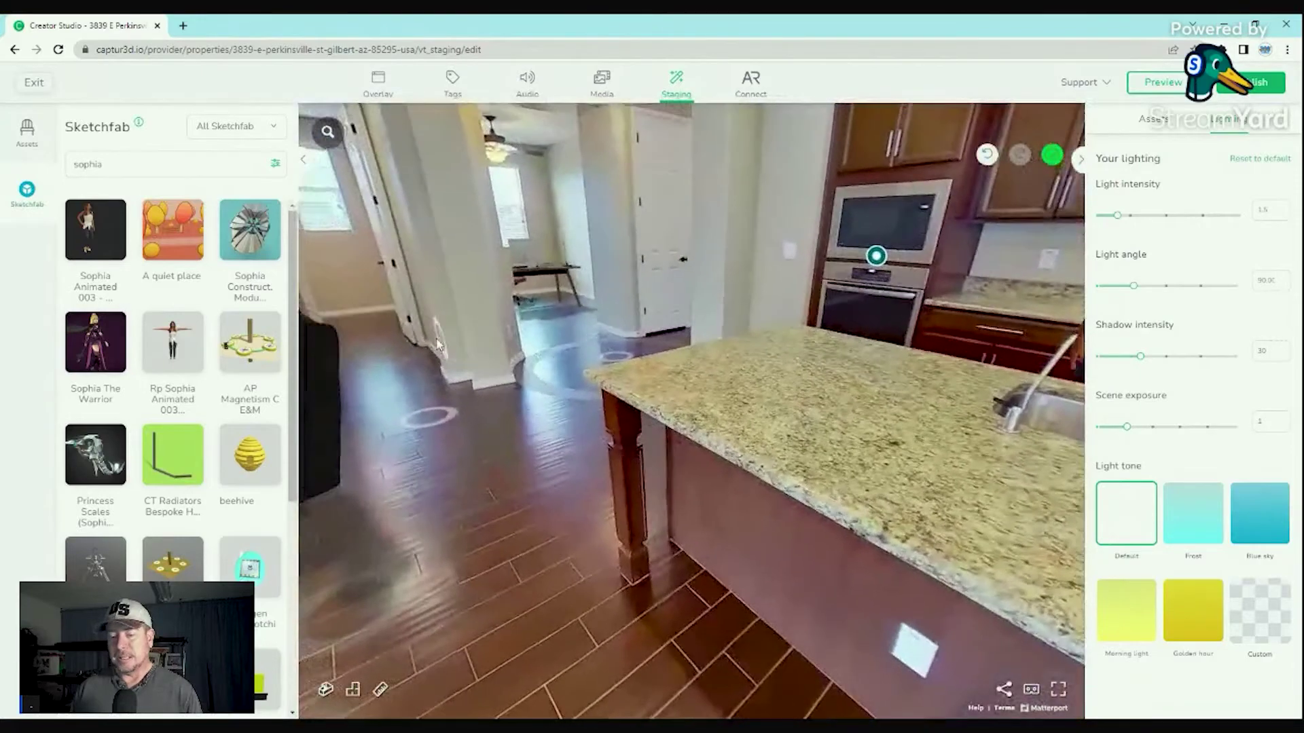
{"action": "left_click_drag", "start_coordinate": [438, 346], "coordinate": [912, 331]}
{"action": "left_click_drag", "start_coordinate": [786, 387], "coordinate": [853, 450]}
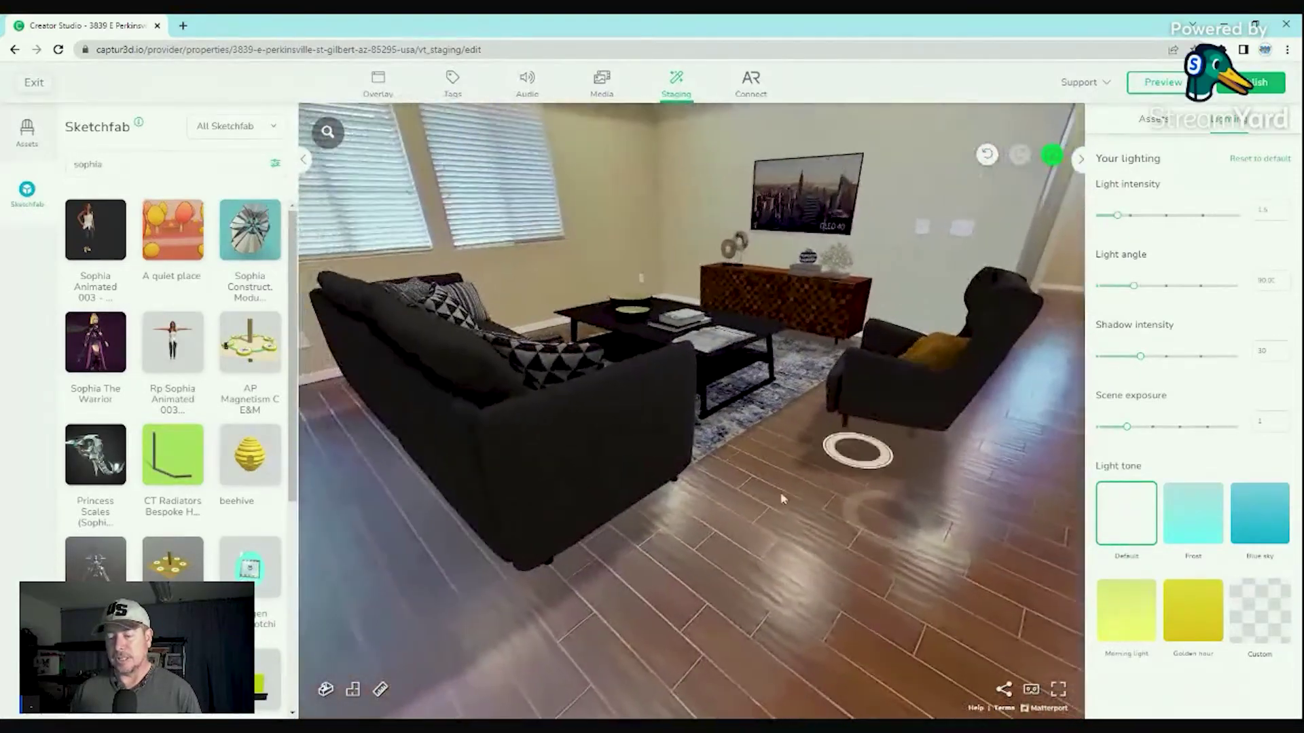
{"action": "left_click", "coordinate": [844, 457]}
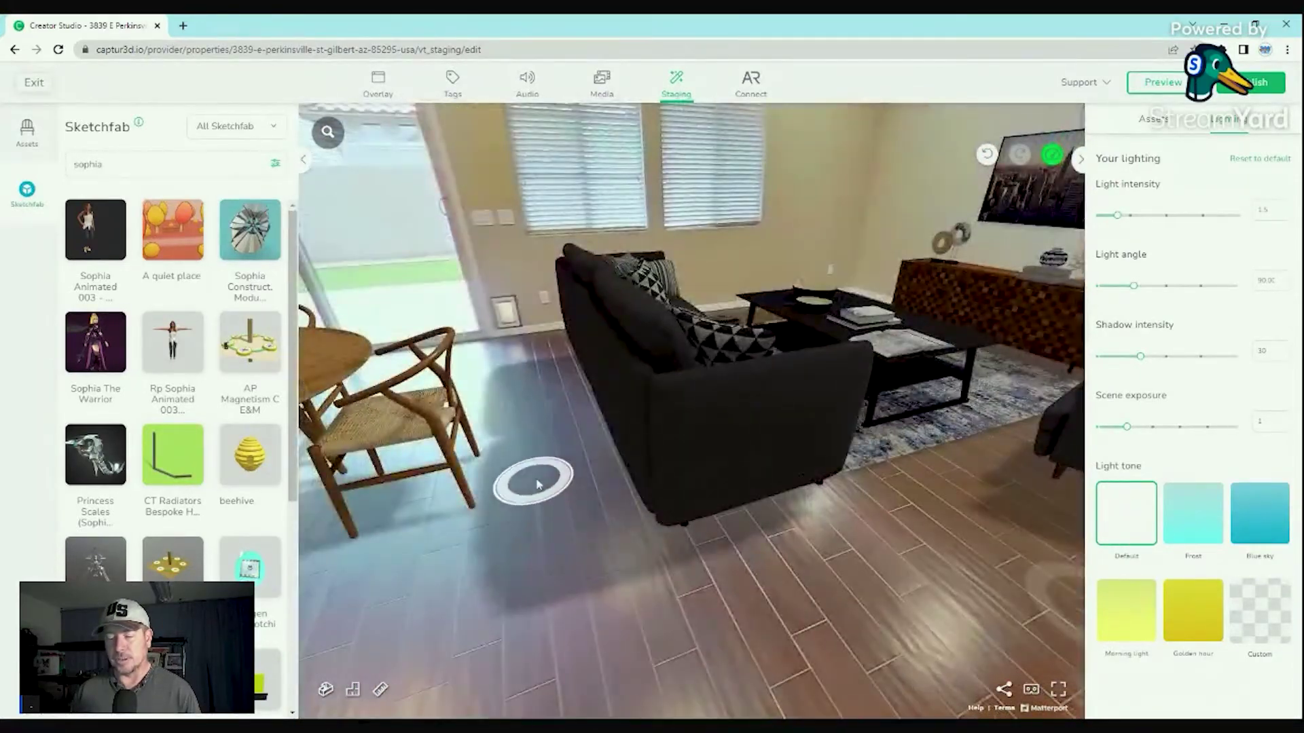
{"action": "left_click_drag", "start_coordinate": [537, 483], "coordinate": [879, 459]}
{"action": "left_click", "coordinate": [726, 441]}
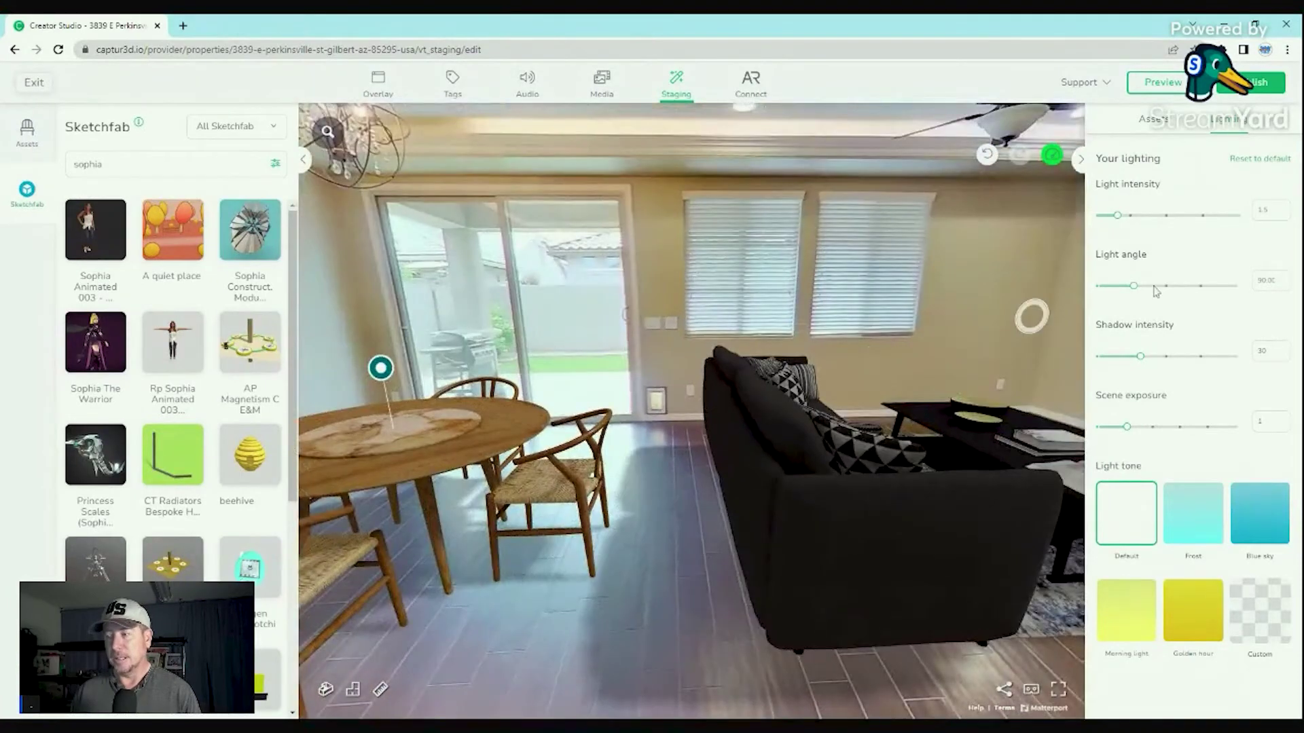
Set the staging light intensity to 2.5 and the light angle to 27.
{"action": "left_click", "coordinate": [1155, 120]}
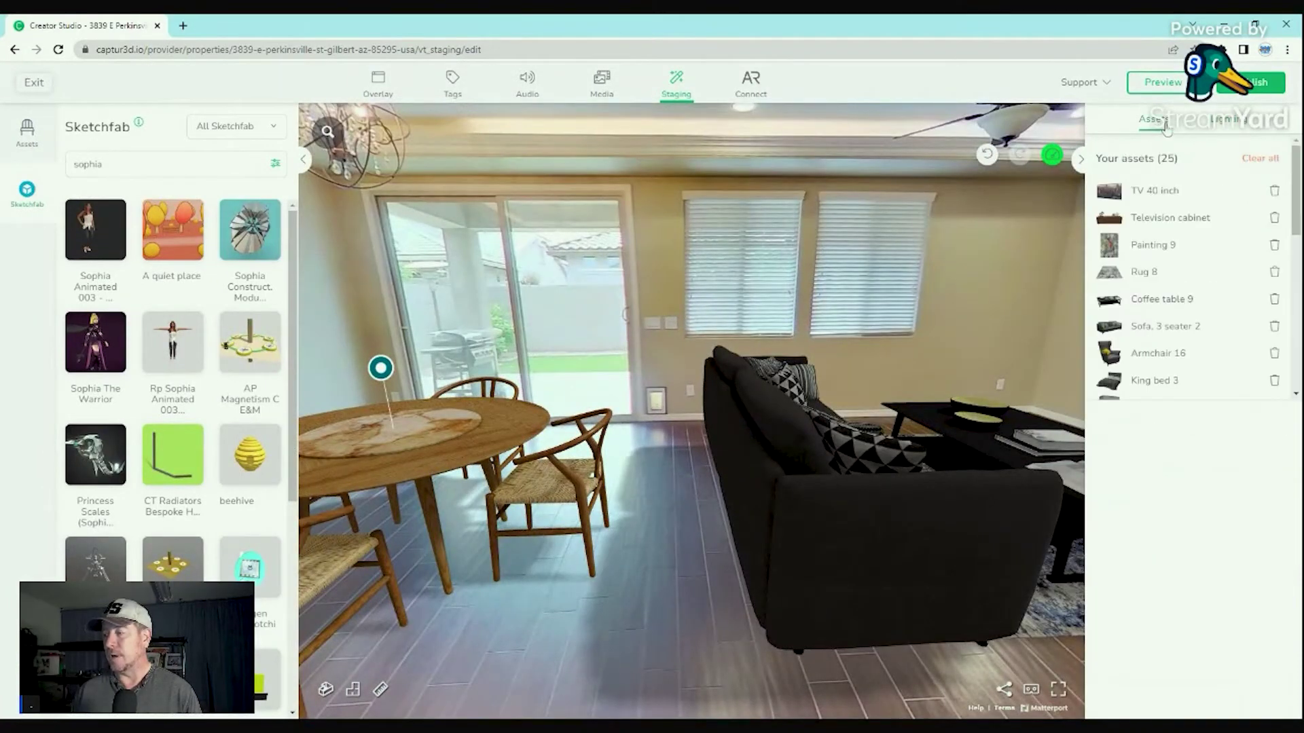
{"action": "left_click", "coordinate": [1226, 121]}
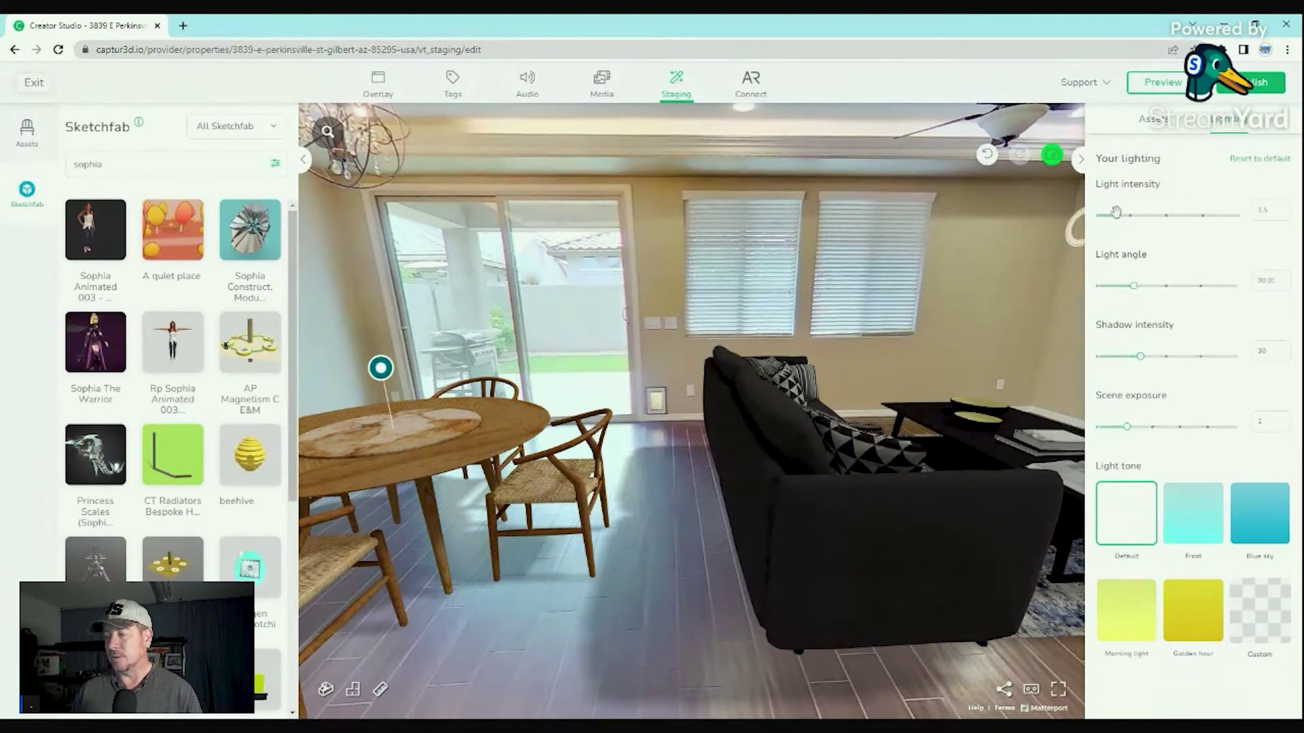
{"action": "left_click_drag", "start_coordinate": [1115, 212], "coordinate": [1155, 215]}
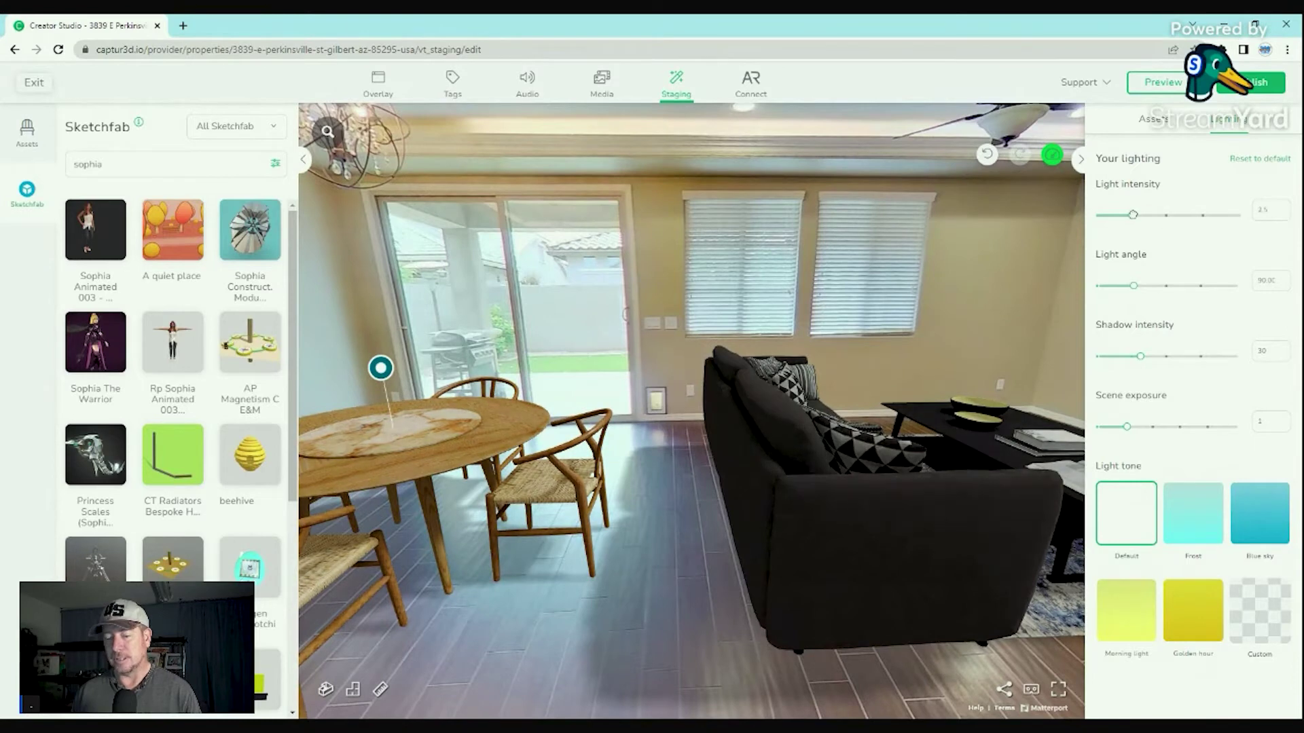
{"action": "left_click_drag", "start_coordinate": [1179, 213], "coordinate": [1133, 214]}
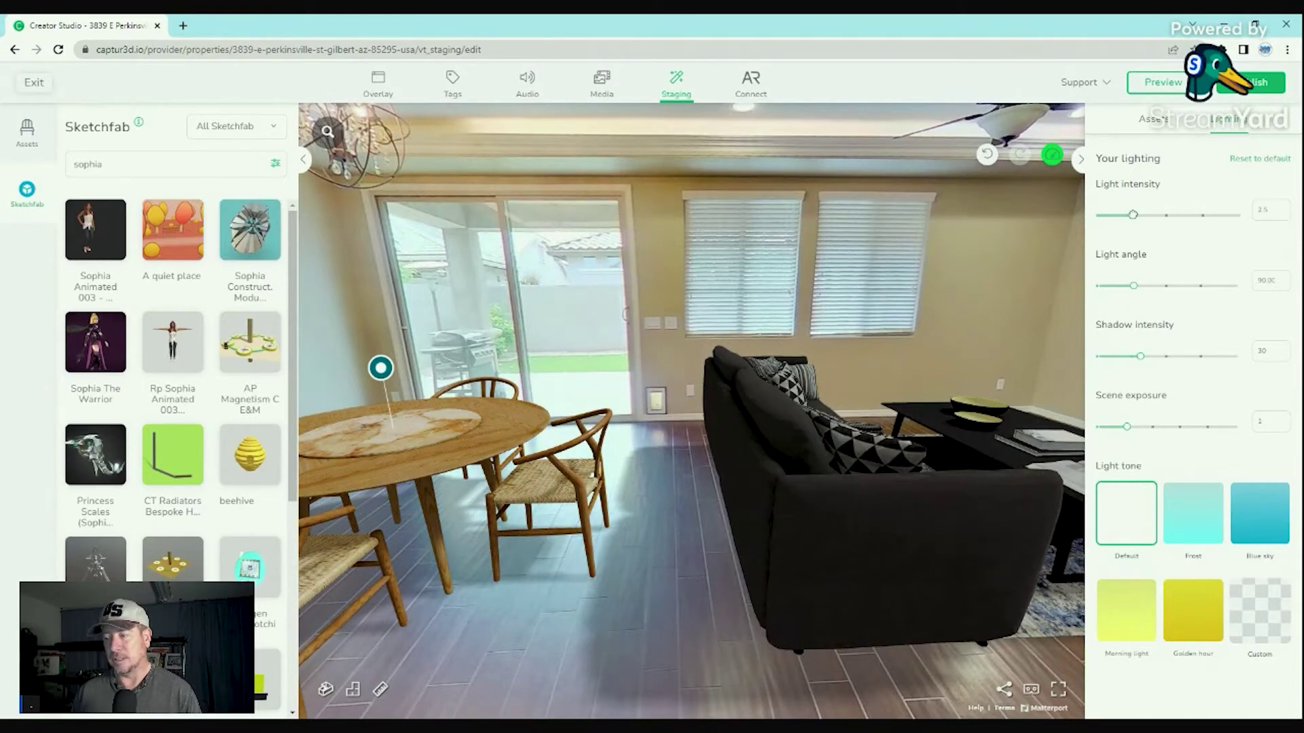
{"action": "mouse_move", "coordinate": [1134, 283]}
{"action": "left_mouse_down"}
{"action": "mouse_move", "coordinate": [1195, 285]}
{"action": "mouse_move", "coordinate": [1112, 285]}
{"action": "left_mouse_up"}
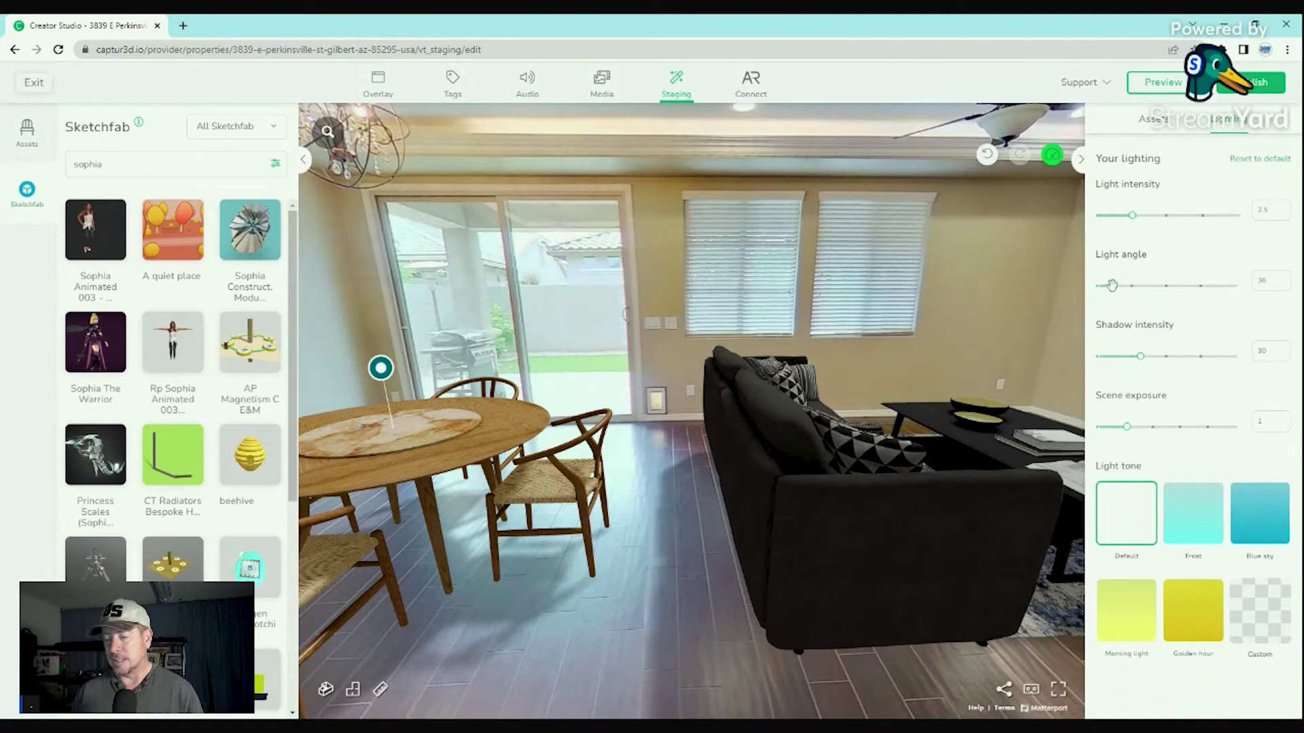
{"action": "left_click_drag", "start_coordinate": [1112, 286], "coordinate": [1108, 285]}
{"action": "left_click", "coordinate": [903, 442]}
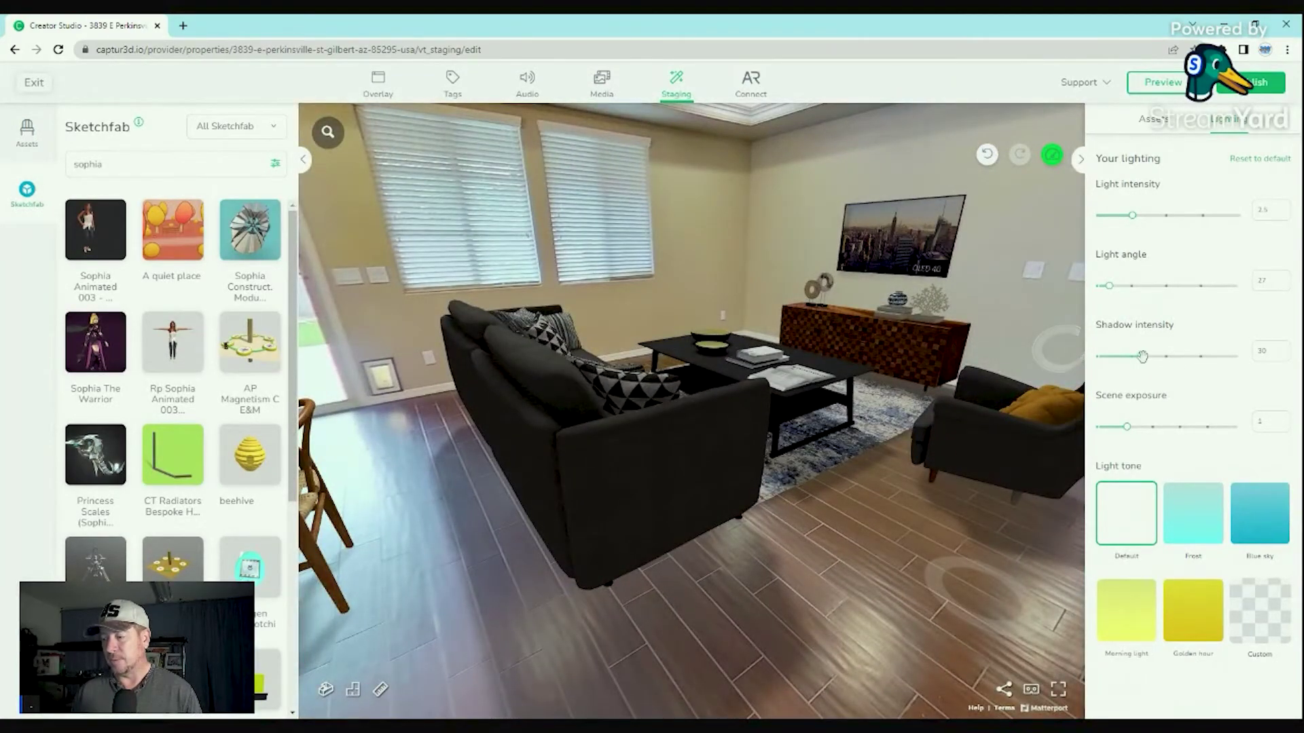
Try out the shadow intensity adjustment and set the scene exposure to 1.5.
{"action": "mouse_move", "coordinate": [1143, 357]}
{"action": "left_mouse_down"}
{"action": "mouse_move", "coordinate": [1195, 354]}
{"action": "mouse_move", "coordinate": [1133, 357]}
{"action": "mouse_move", "coordinate": [1151, 360]}
{"action": "left_mouse_up"}
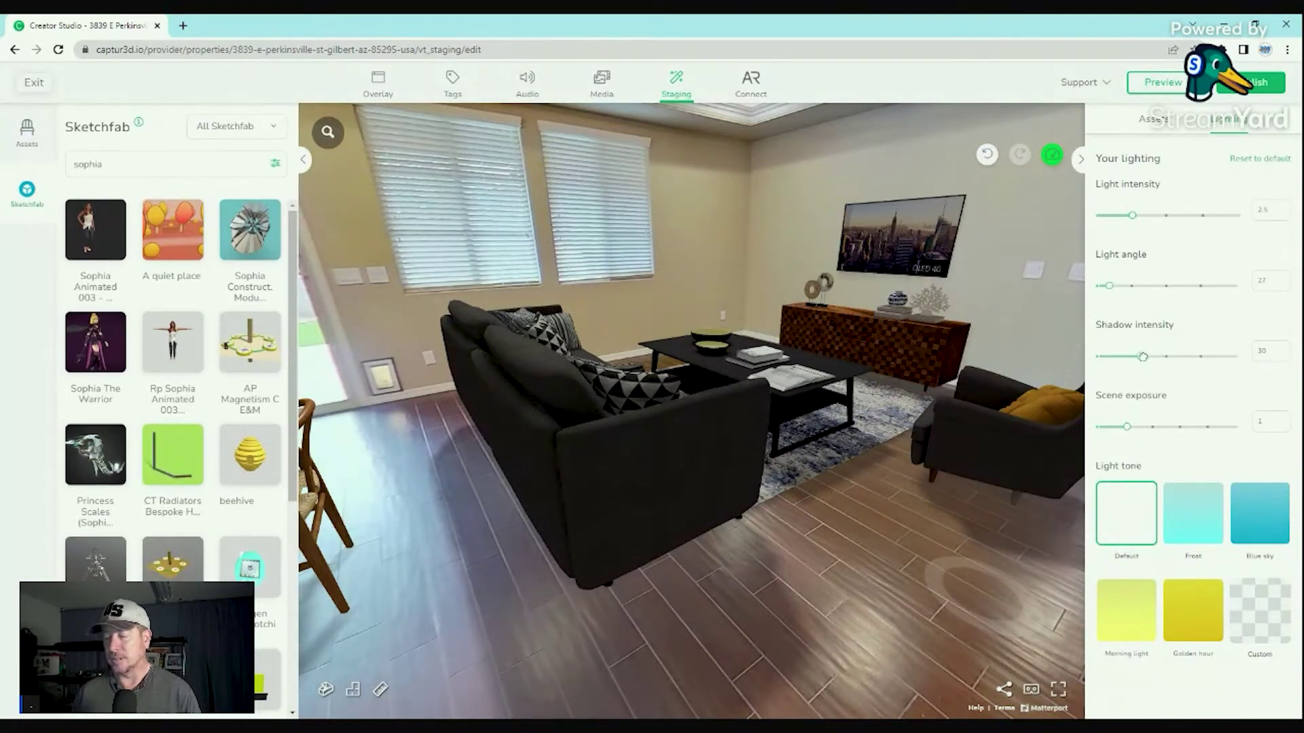
{"action": "mouse_move", "coordinate": [1150, 428]}
{"action": "left_mouse_down"}
{"action": "mouse_move", "coordinate": [1166, 426]}
{"action": "mouse_move", "coordinate": [1103, 427]}
{"action": "mouse_move", "coordinate": [1140, 427]}
{"action": "left_mouse_up"}
{"action": "left_click", "coordinate": [1001, 389]}
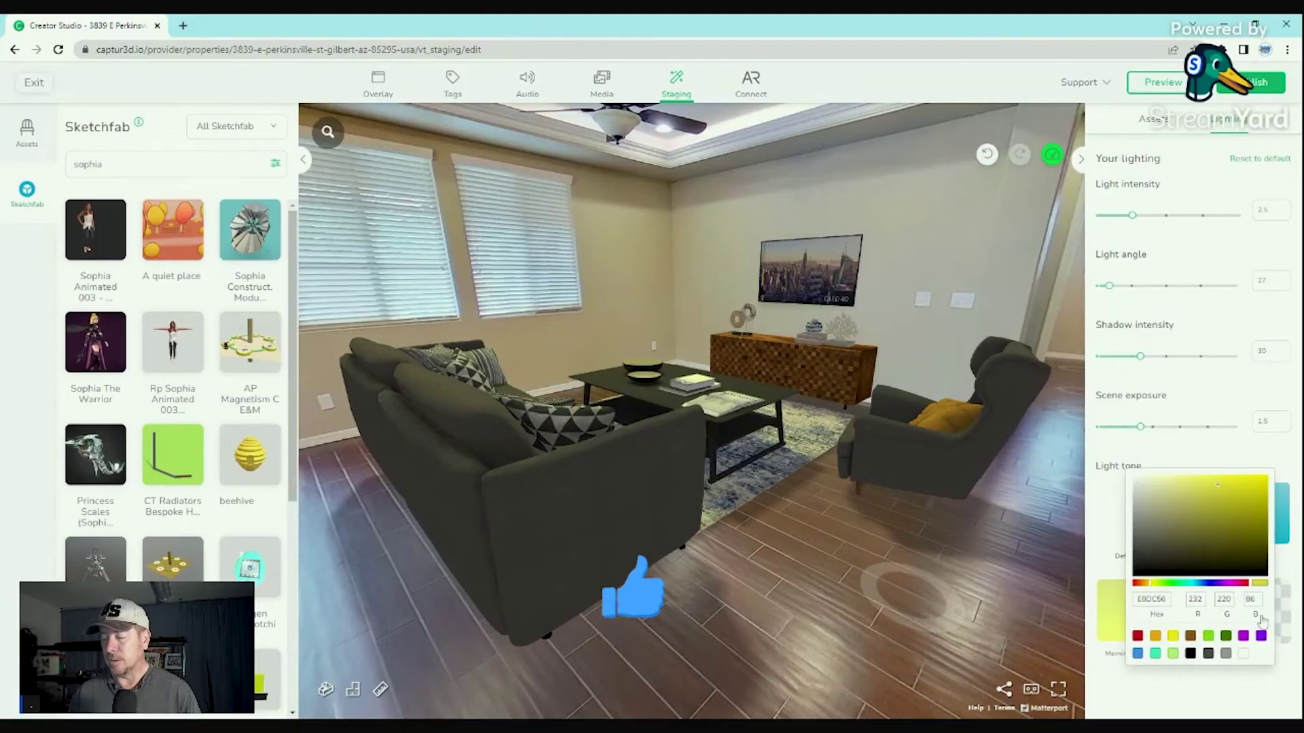
{"action": "left_click", "coordinate": [1117, 526]}
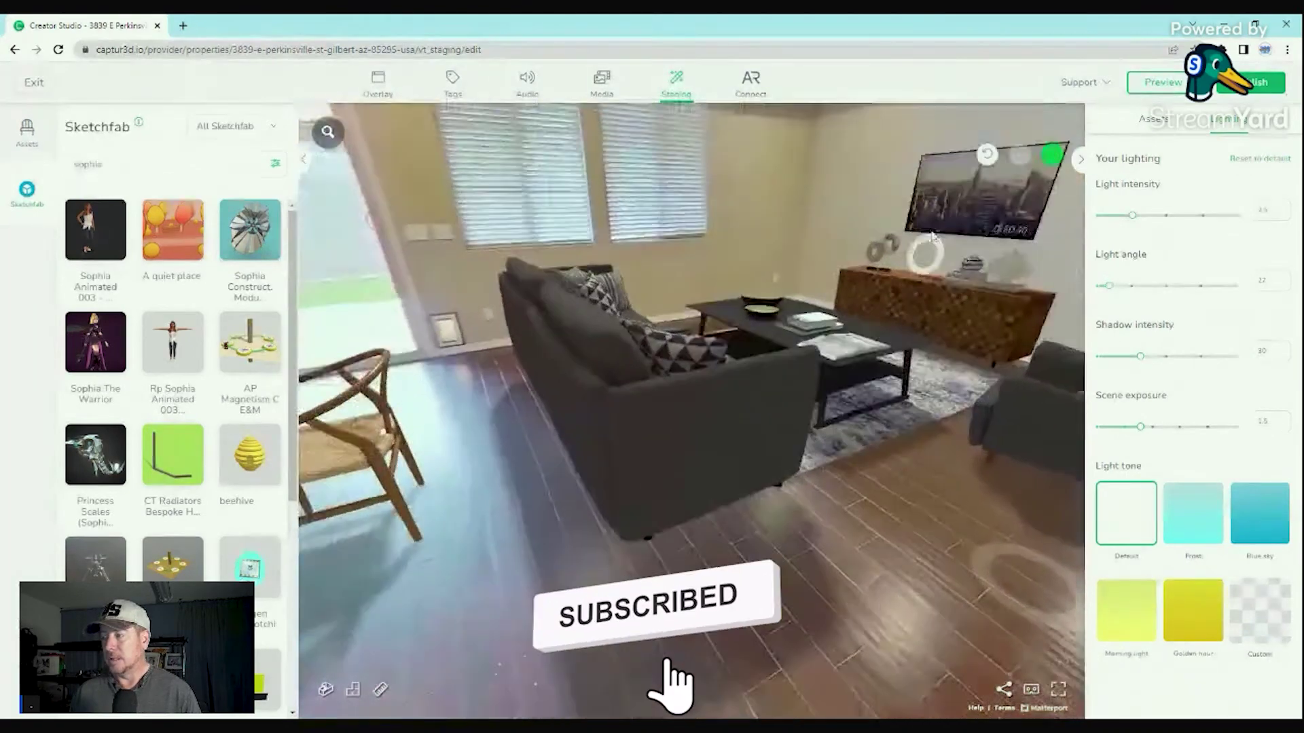
Look around the relit living area and kitchen, and open the staged tour in Preview mode.
{"action": "left_click", "coordinate": [935, 231]}
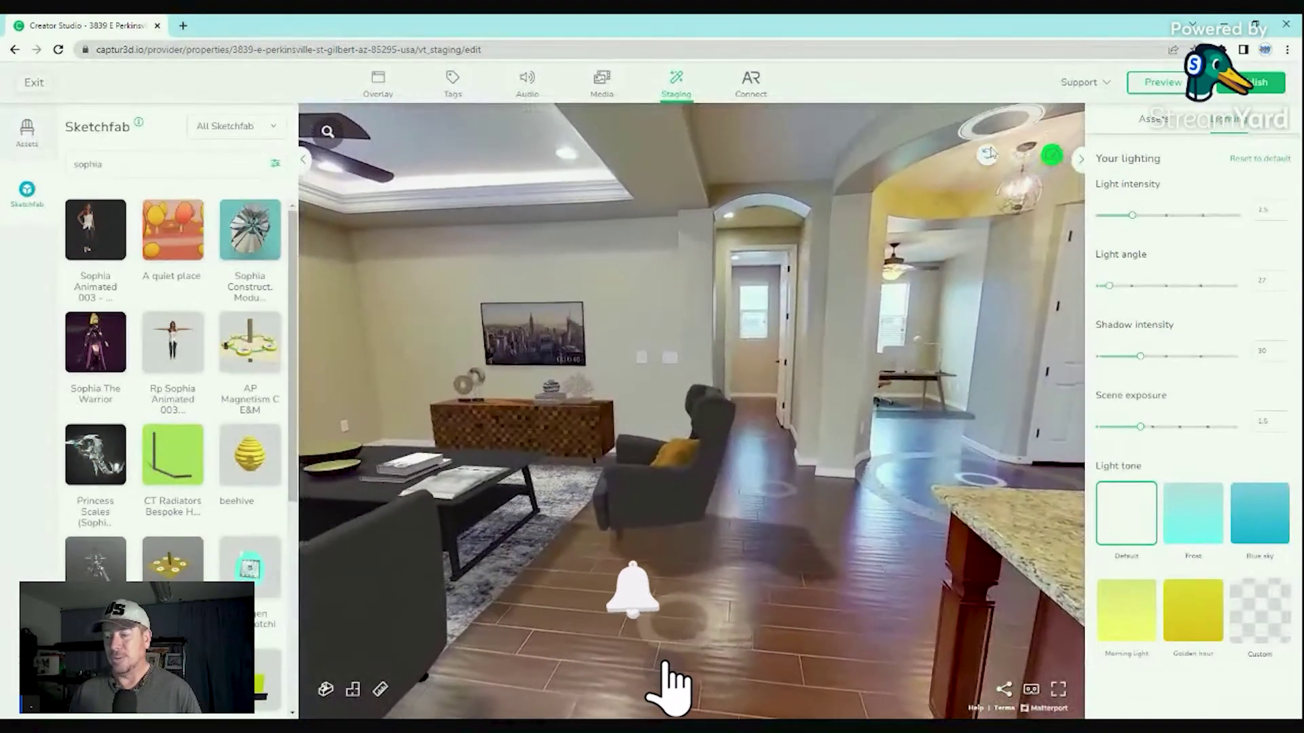
{"action": "left_click", "coordinate": [630, 220]}
{"action": "left_click", "coordinate": [533, 321]}
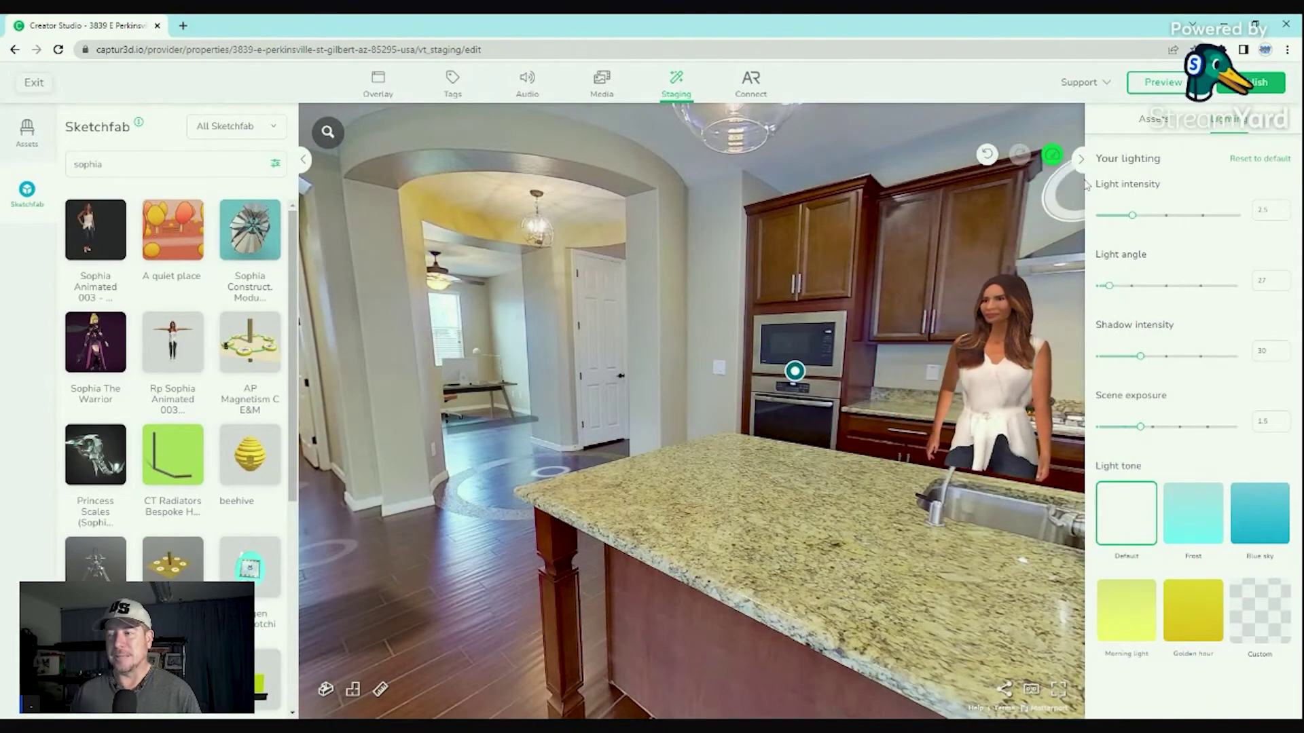
{"action": "left_click", "coordinate": [1052, 157]}
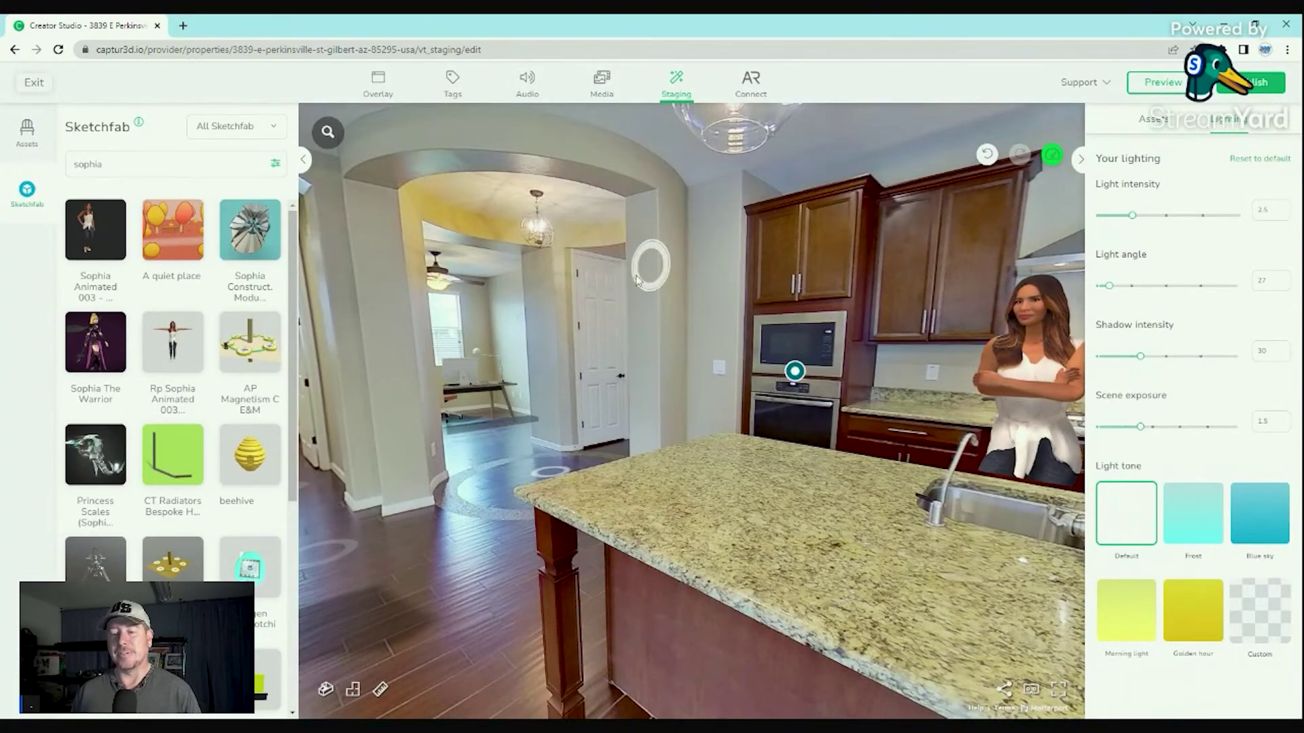
{"action": "left_click_drag", "start_coordinate": [637, 278], "coordinate": [918, 226]}
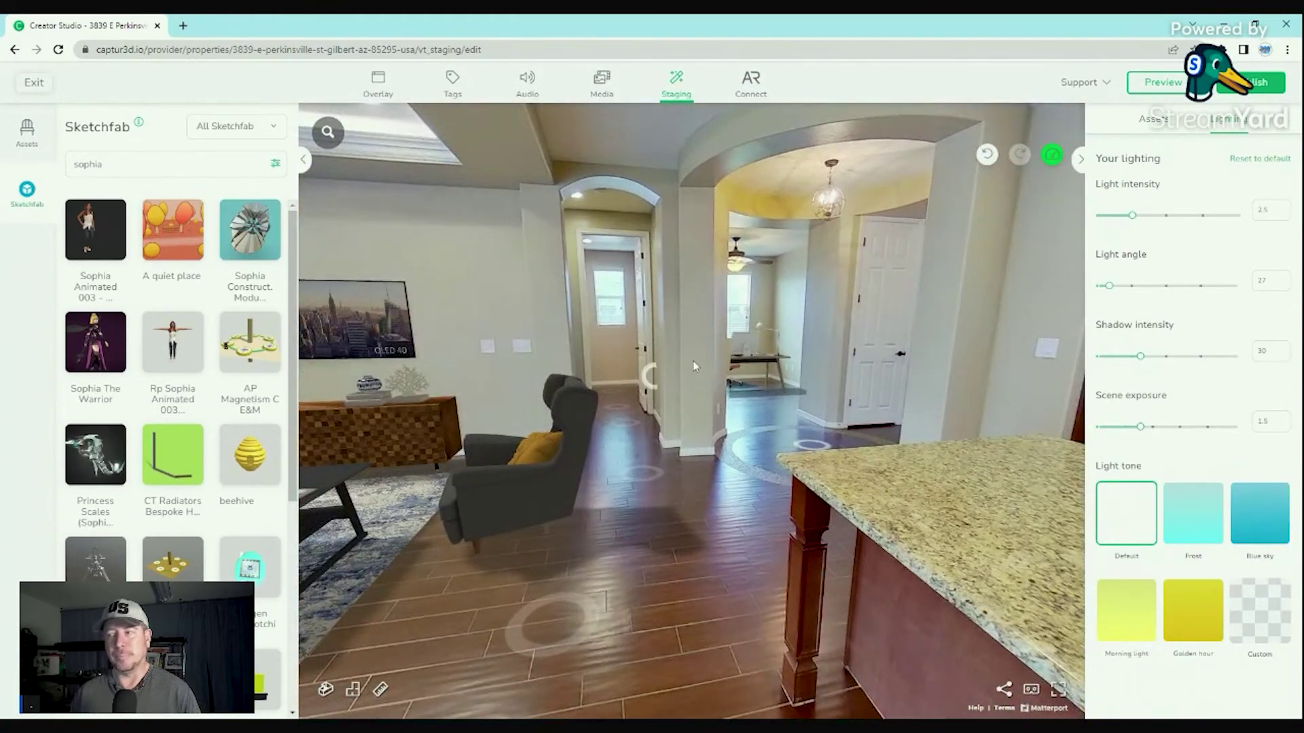
{"action": "left_click", "coordinate": [1163, 84]}
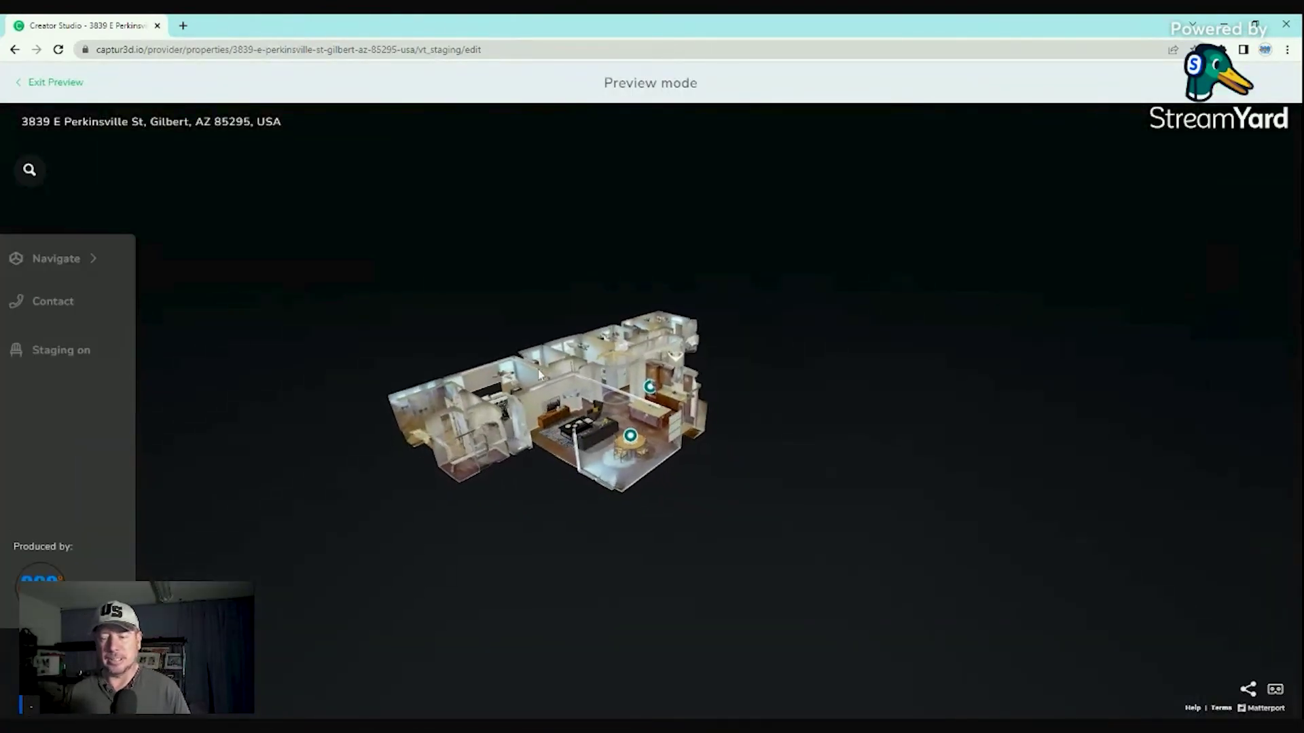
Inspect the staged home in the preview, examining the furnished living area from inside and the whole house as a dollhouse model.
{"action": "left_click", "coordinate": [613, 411]}
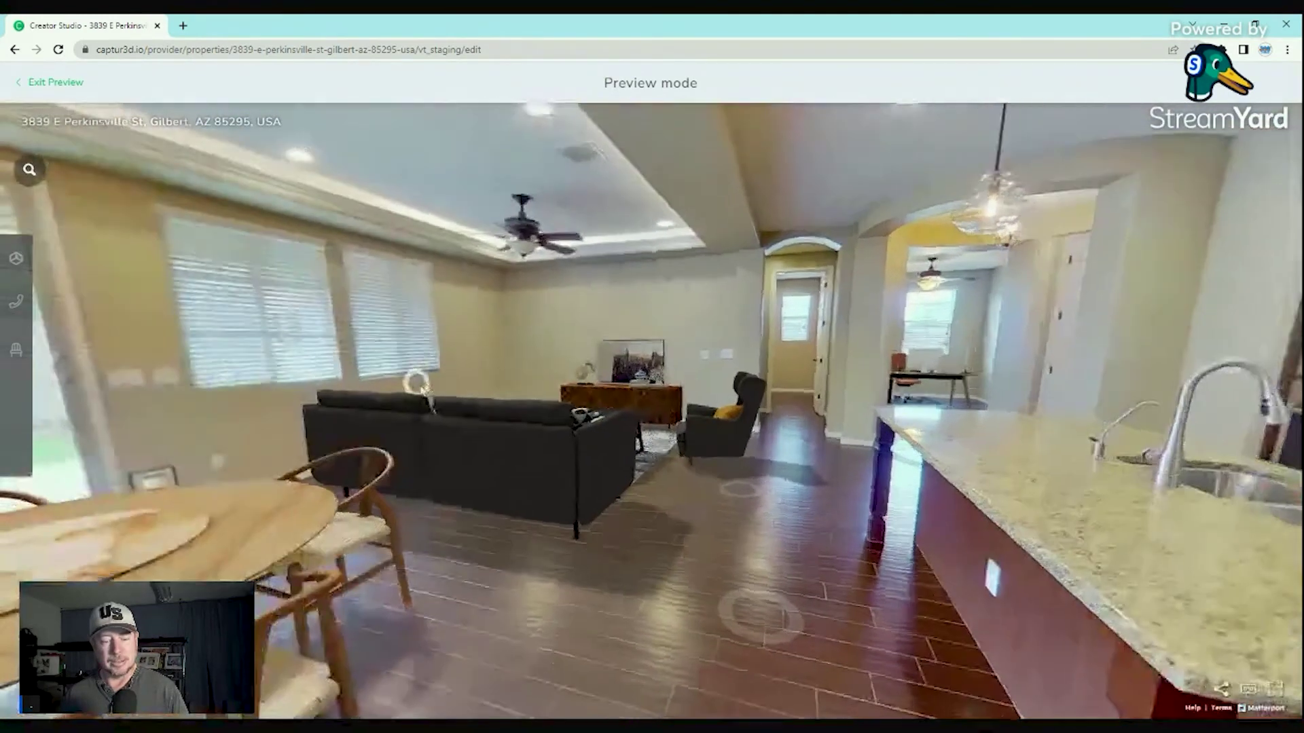
{"action": "left_click", "coordinate": [637, 415]}
{"action": "scroll", "coordinate": [321, 576], "scroll_direction": "down", "scroll_amount": 3}
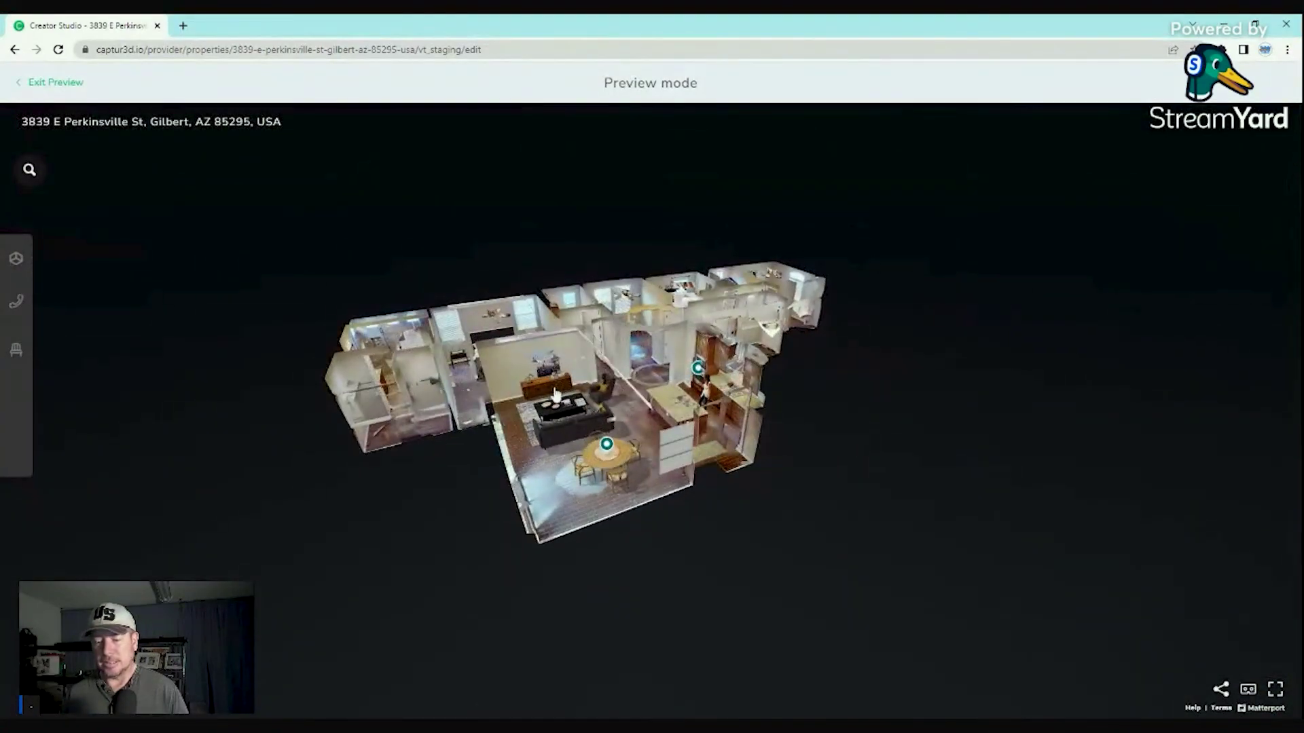
{"action": "left_click_drag", "start_coordinate": [555, 394], "coordinate": [561, 486]}
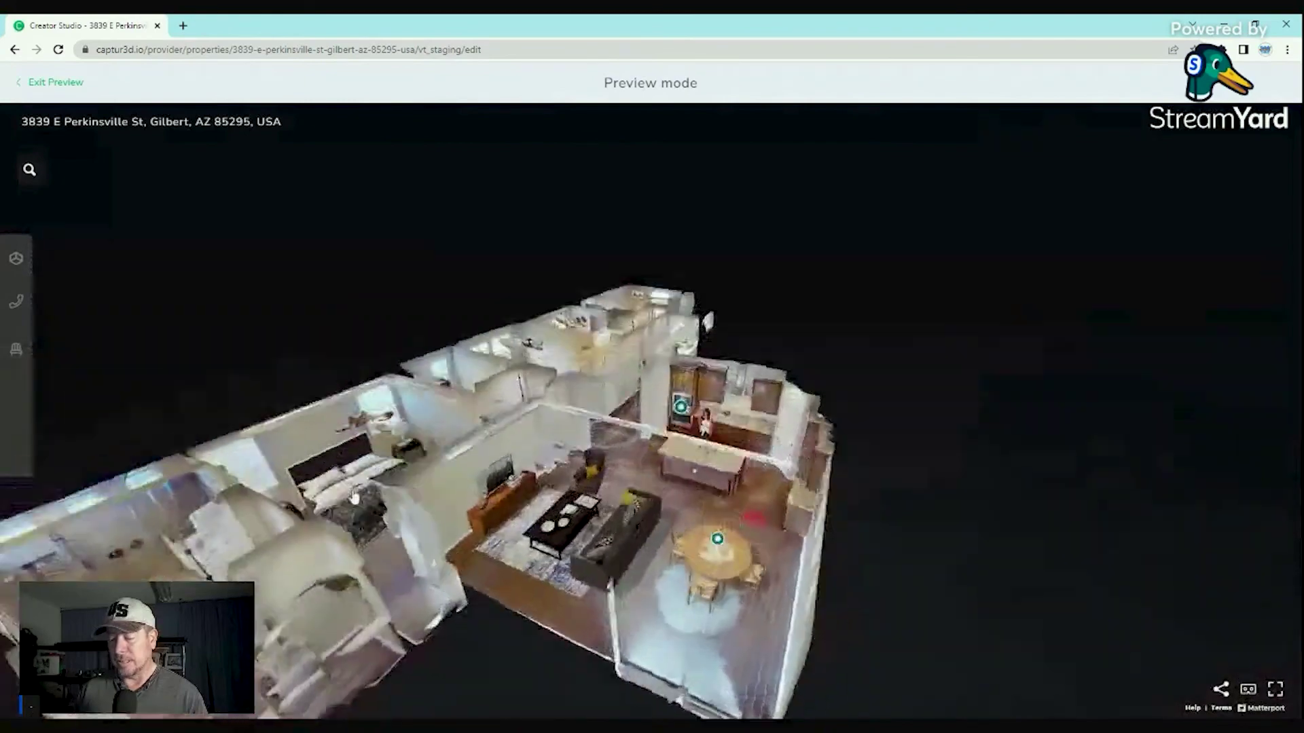
{"action": "left_click", "coordinate": [704, 511]}
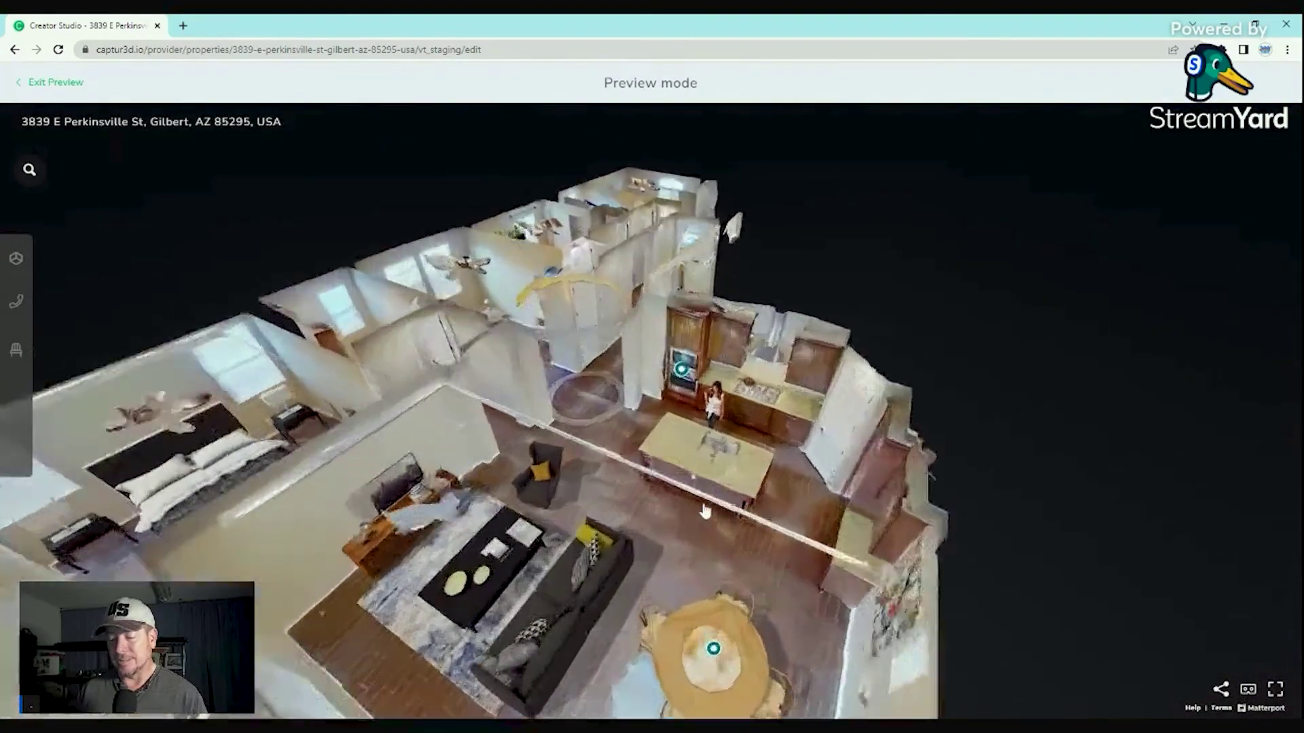
{"action": "left_click_drag", "start_coordinate": [694, 372], "coordinate": [899, 343]}
{"action": "left_click", "coordinate": [774, 401]}
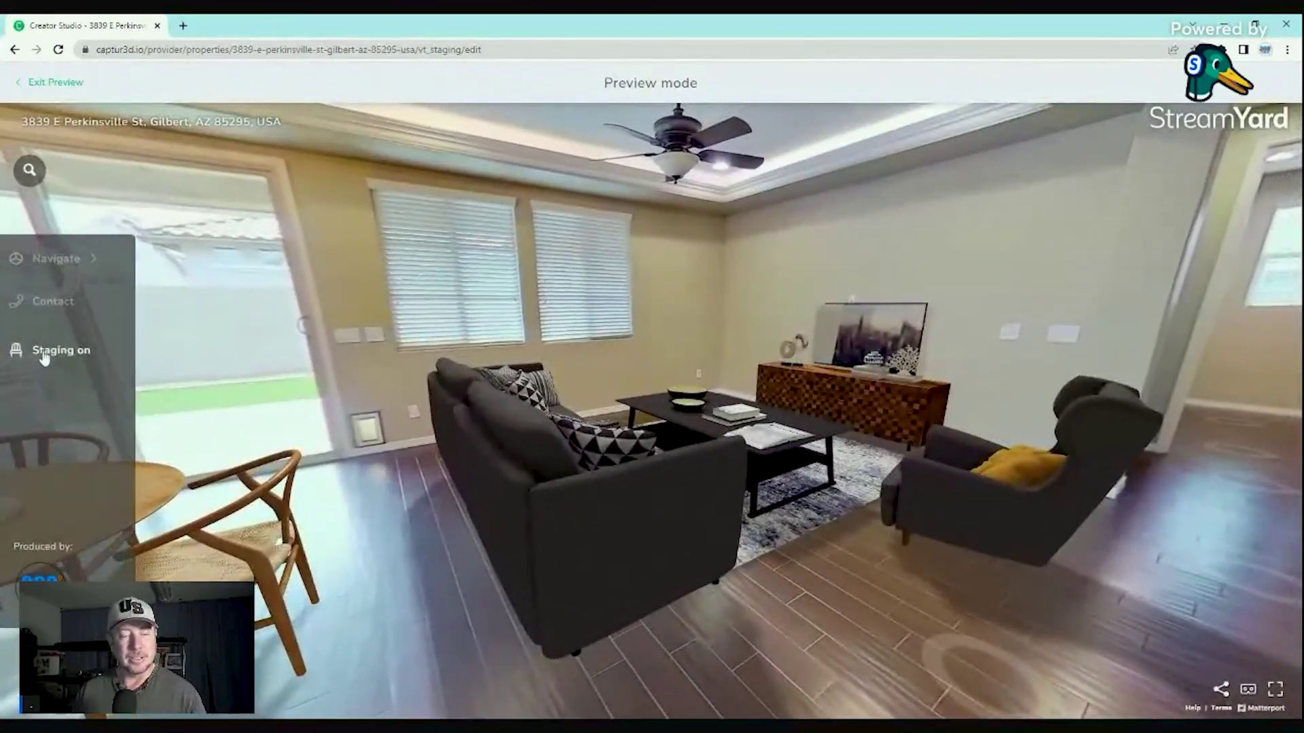
Toggle the virtual staging off and on twice to compare the empty and furnished living room.
{"action": "left_click", "coordinate": [45, 359]}
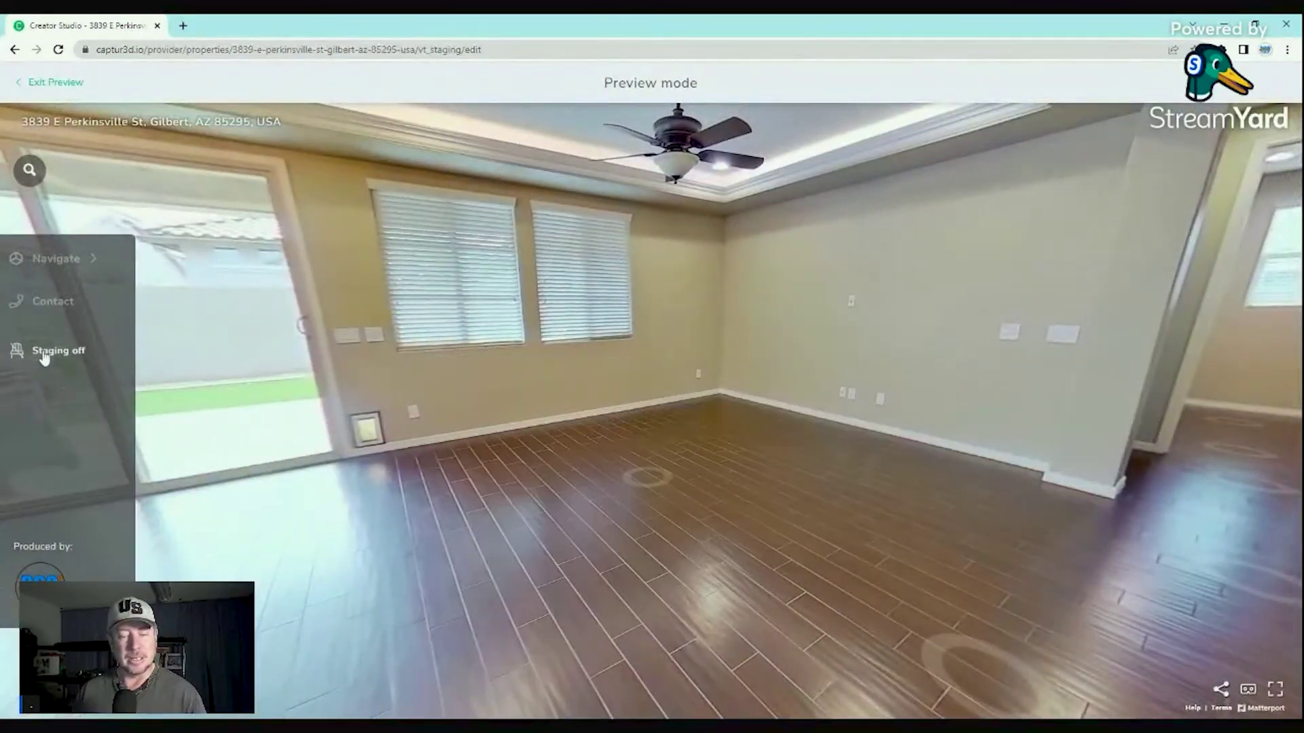
{"action": "left_click", "coordinate": [45, 358]}
{"action": "left_click", "coordinate": [45, 359]}
{"action": "left_click", "coordinate": [45, 358]}
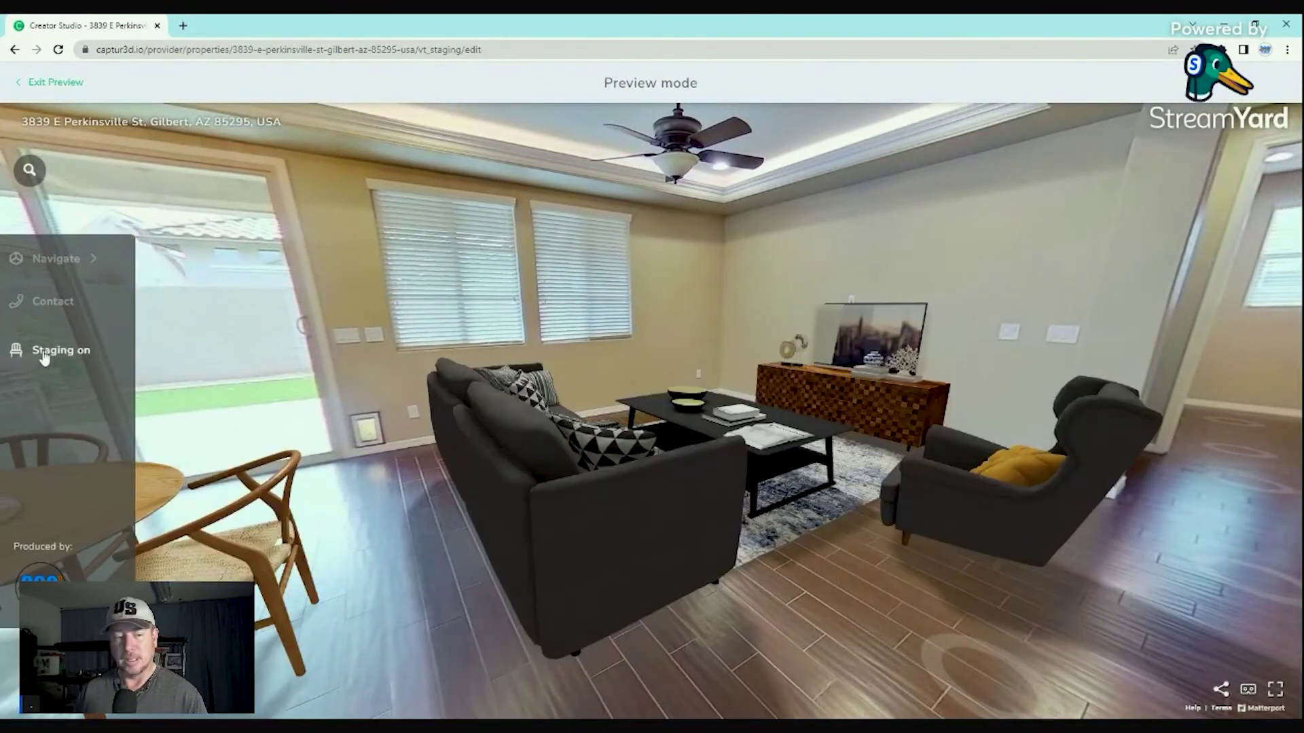
View the tour's contact form, close it unfilled, and check the property's location on the map.
{"action": "left_click", "coordinate": [50, 314]}
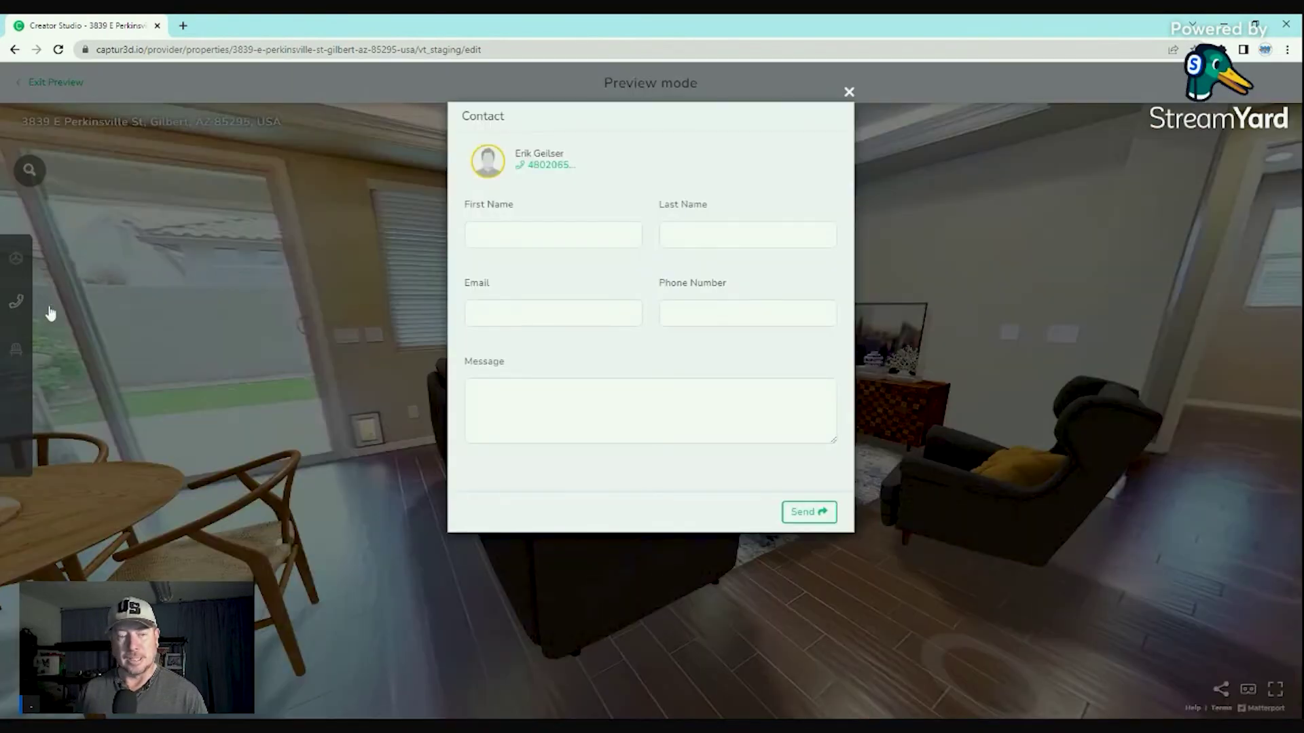
{"action": "left_click", "coordinate": [849, 91]}
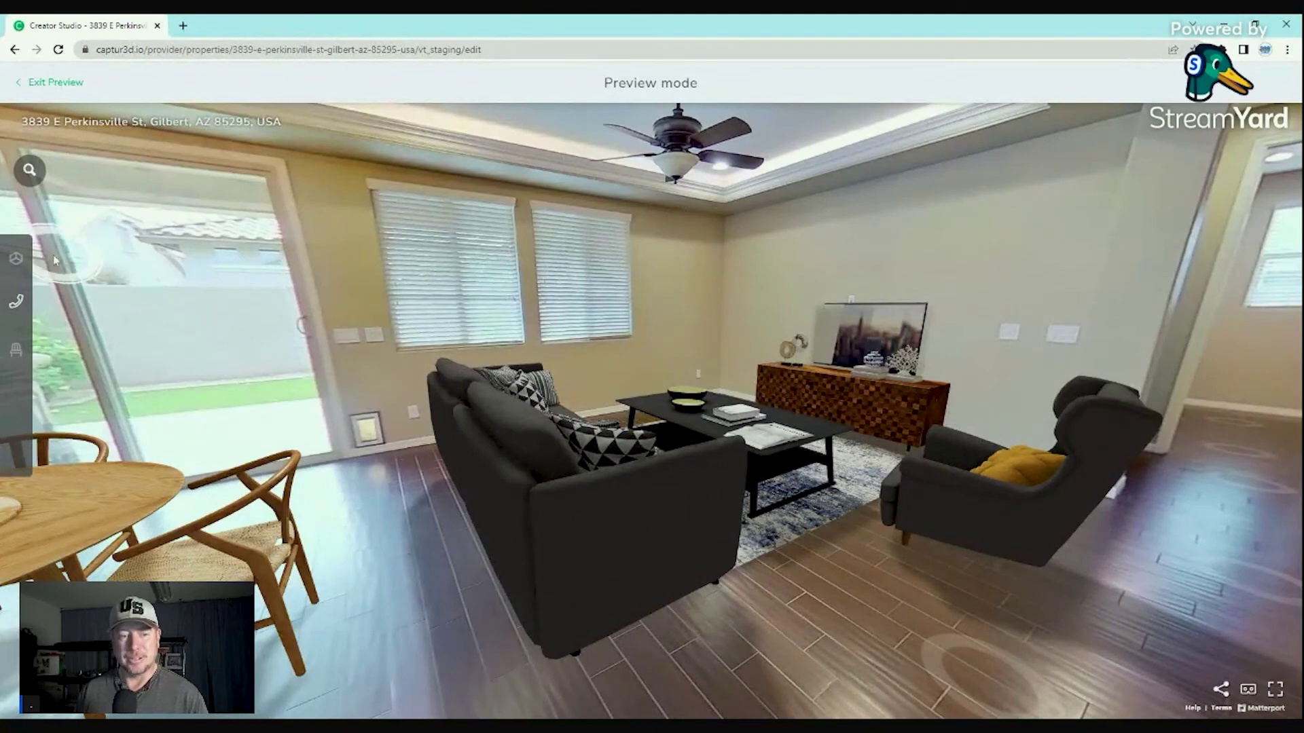
{"action": "mouse_move", "coordinate": [19, 267]}
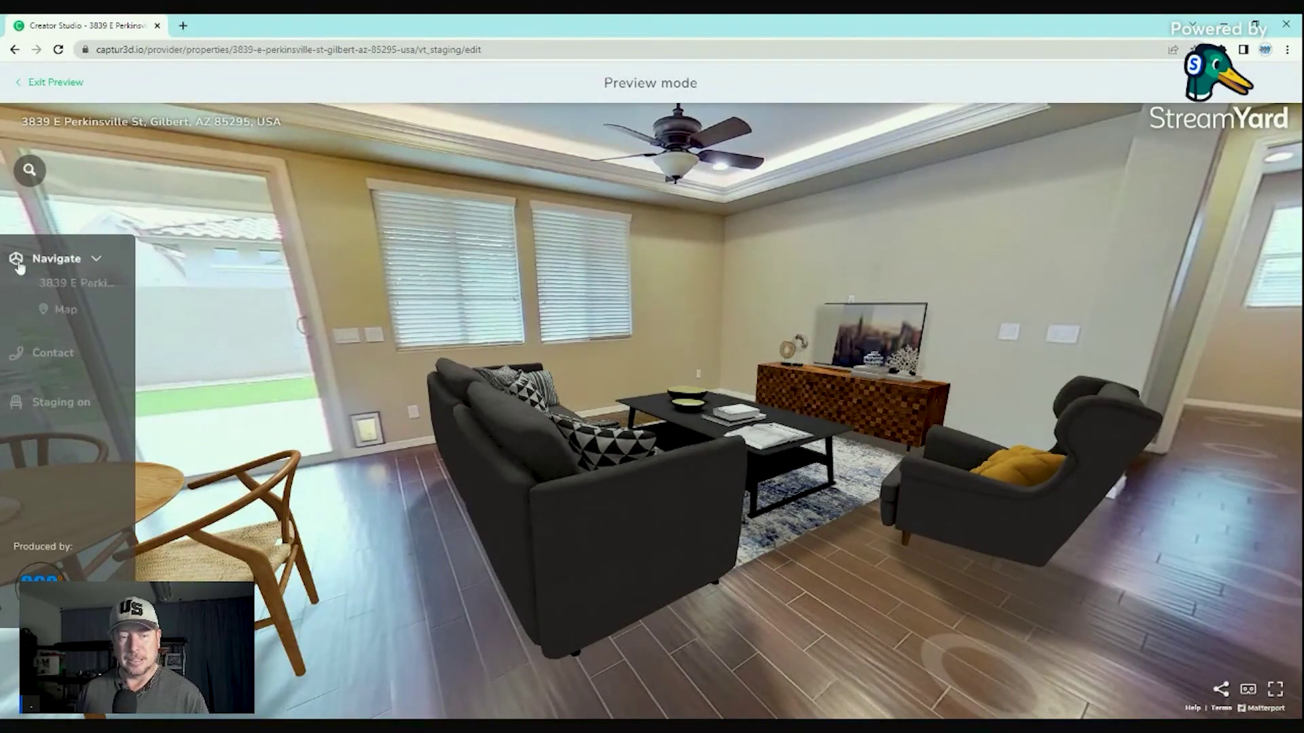
{"action": "left_click", "coordinate": [61, 309]}
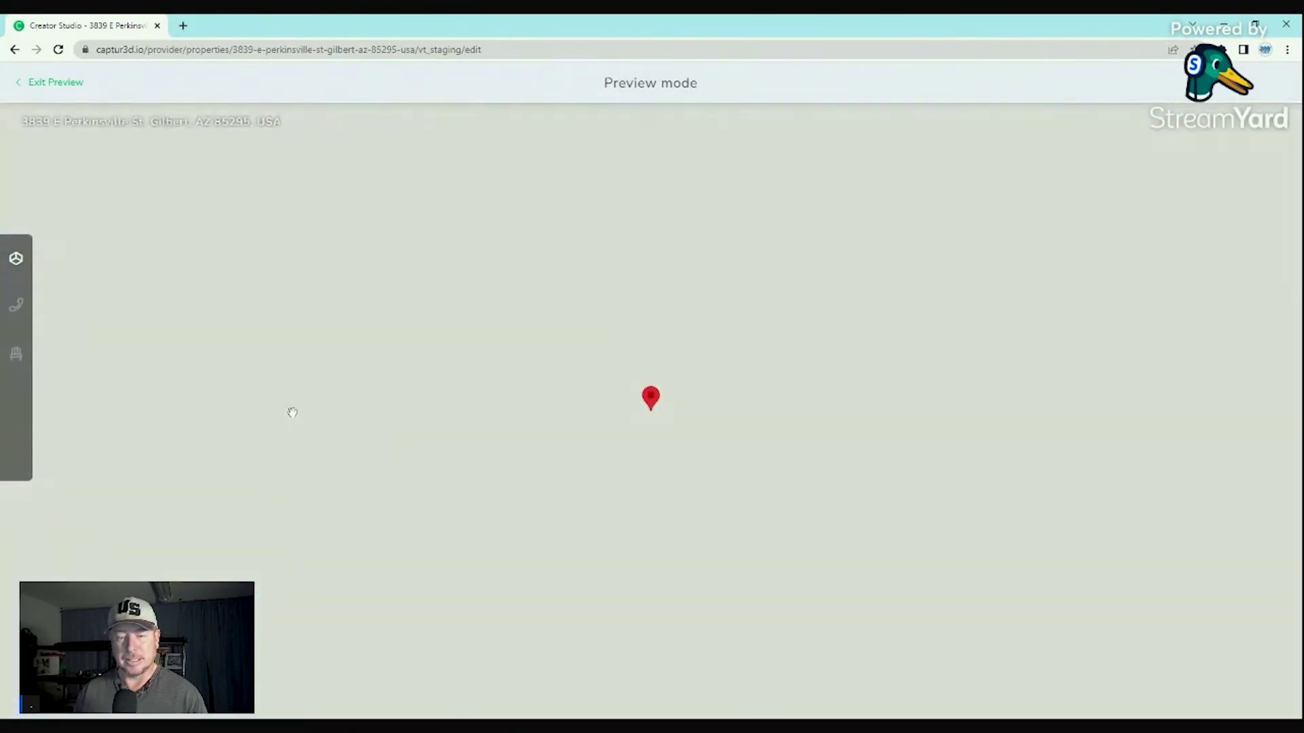
{"action": "scroll", "coordinate": [445, 412], "scroll_direction": "down", "scroll_amount": 1}
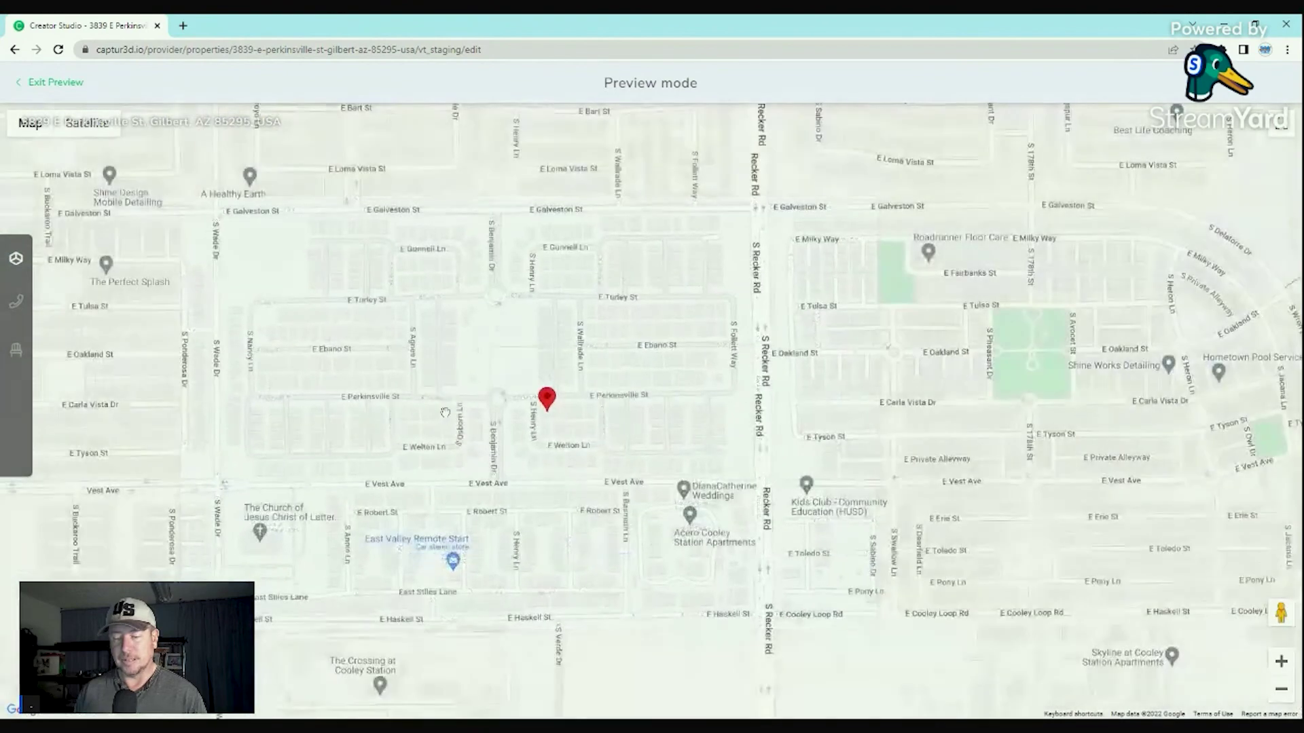
{"action": "left_click", "coordinate": [439, 411]}
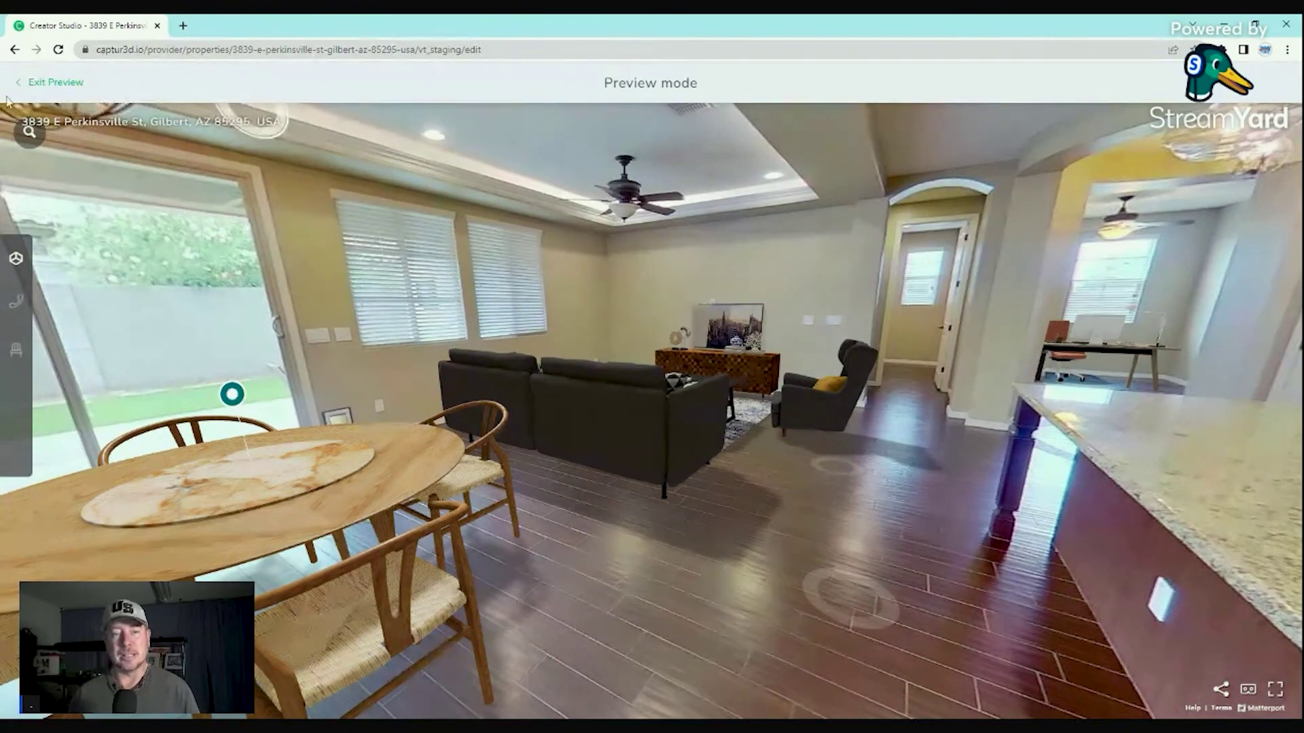
Exit the preview and look around the staged living area and the woman model in the kitchen.
{"action": "left_click", "coordinate": [49, 84]}
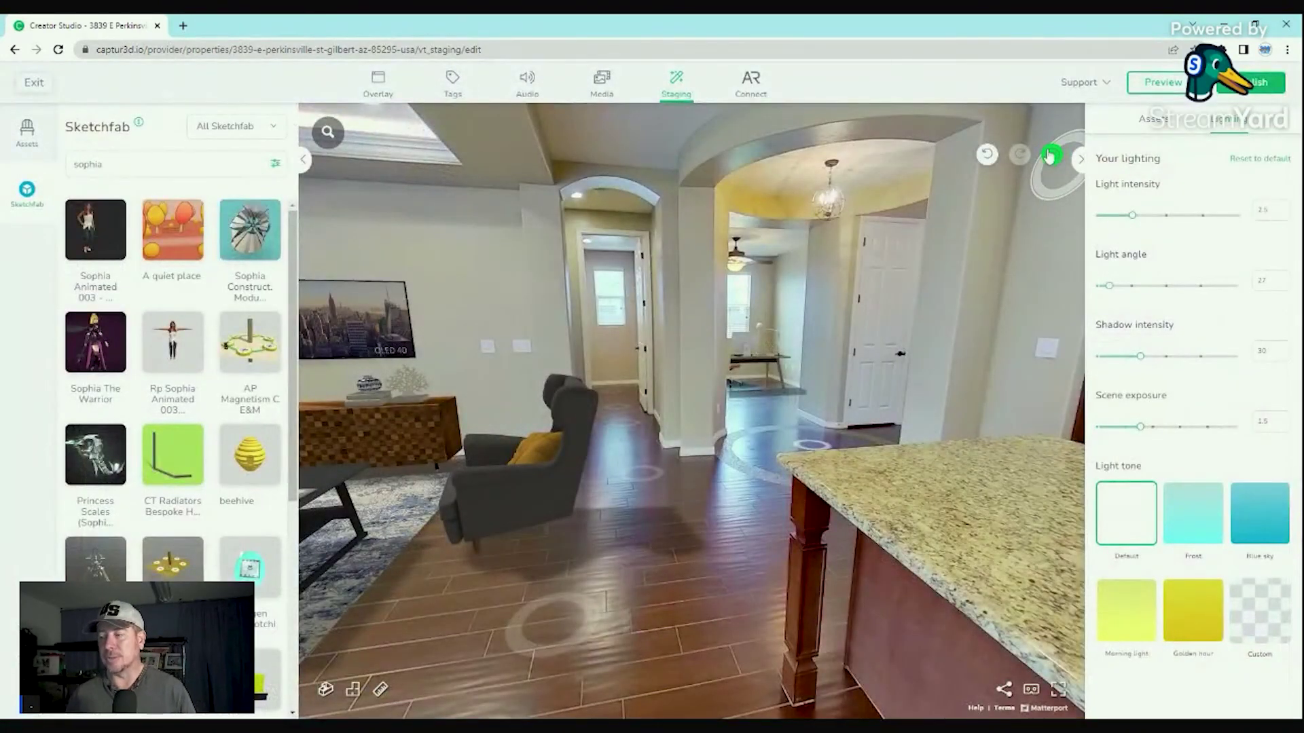
{"action": "left_click", "coordinate": [670, 337]}
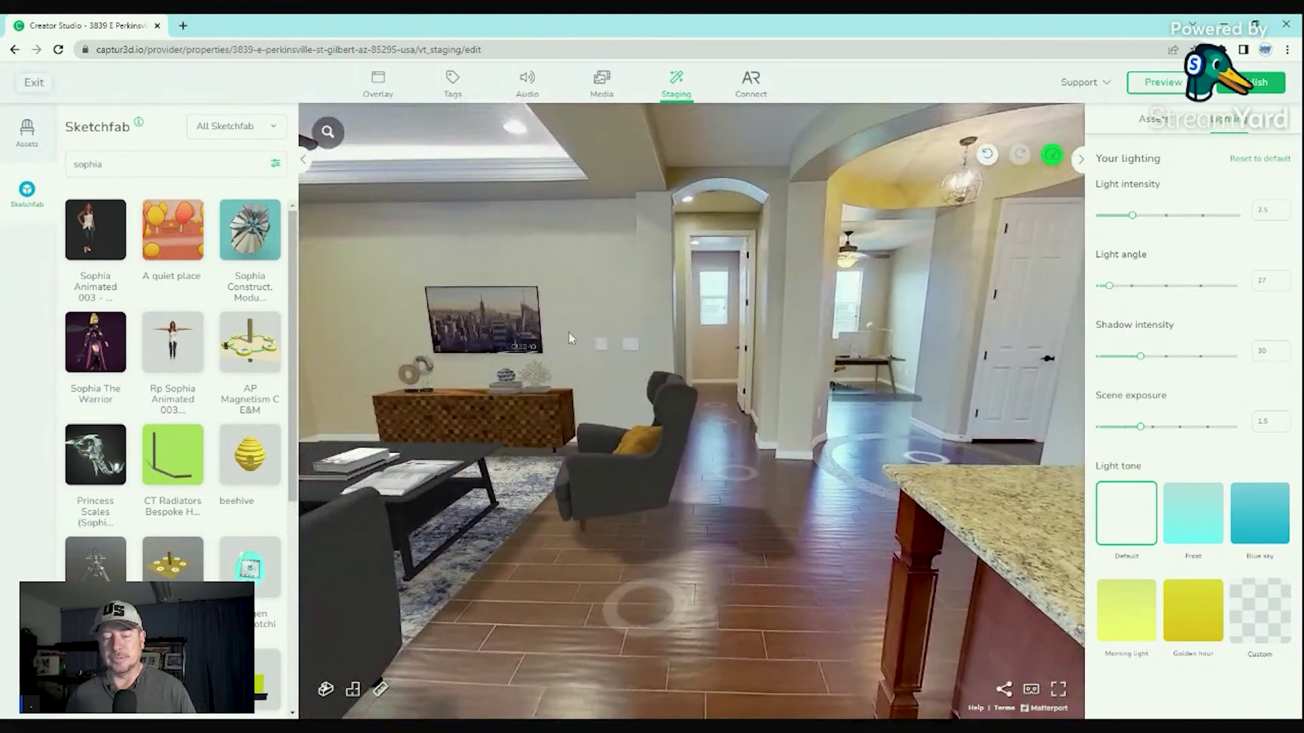
{"action": "left_click", "coordinate": [569, 338]}
{"action": "left_click", "coordinate": [770, 296]}
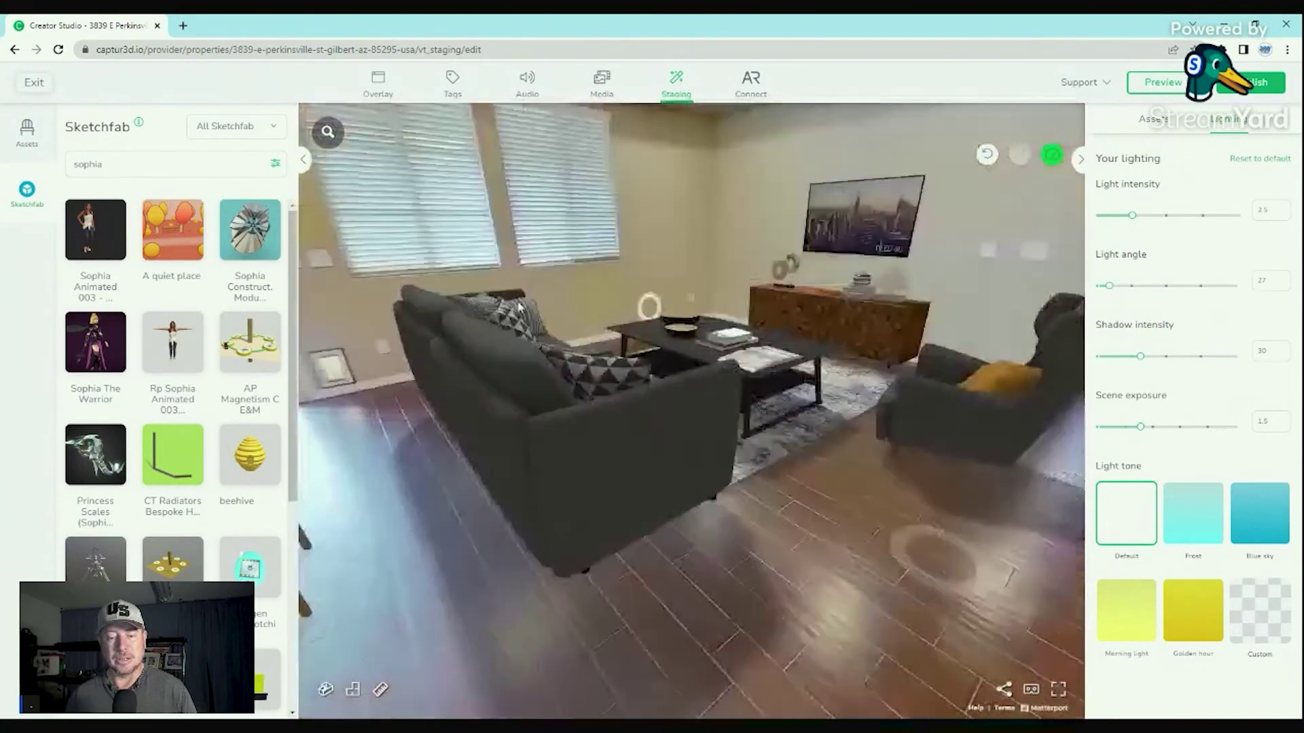
{"action": "left_click", "coordinate": [713, 391]}
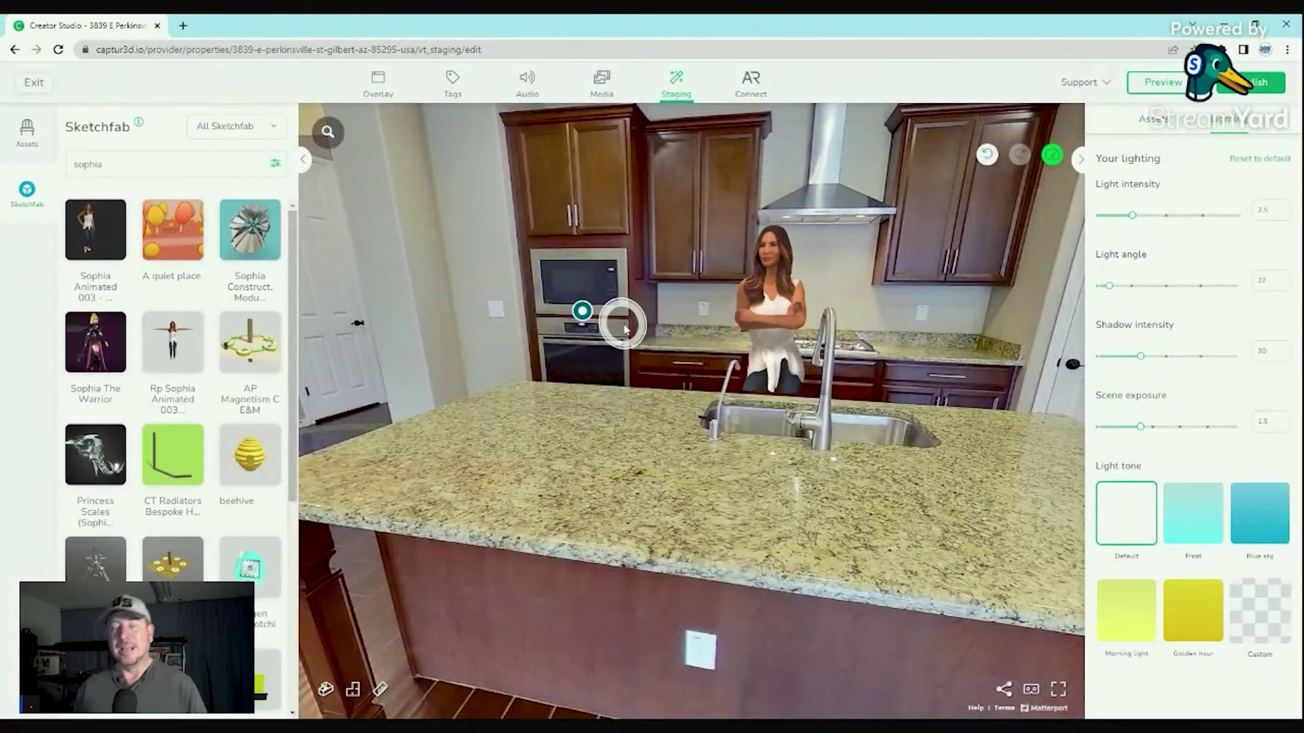
Reopen the tour in Preview mode and view the product information of the kitchen oven's tag.
{"action": "left_click", "coordinate": [1163, 82]}
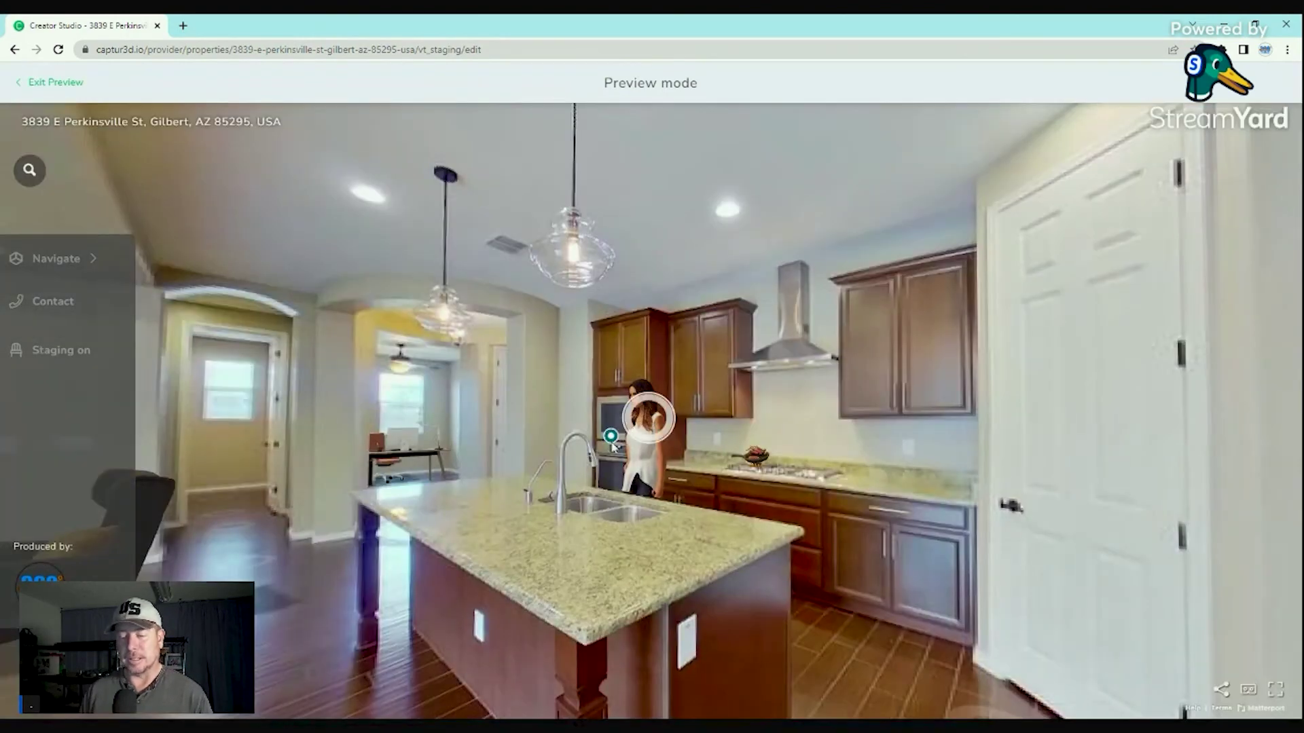
{"action": "left_click", "coordinate": [610, 437]}
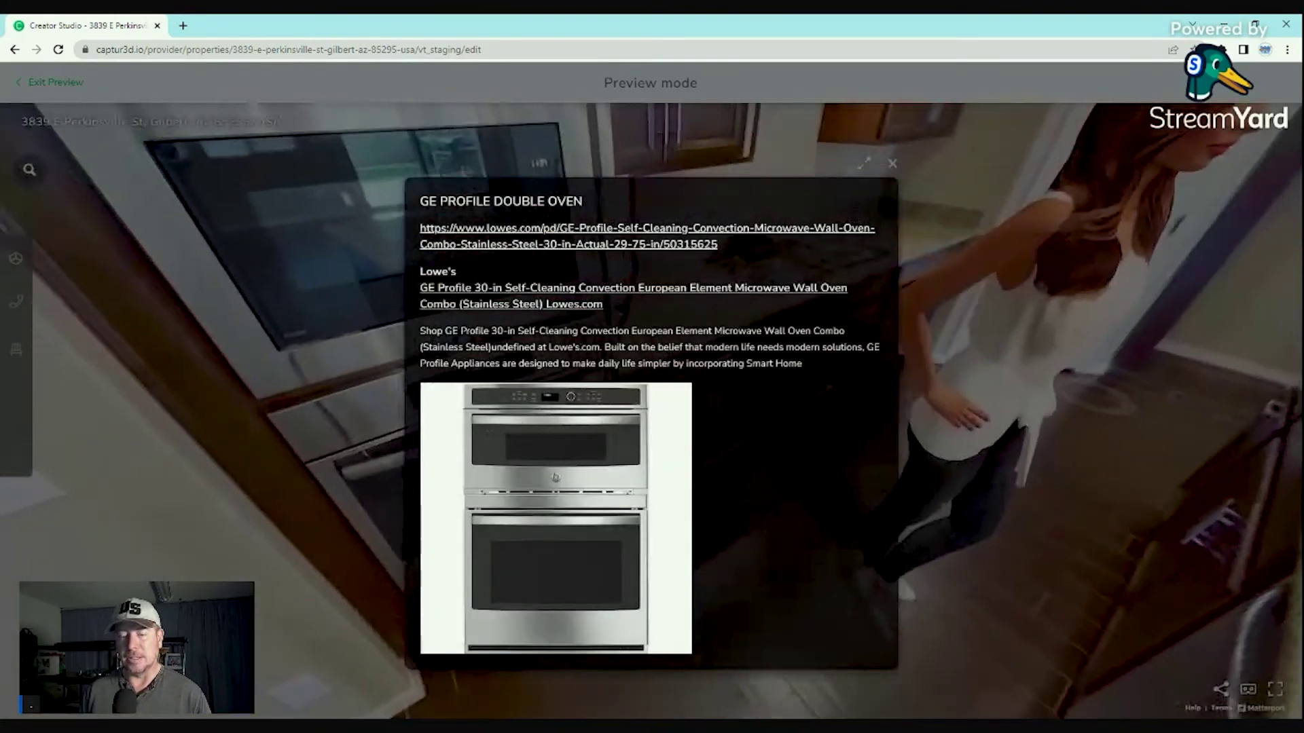